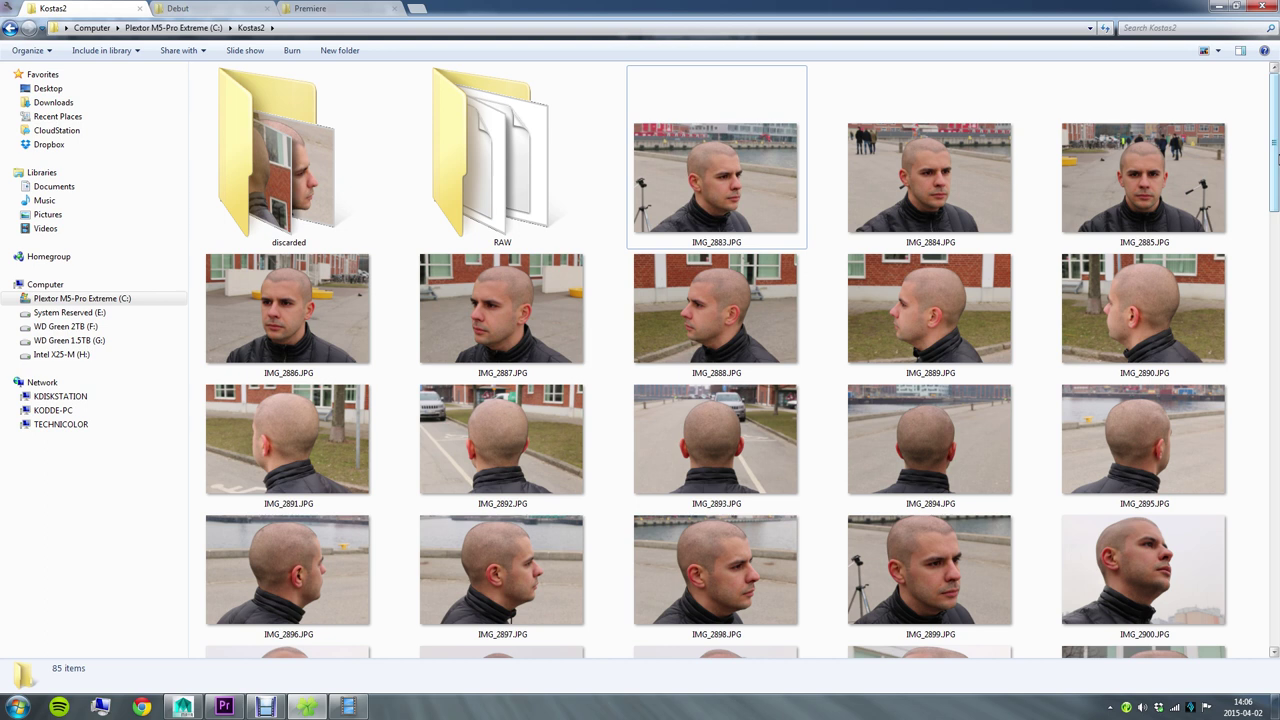
drag(1276, 158, 1275, 210)
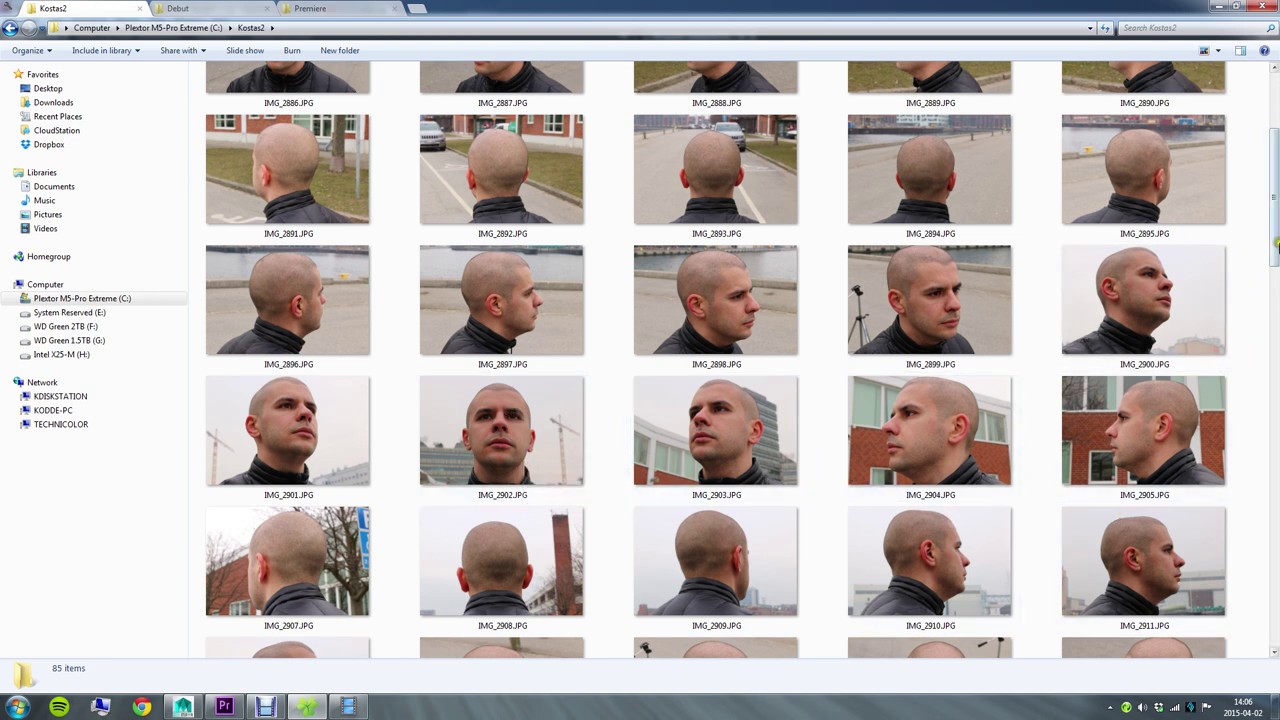
scroll(1270, 215, down, 2)
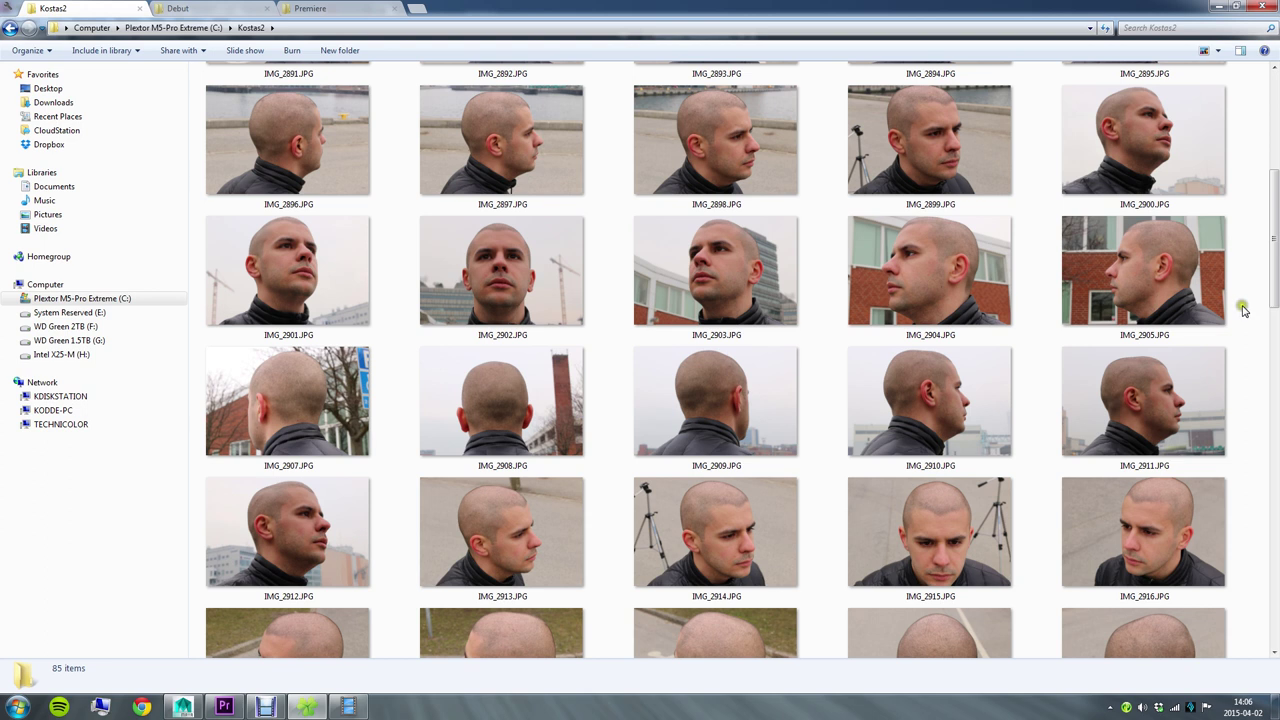
drag(1267, 250, 1270, 306)
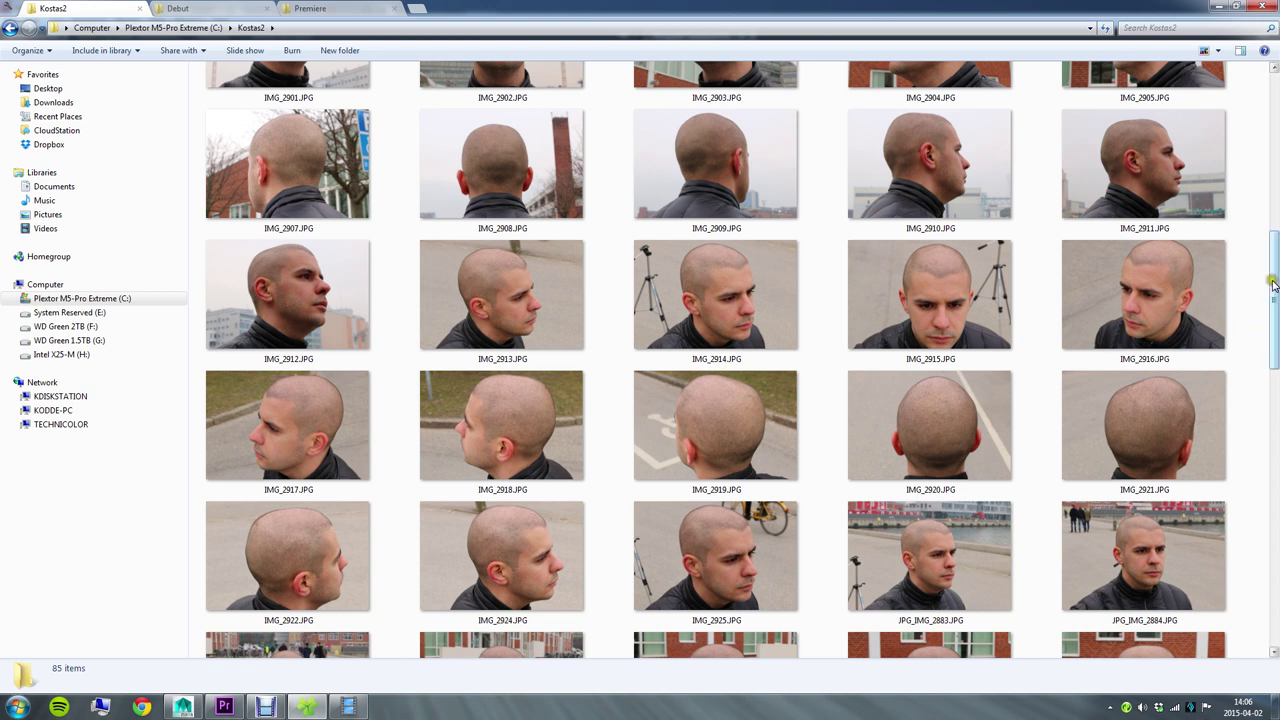
drag(1275, 280, 1261, 395)
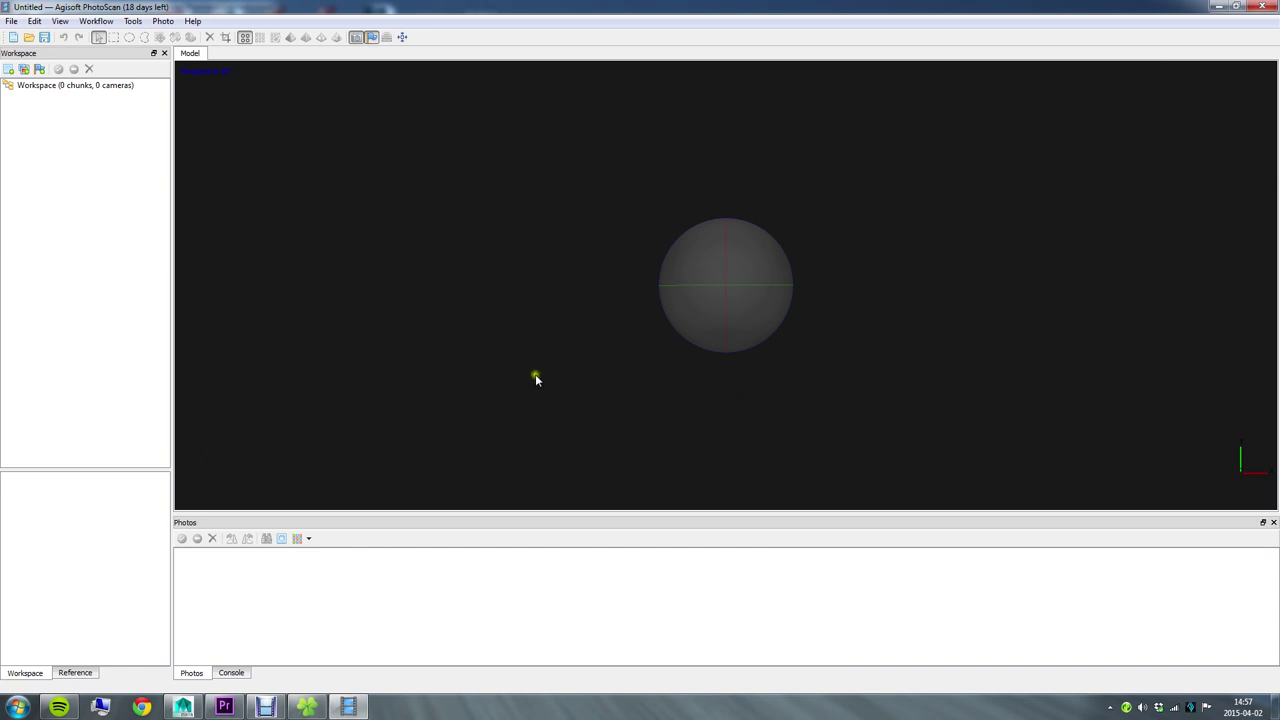
Step: In Preferences' OpenCL settings, enable the GeForce GTX 770 and use 7 of 8 CPU cores
click(136, 21)
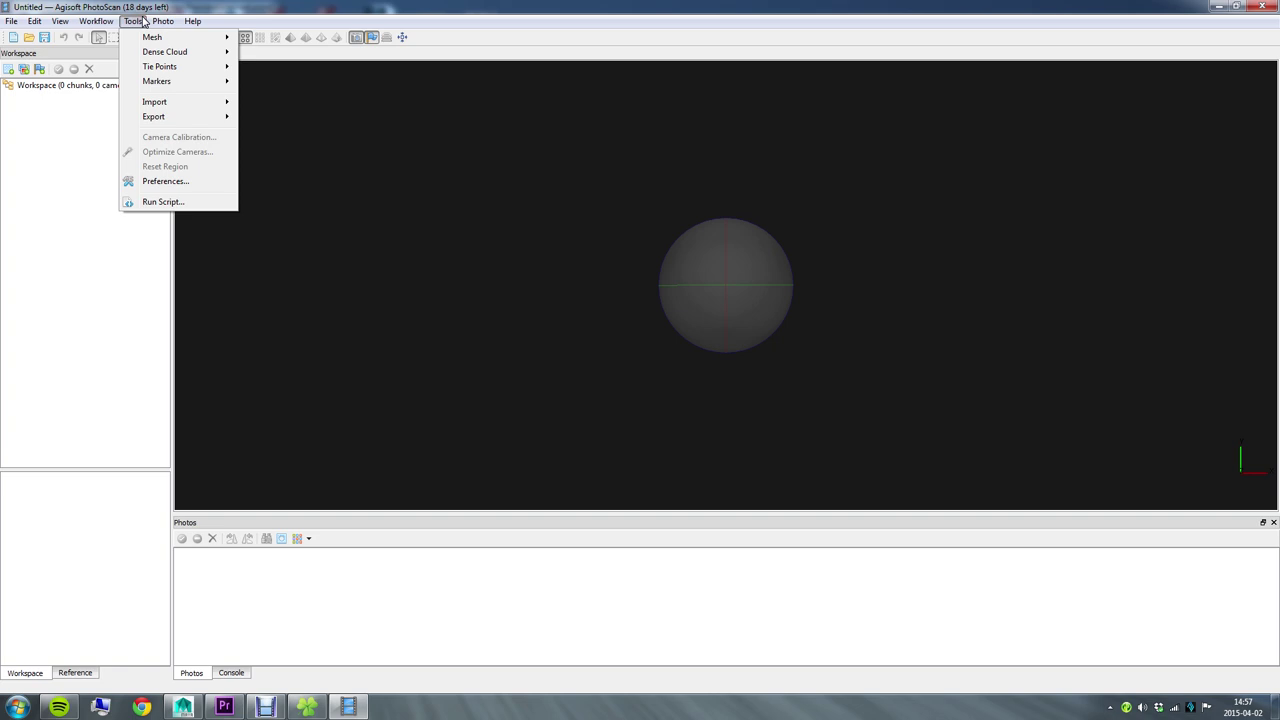
click(170, 185)
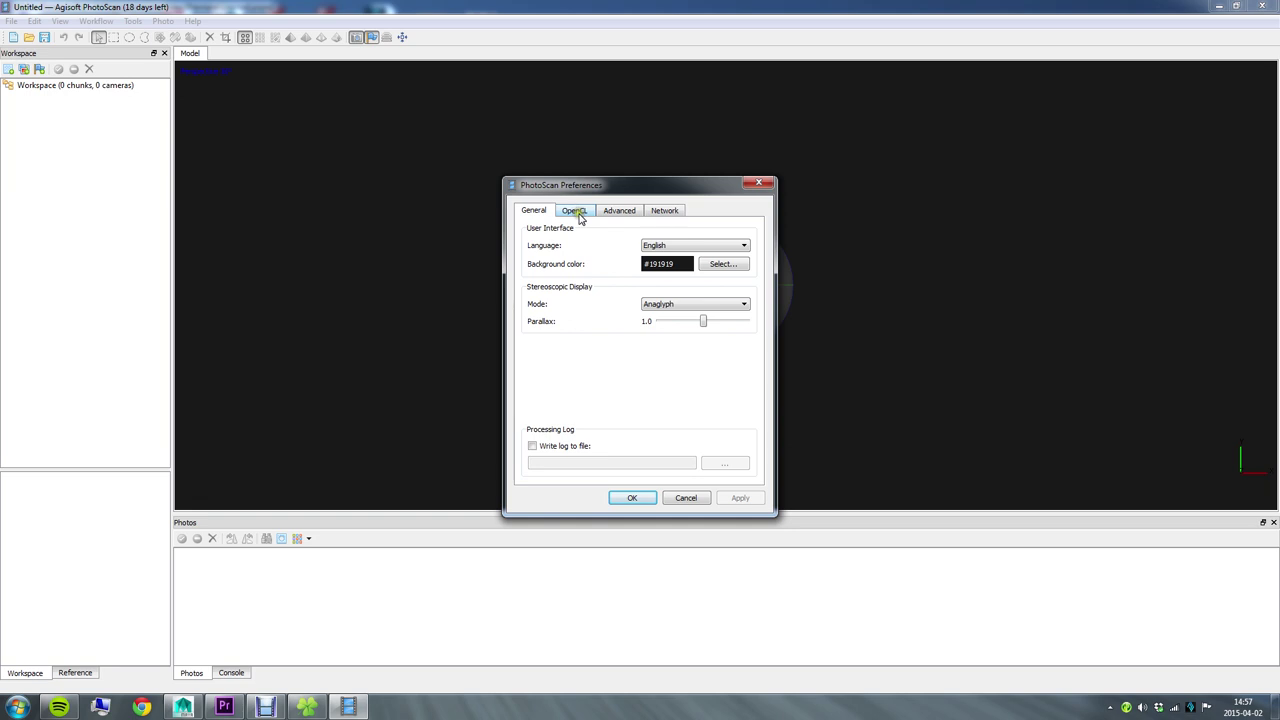
click(577, 212)
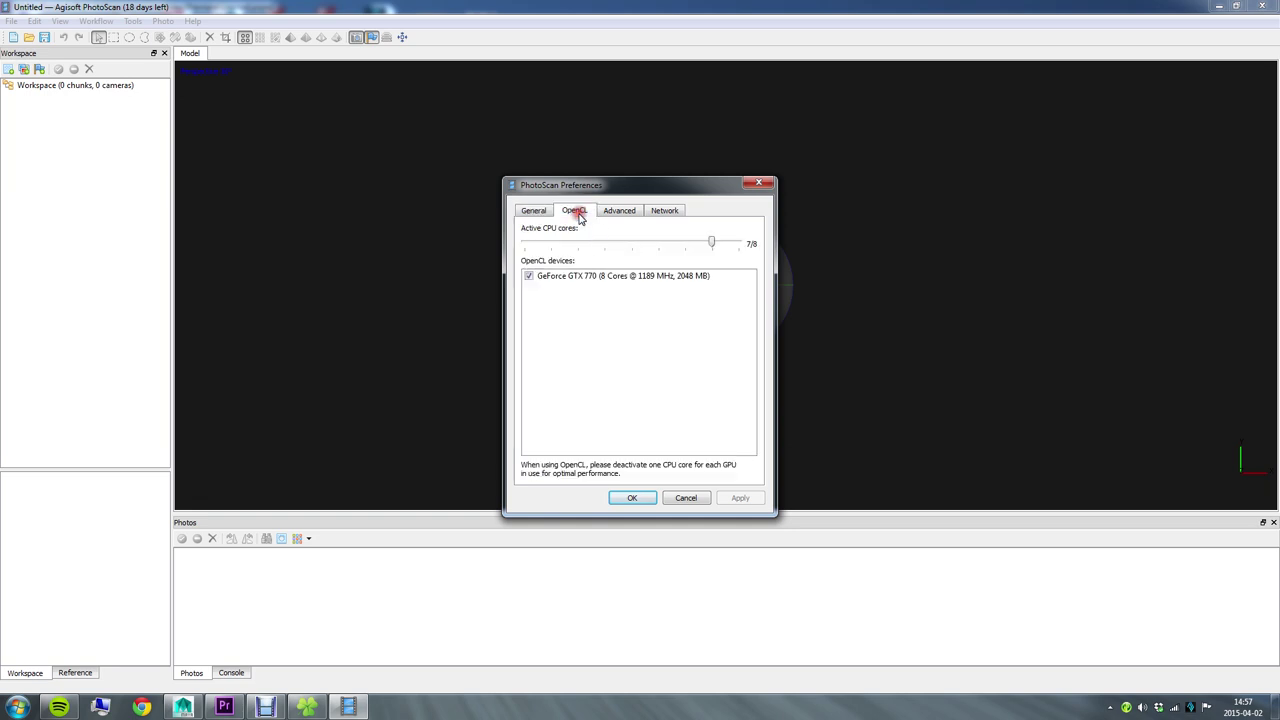
click(538, 290)
click(529, 278)
click(638, 494)
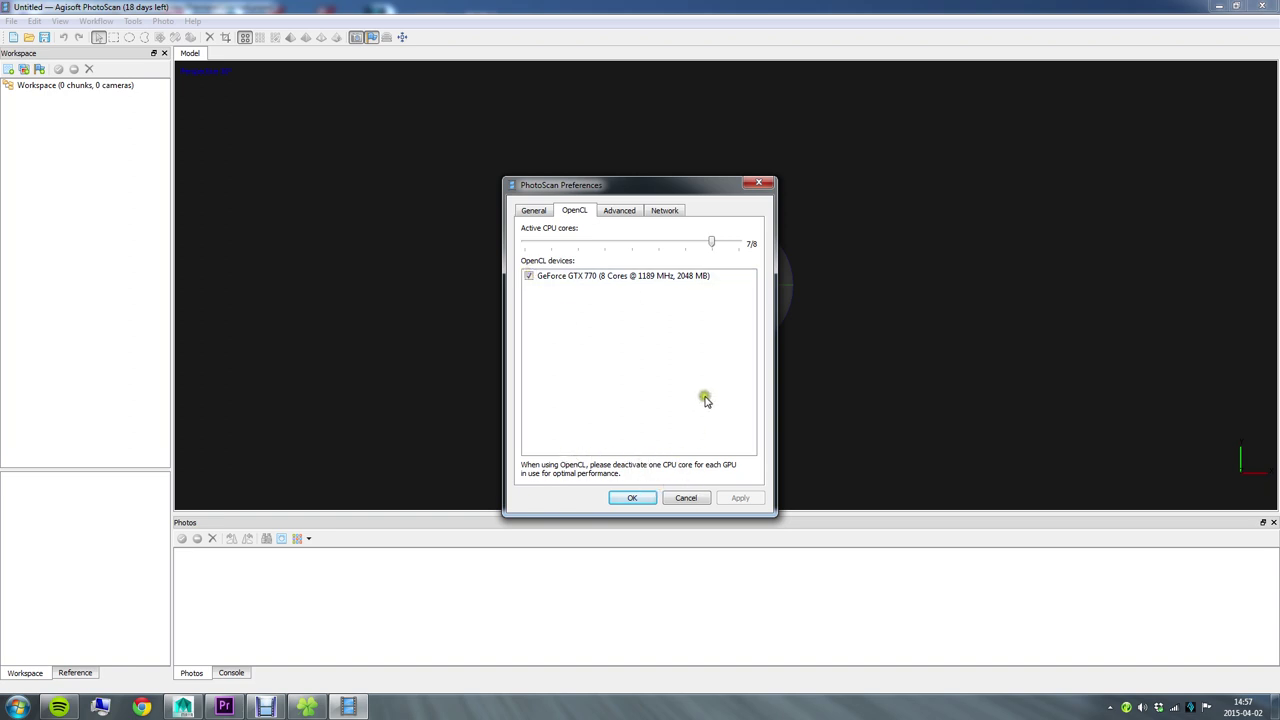
mouse_move(716, 254)
mouse_down()
mouse_move(746, 243)
mouse_move(708, 248)
mouse_up()
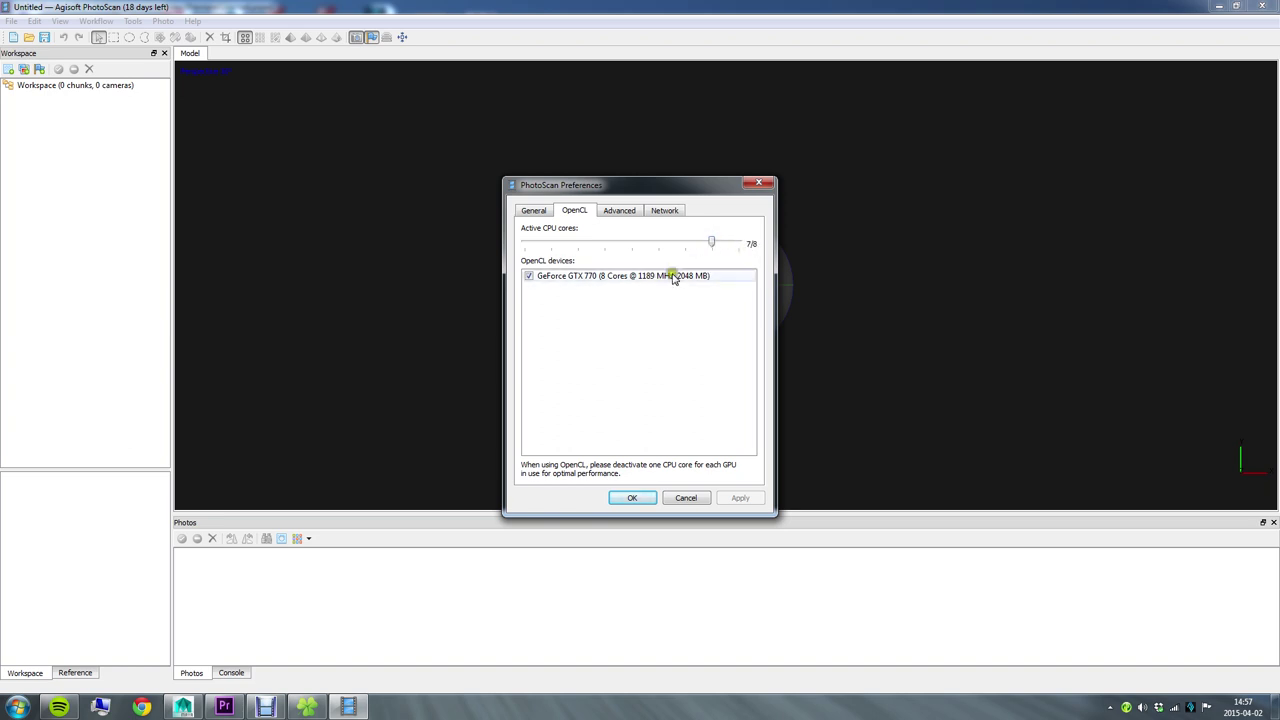
click(632, 497)
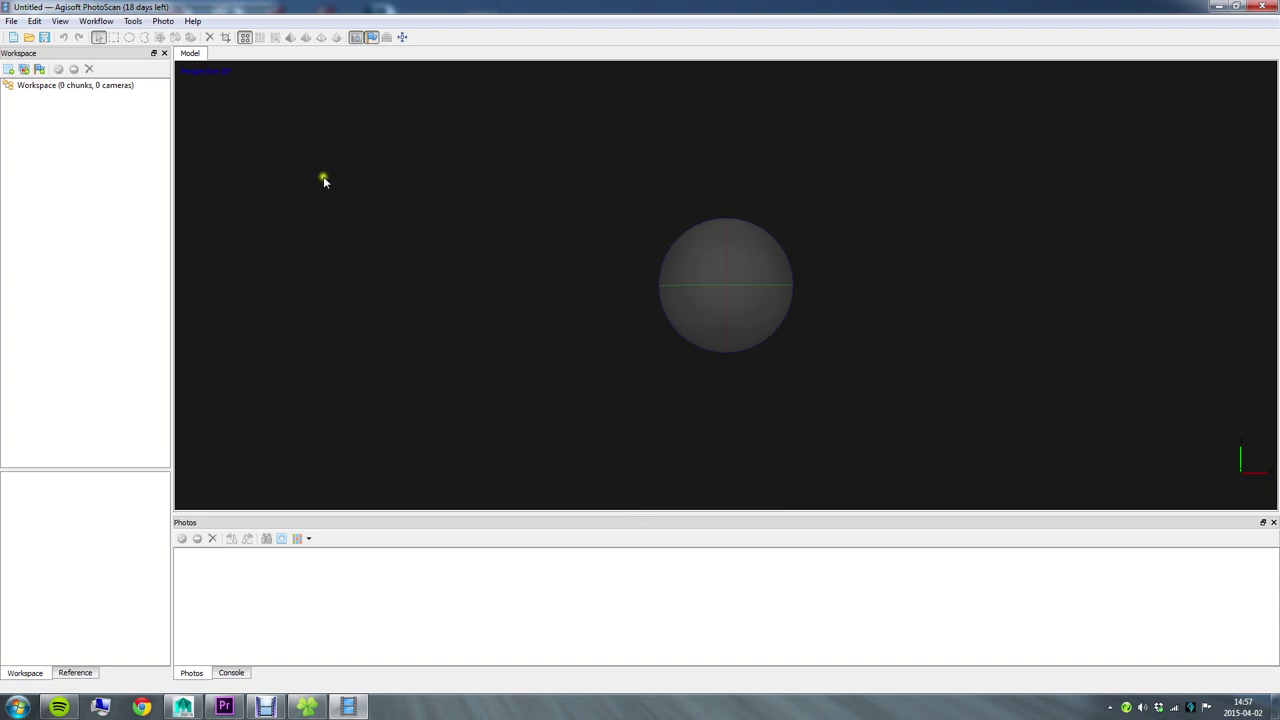
Step: Add photos IMG_2883 through IMG_2925 from the Kostas2 folder to the project
click(106, 21)
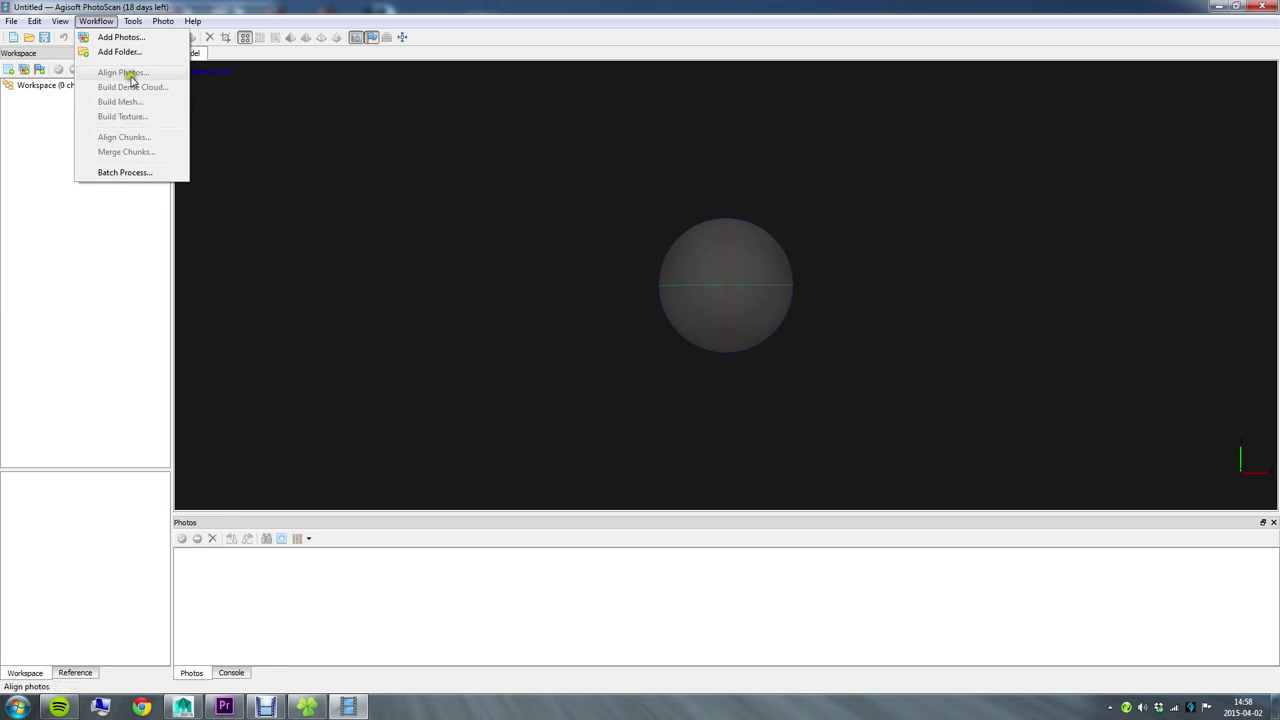
click(142, 40)
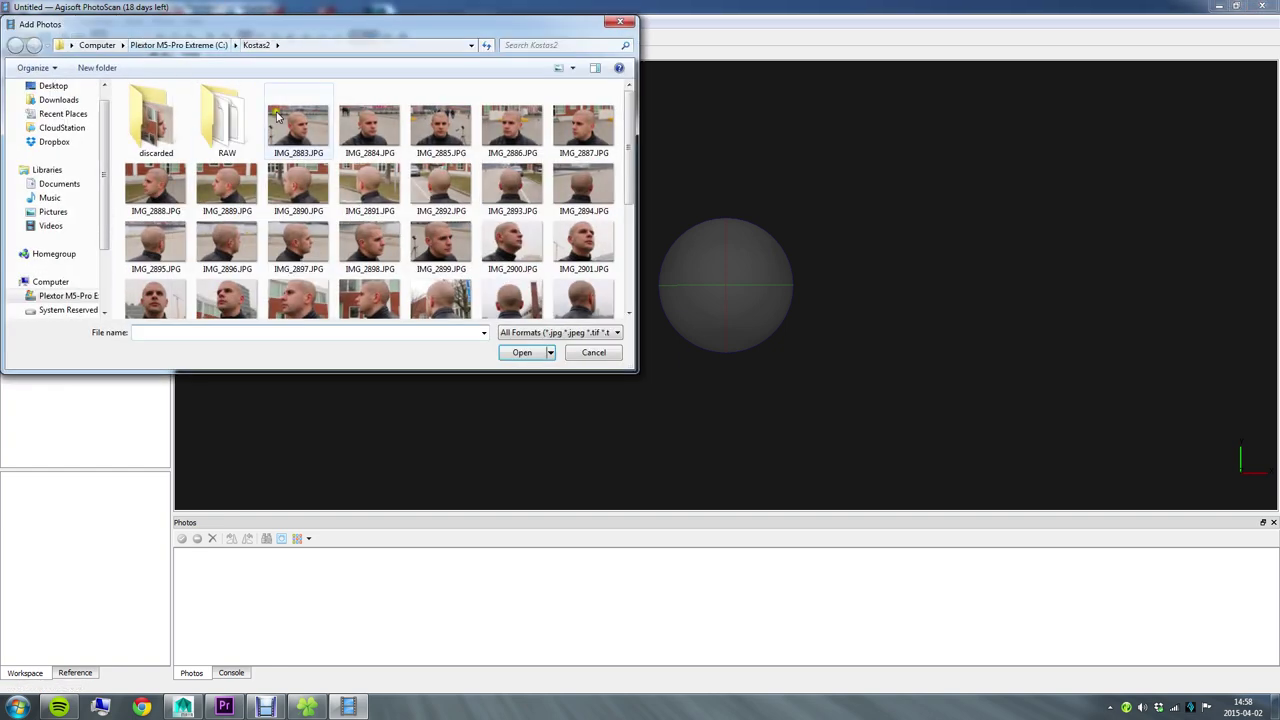
click(298, 128)
drag(630, 160, 632, 288)
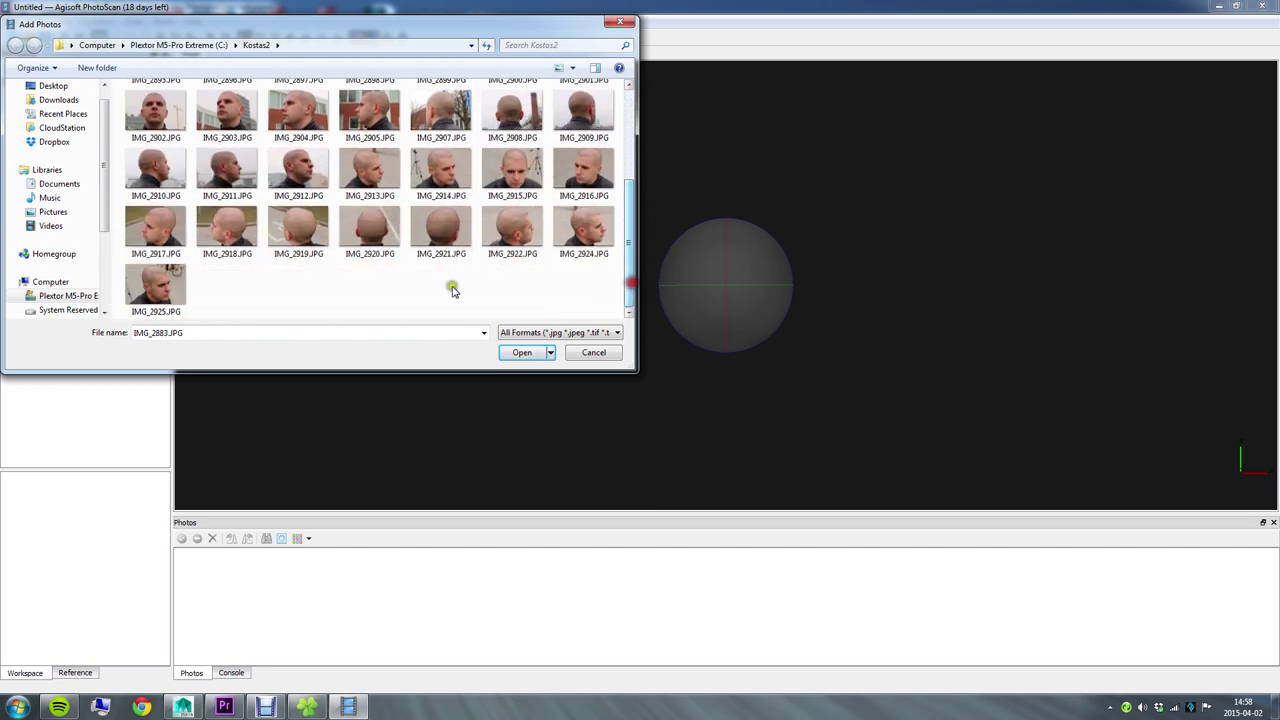
shift+click(155, 287)
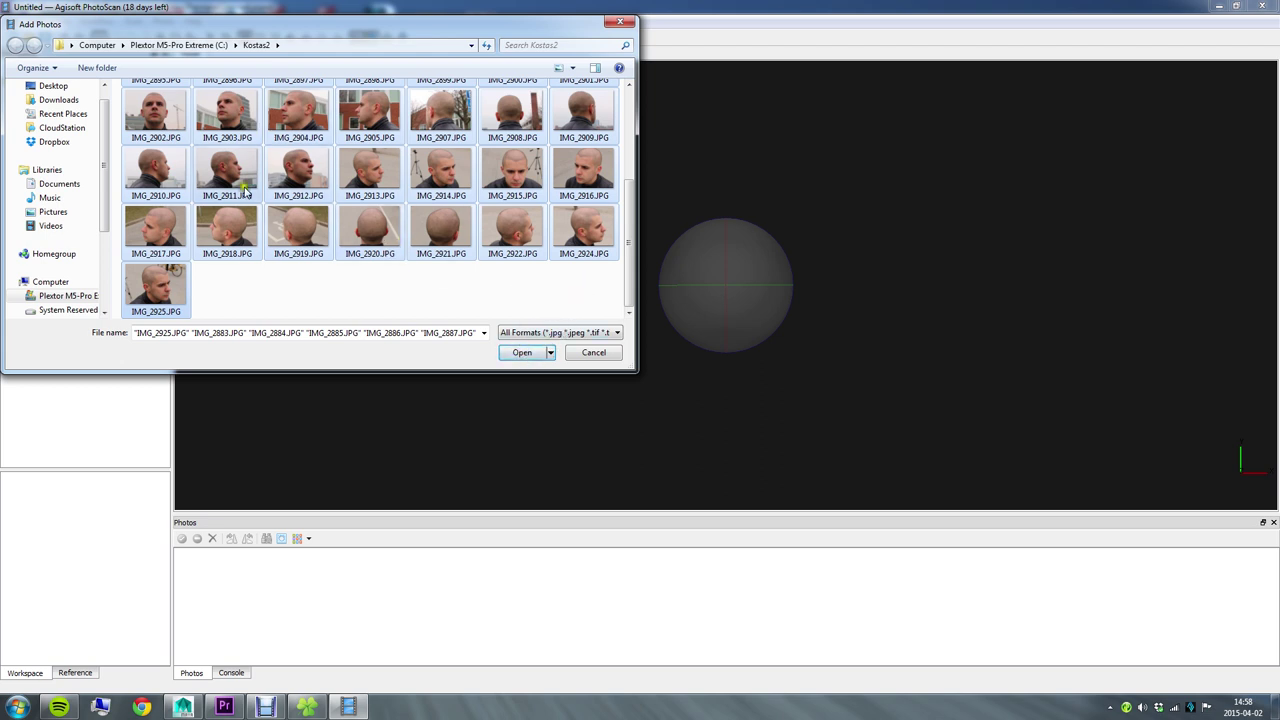
click(532, 355)
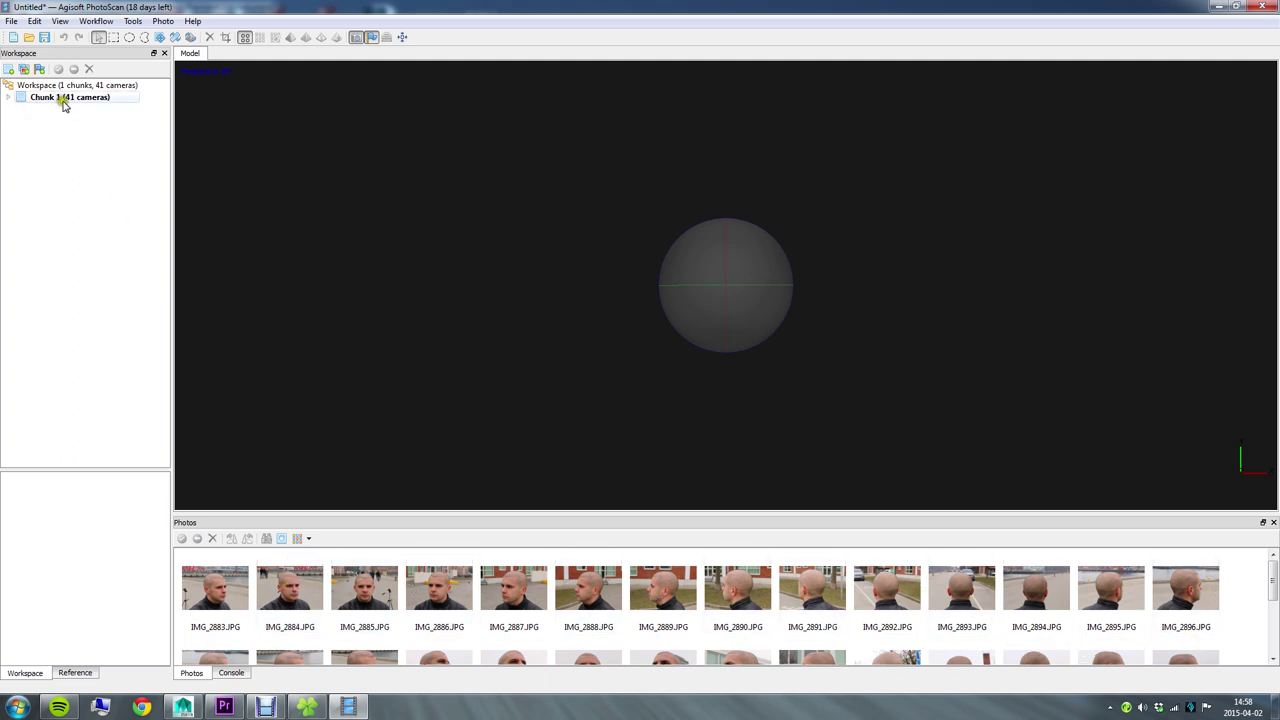
Step: Expand Chunk 1's cameras, then align photos at High accuracy with pair preselection Disabled
click(8, 97)
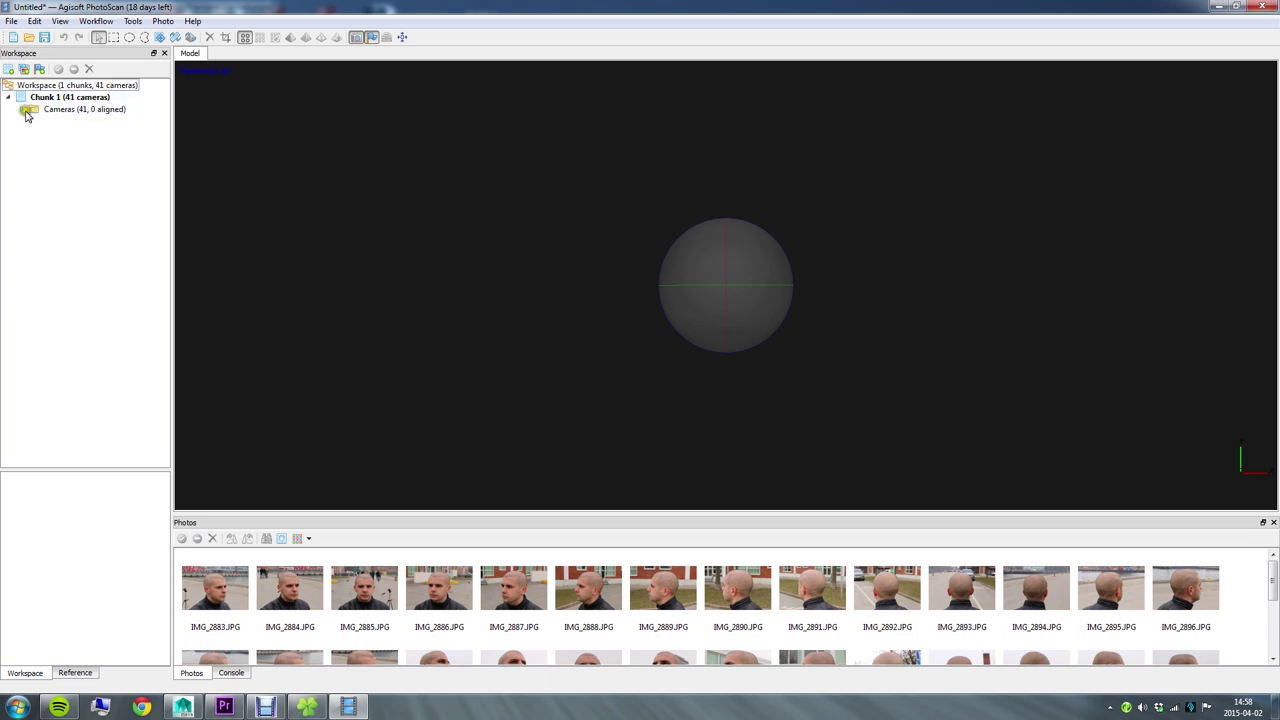
click(21, 109)
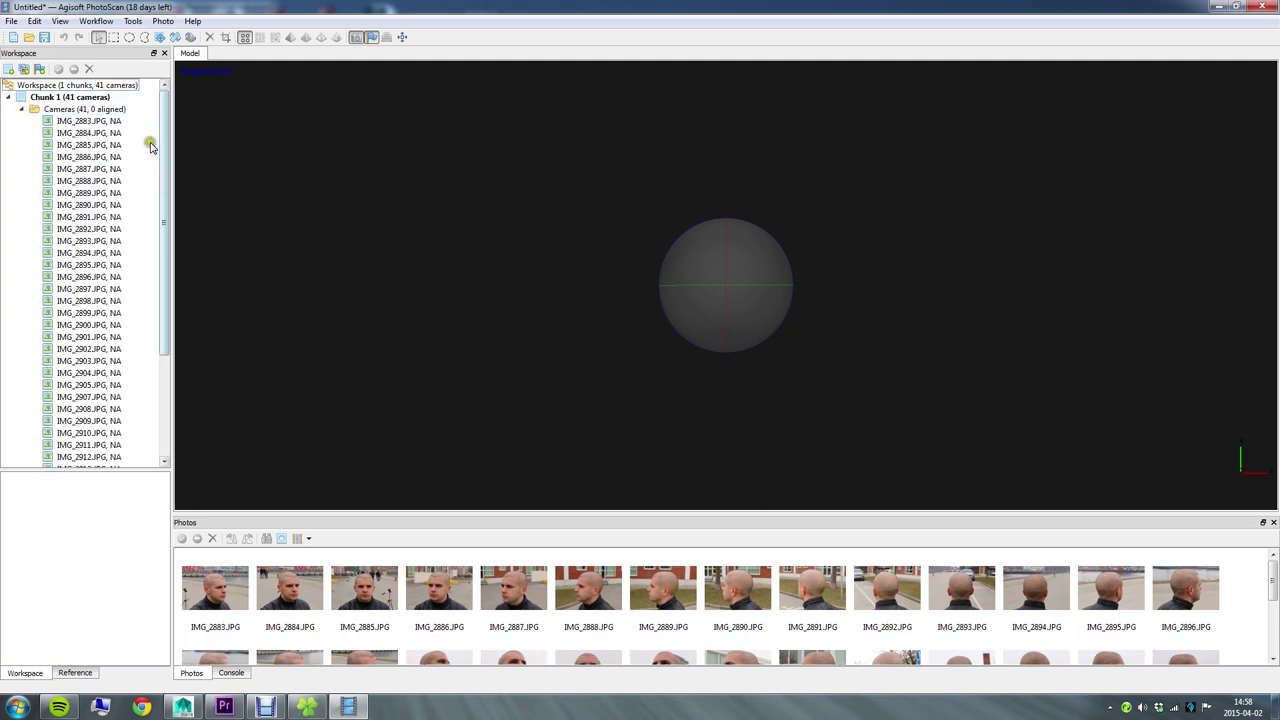
click(107, 22)
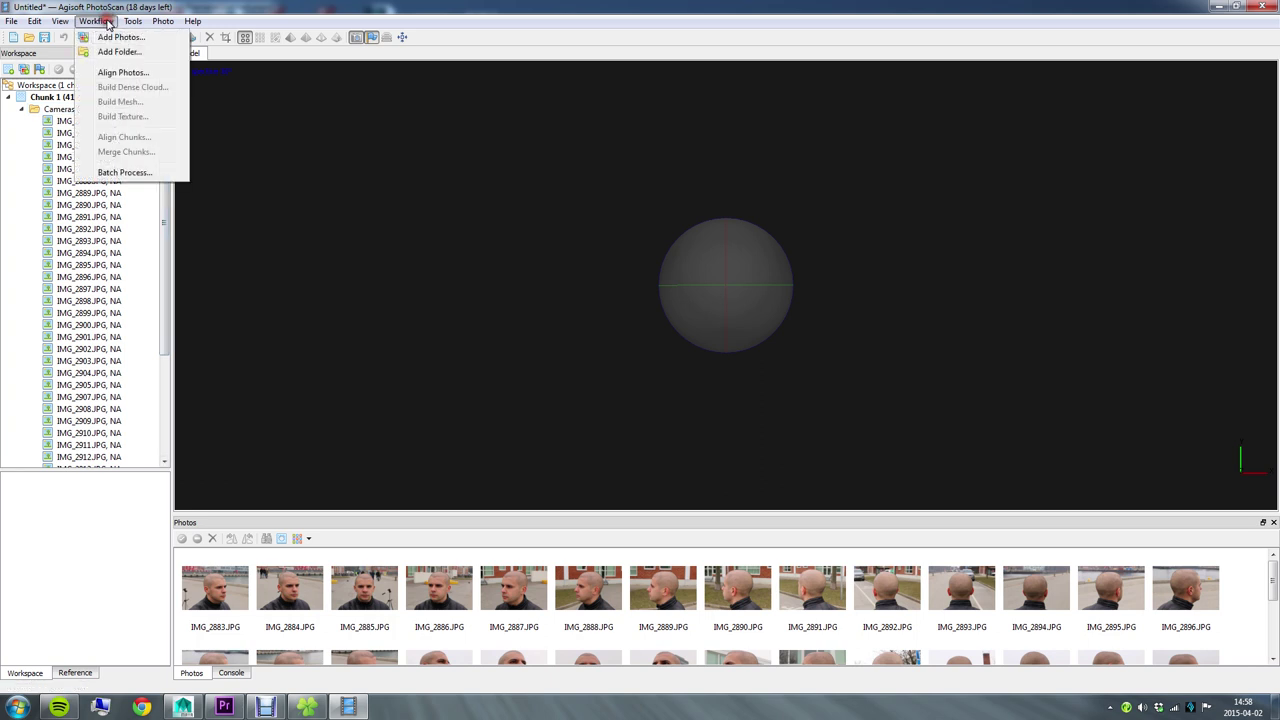
click(121, 72)
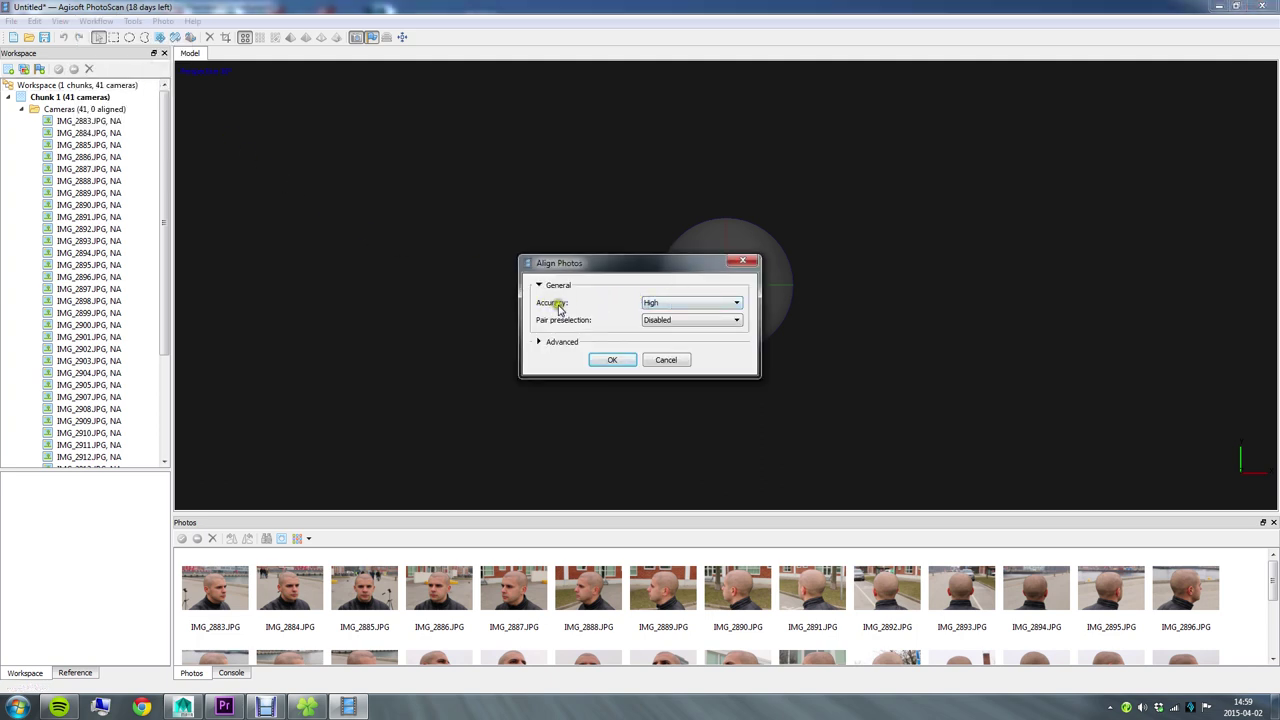
click(736, 302)
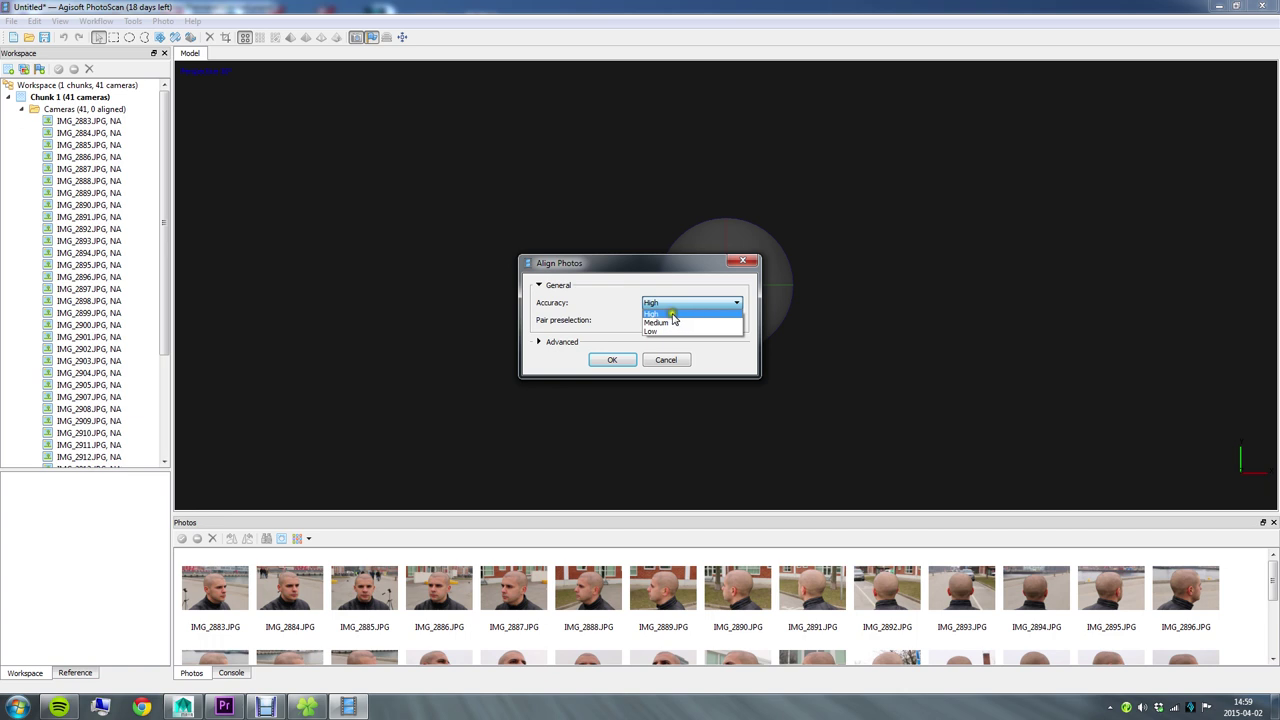
click(681, 274)
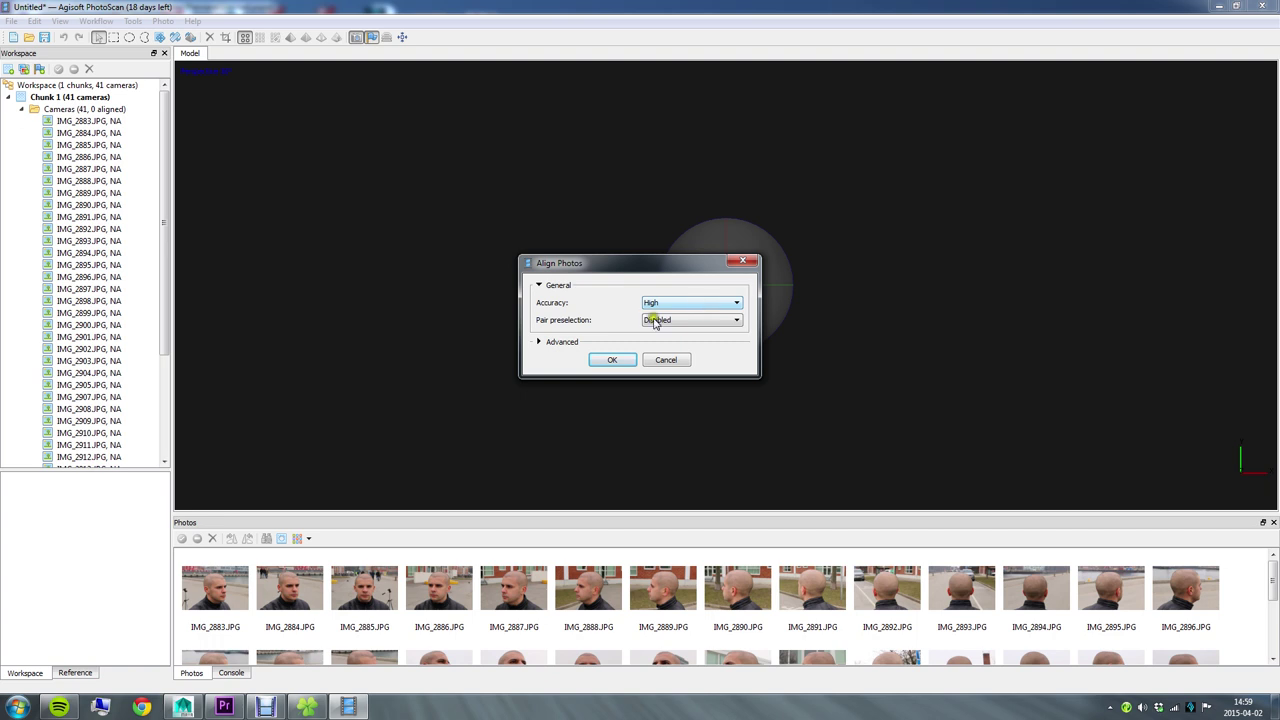
click(612, 360)
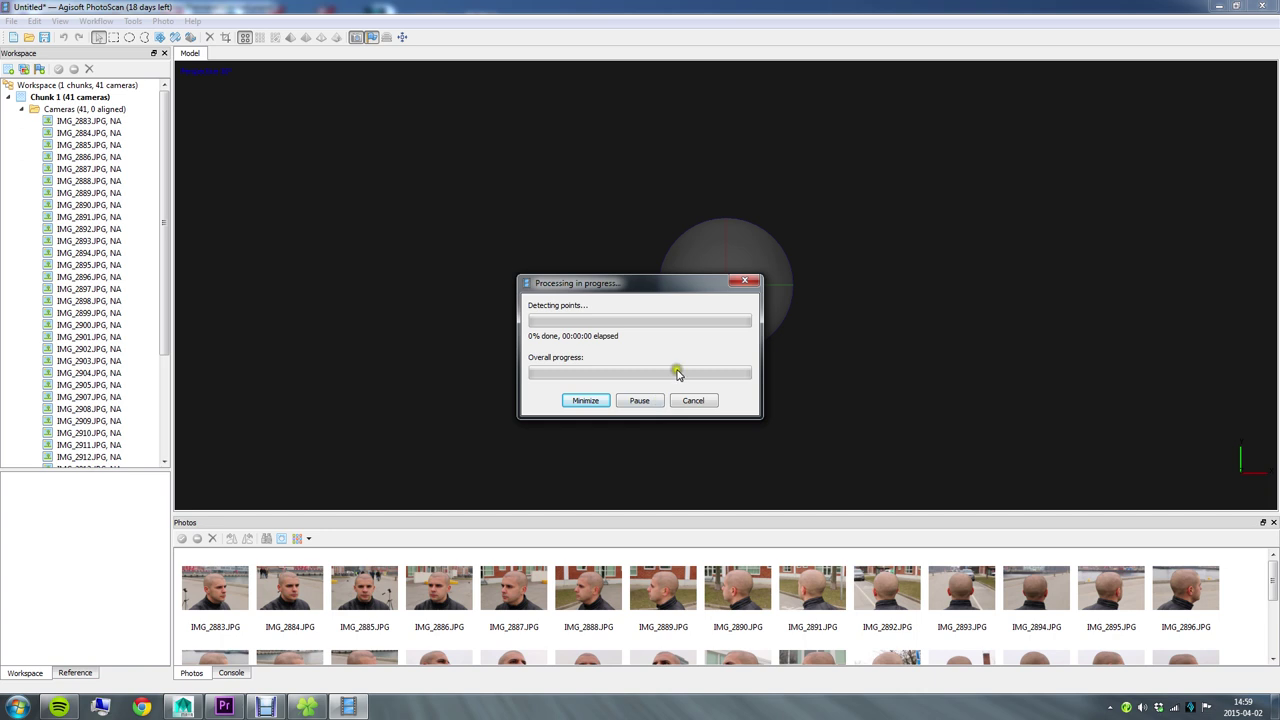
Step: Once alignment finishes, select the 6,021 tie points and orbit to view the camera ring around the head
drag(702, 286, 700, 271)
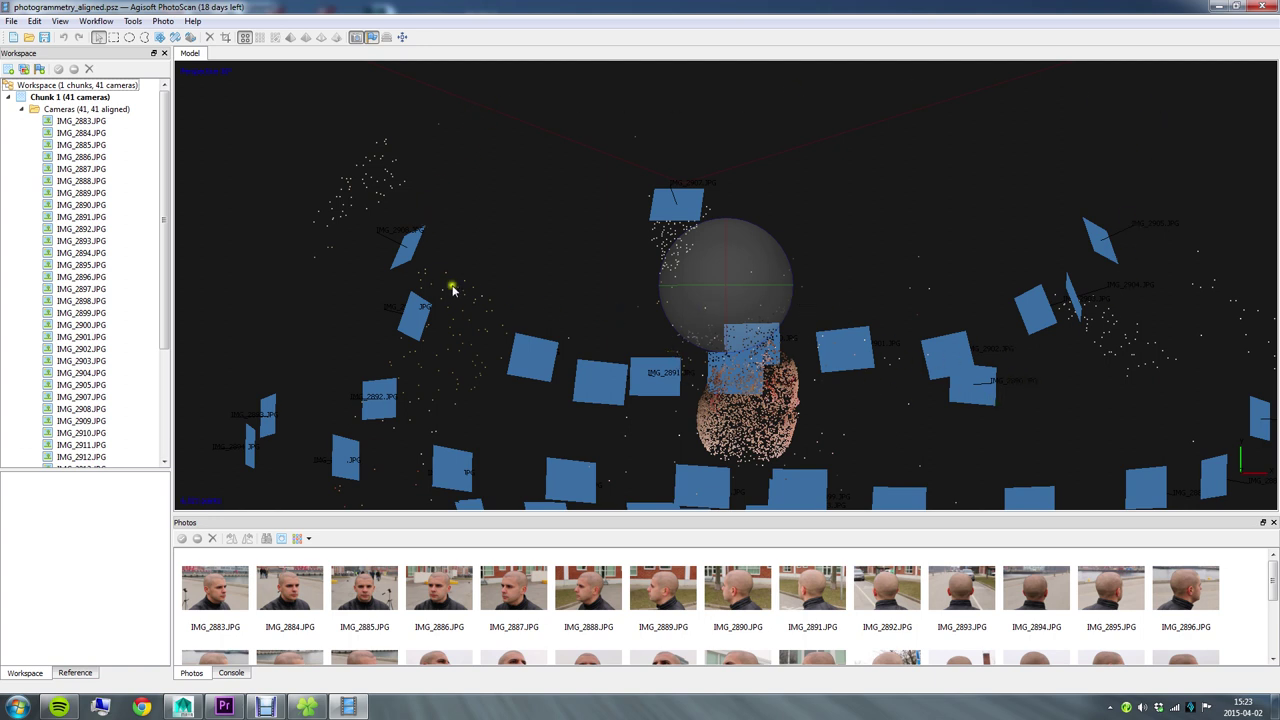
click(20, 112)
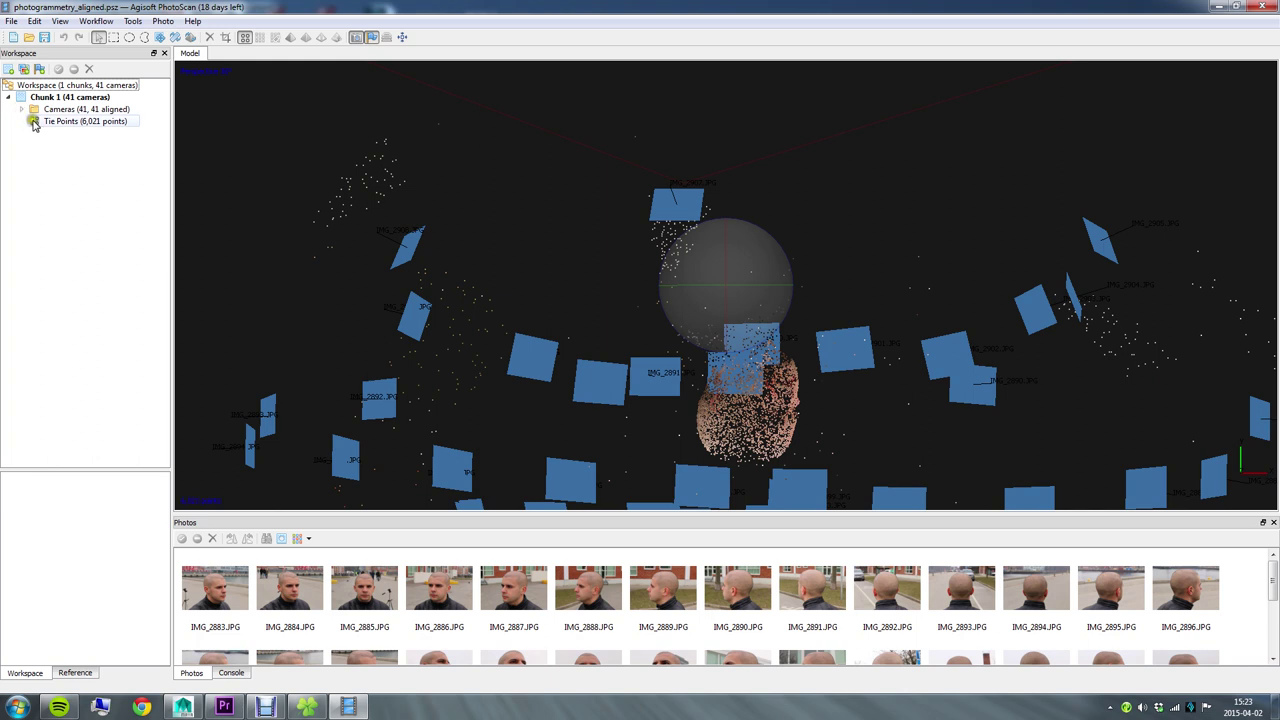
click(60, 122)
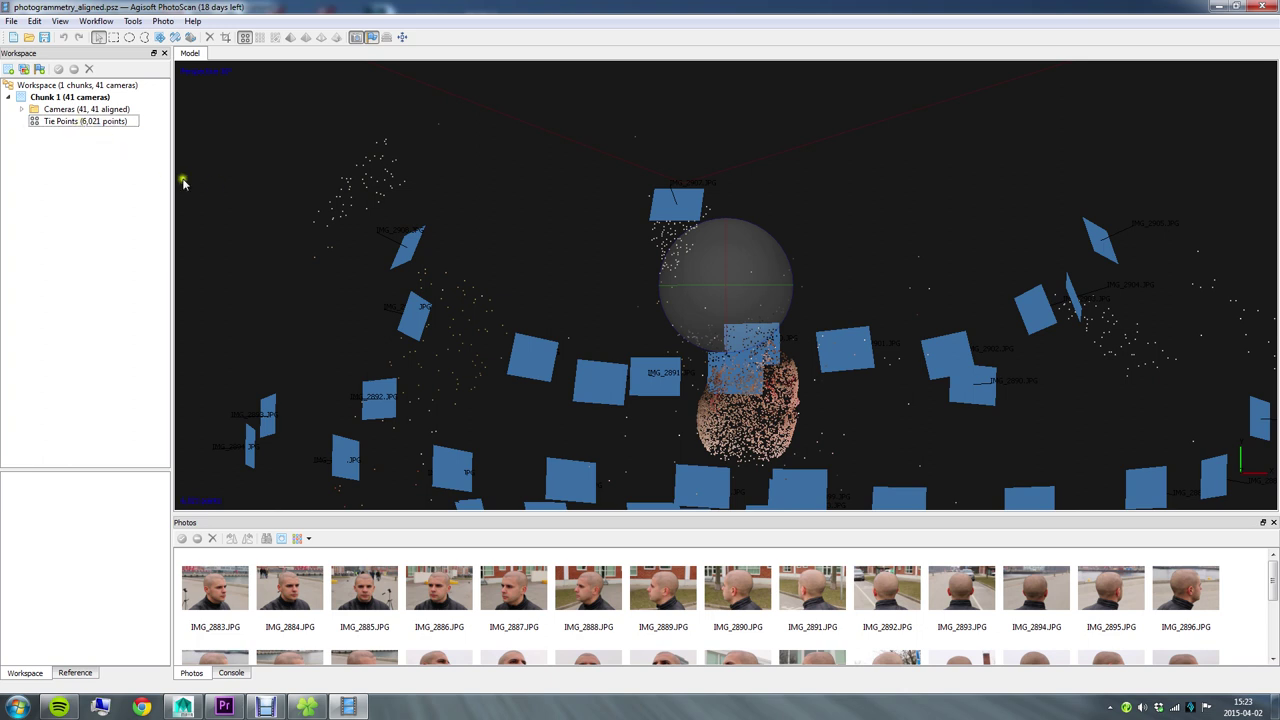
drag(731, 326, 710, 302)
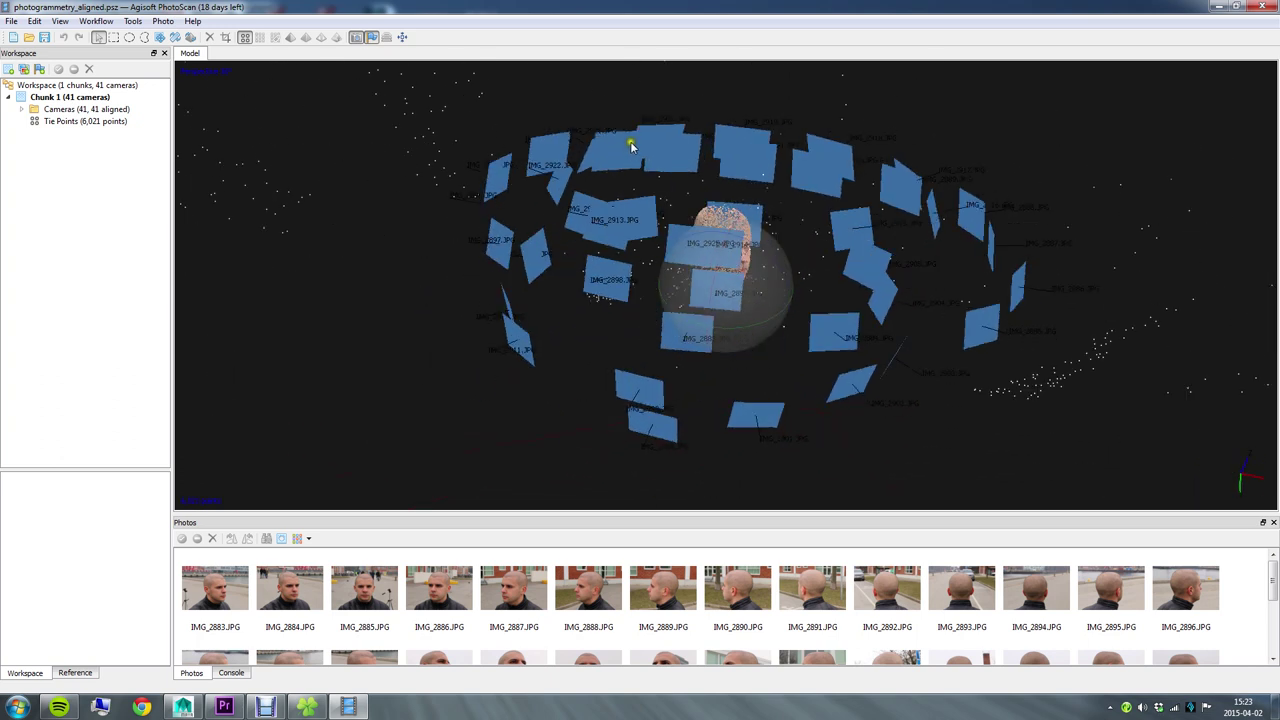
drag(906, 318, 790, 330)
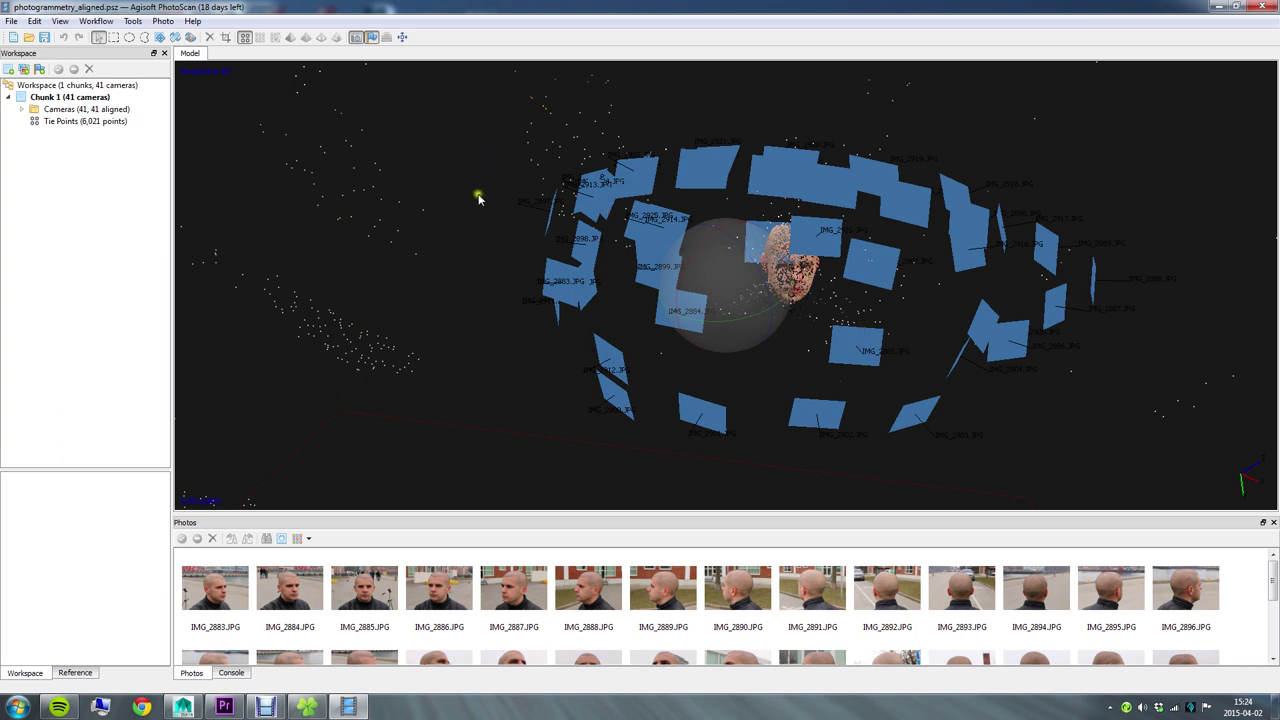
click(356, 38)
click(356, 38)
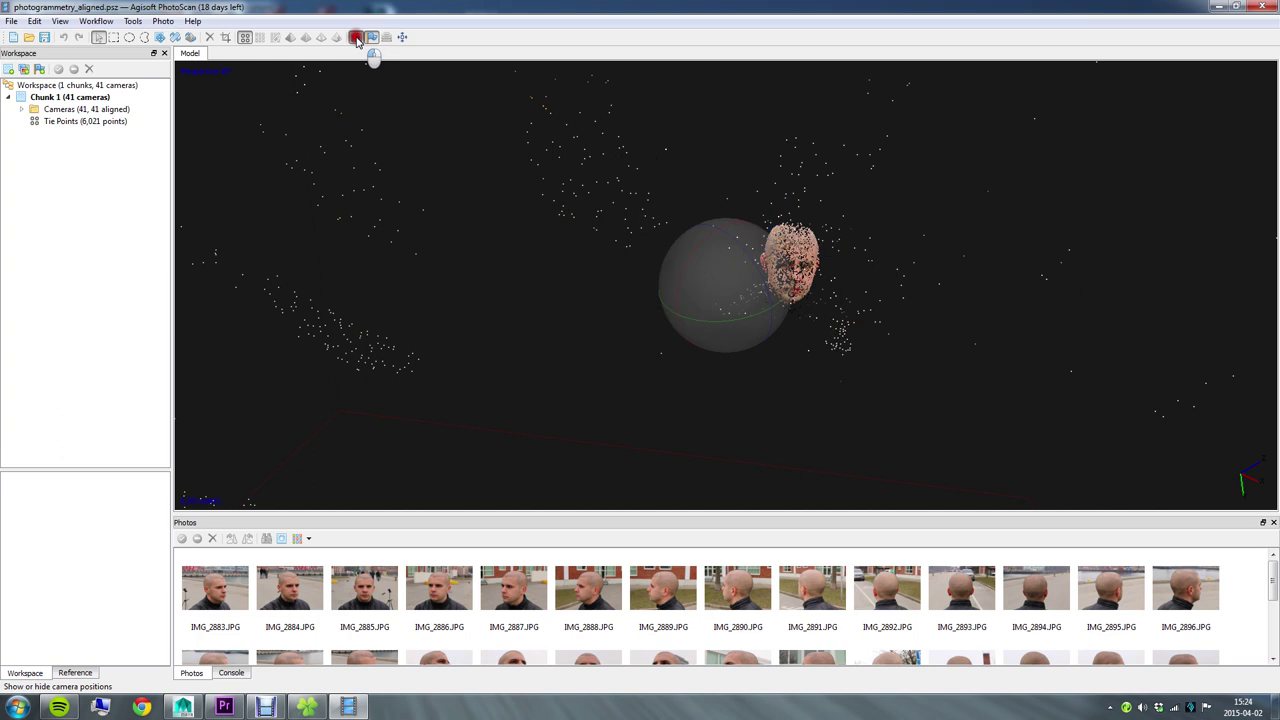
click(357, 40)
click(357, 40)
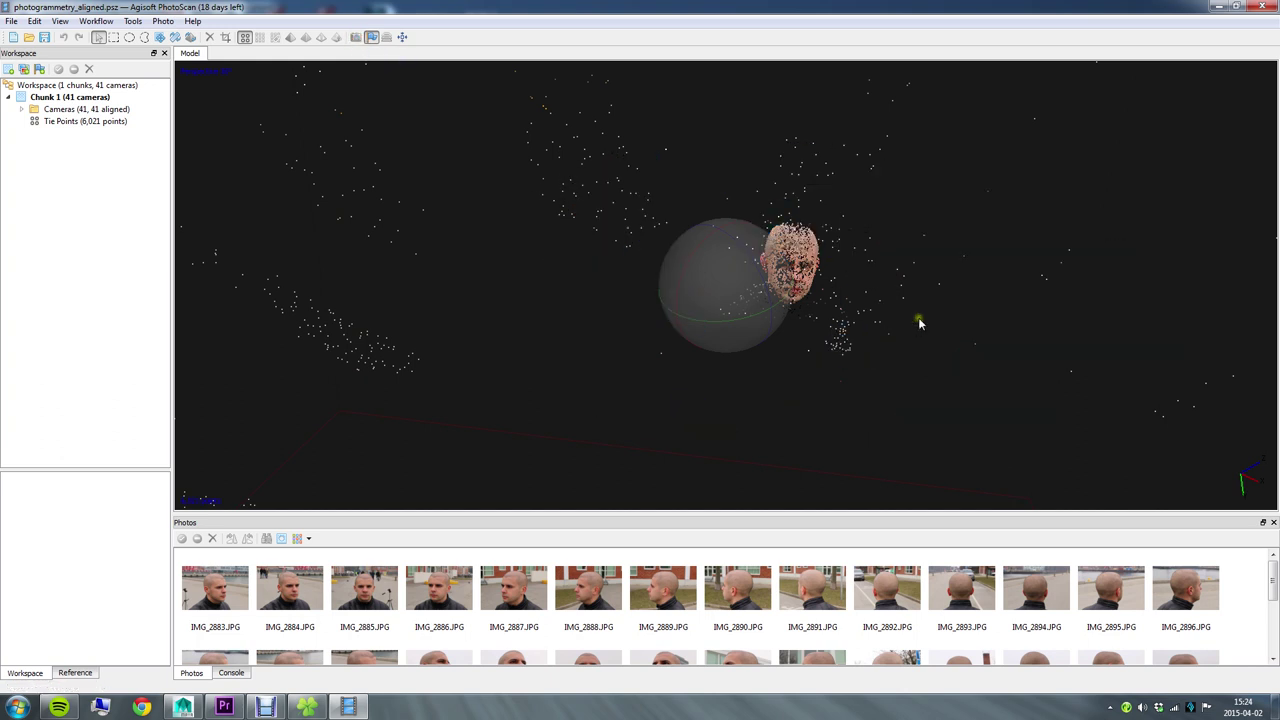
drag(776, 243, 836, 220)
scroll(877, 218, down, 8)
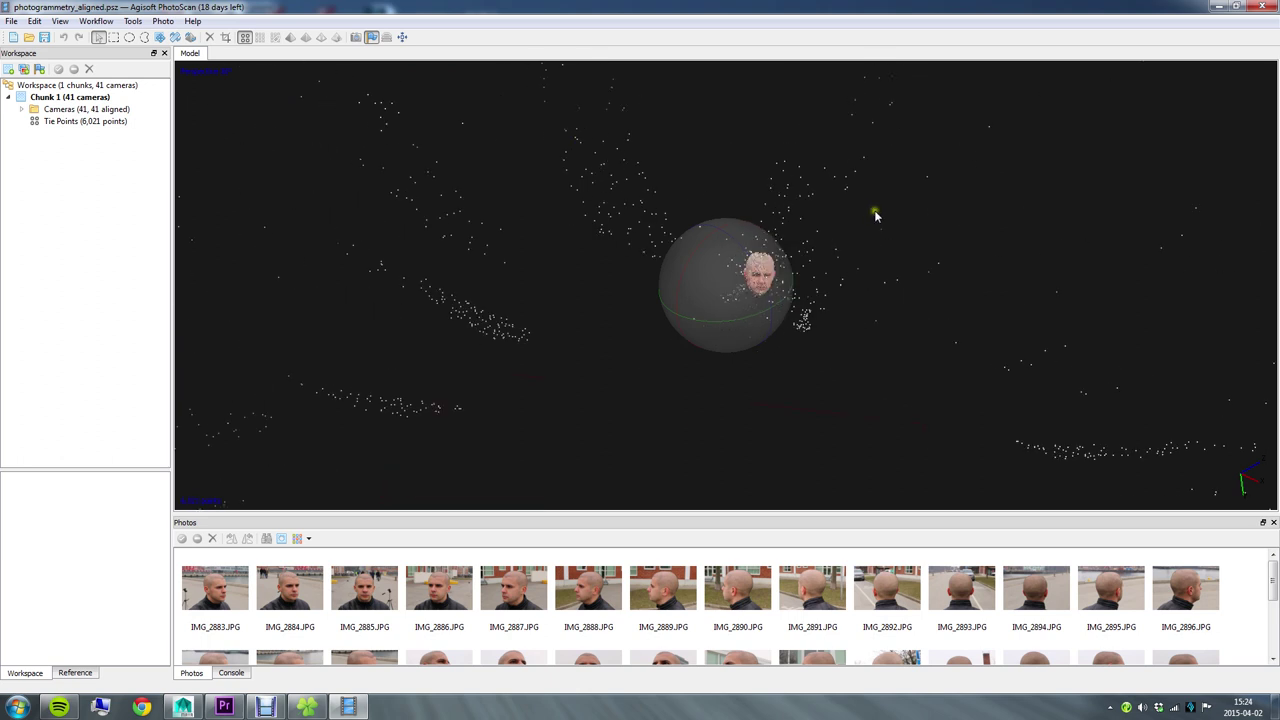
drag(875, 216, 808, 230)
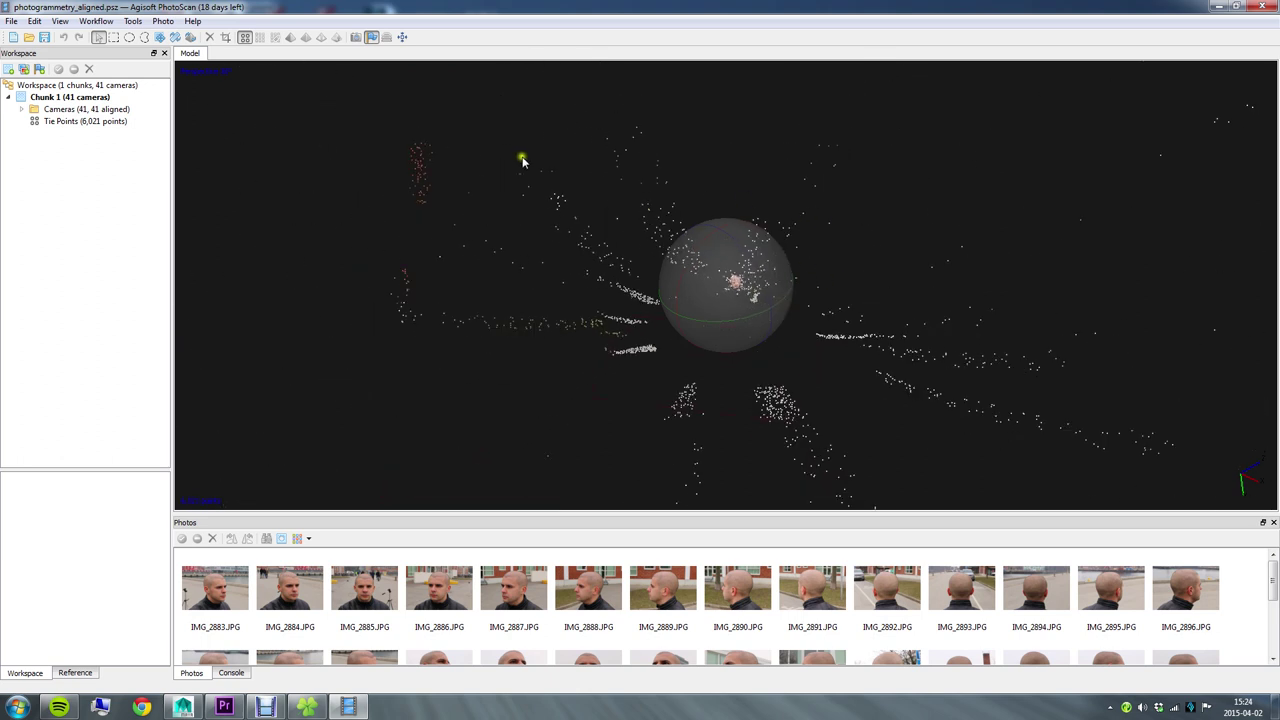
mouse_move(805, 338)
mouse_down()
mouse_move(734, 349)
mouse_move(473, 216)
mouse_move(619, 266)
mouse_move(766, 294)
mouse_move(809, 317)
mouse_move(810, 345)
mouse_up()
drag(986, 353, 762, 188)
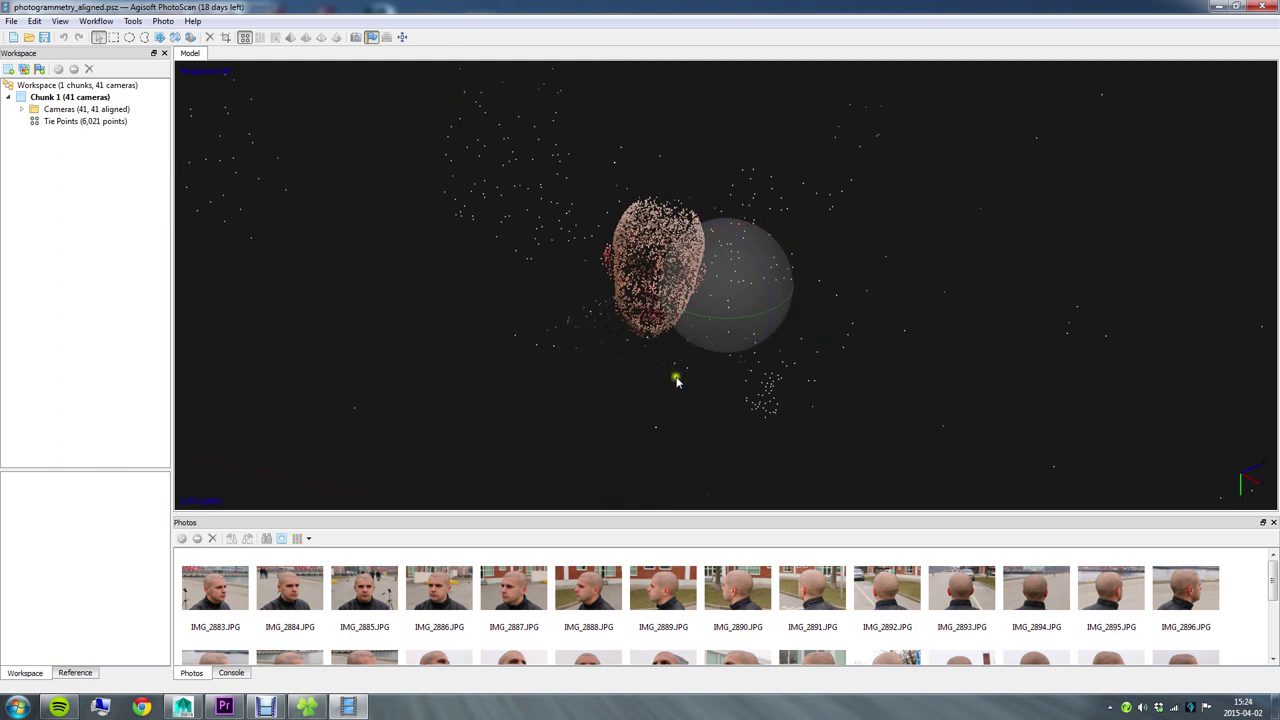
drag(676, 380, 698, 381)
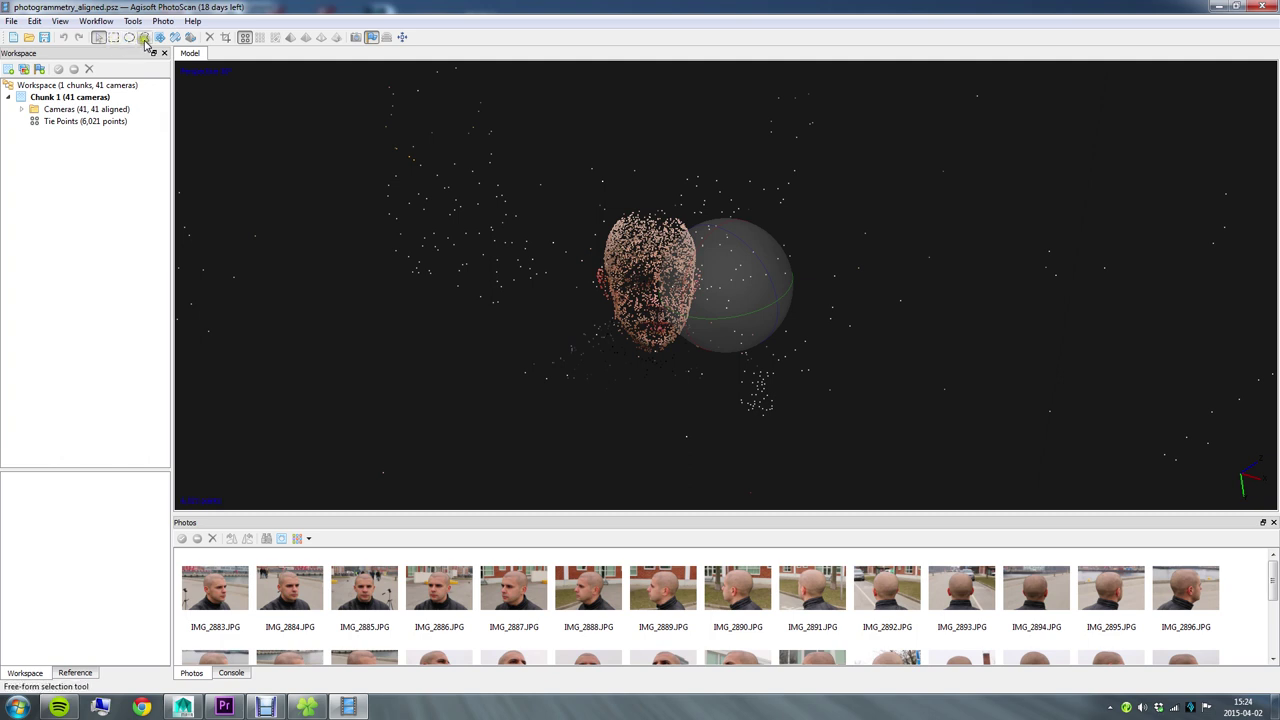
Step: Lasso the head's points with Free-Form Selection and crop away everything outside them
click(145, 38)
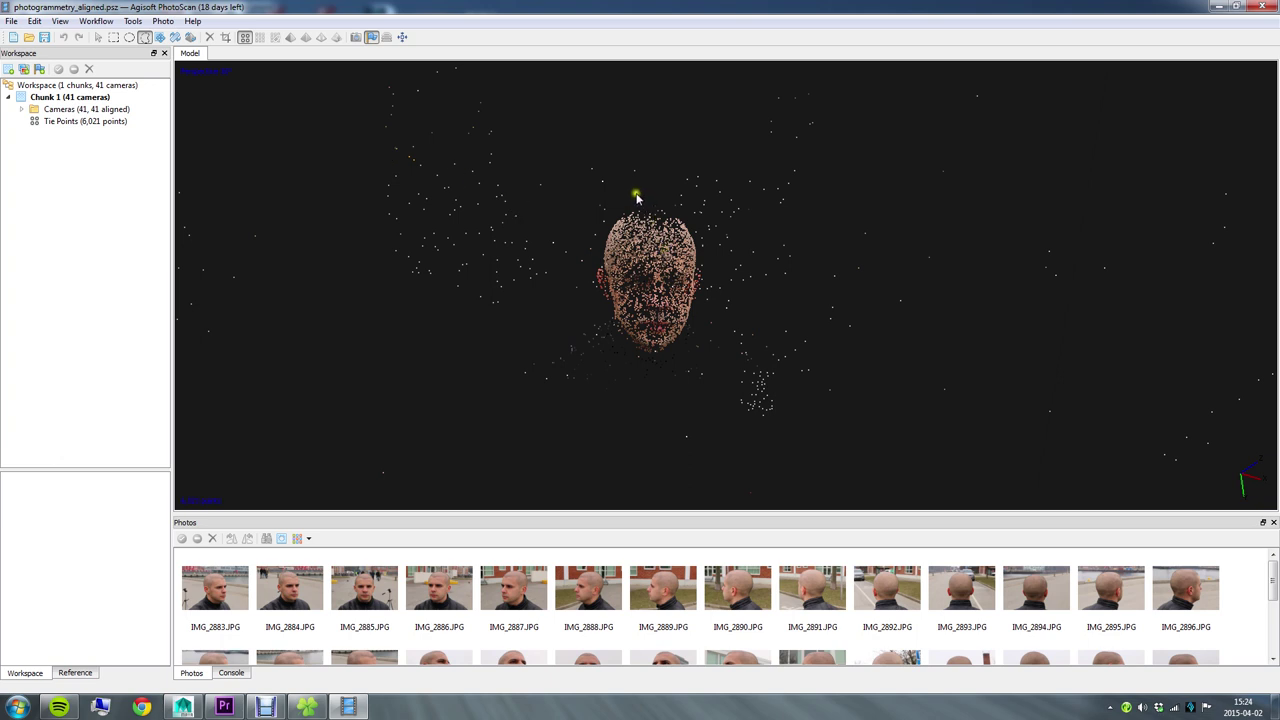
mouse_move(636, 197)
mouse_down()
mouse_move(594, 232)
mouse_move(562, 318)
mouse_move(531, 352)
mouse_move(534, 392)
mouse_move(714, 408)
mouse_move(765, 371)
mouse_move(720, 333)
mouse_move(713, 227)
mouse_move(700, 210)
mouse_move(628, 199)
mouse_up()
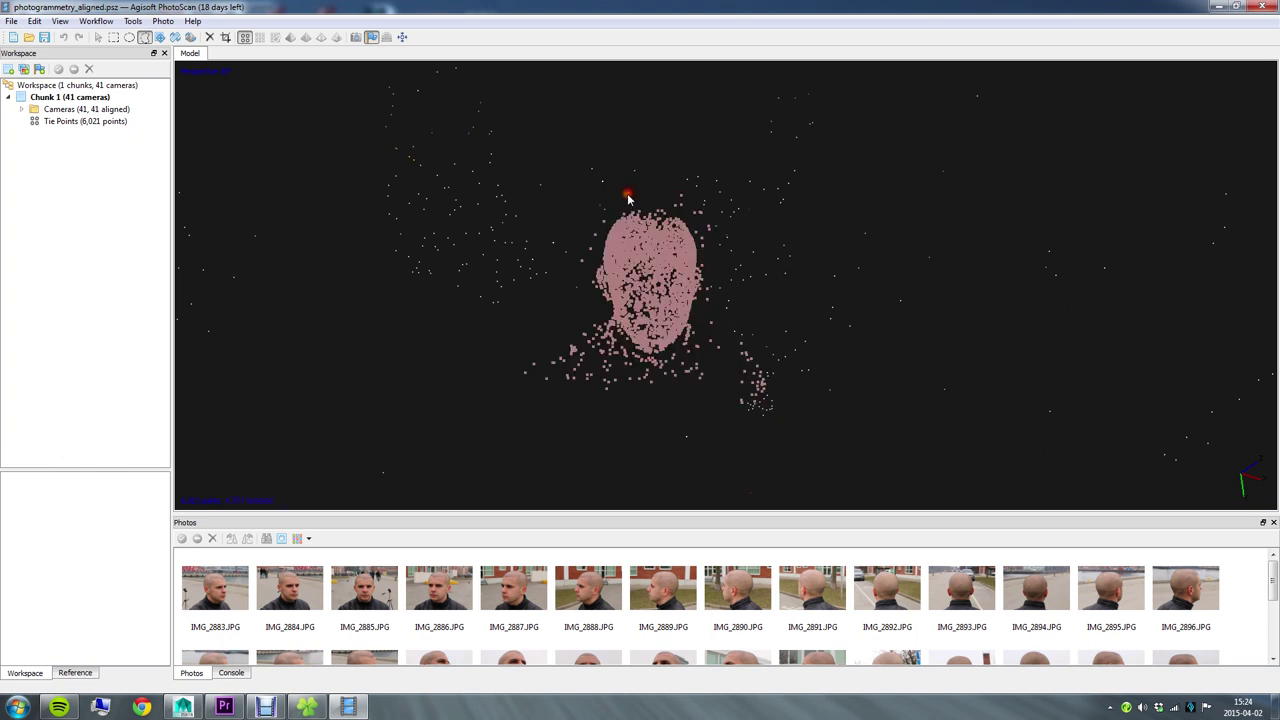
click(226, 39)
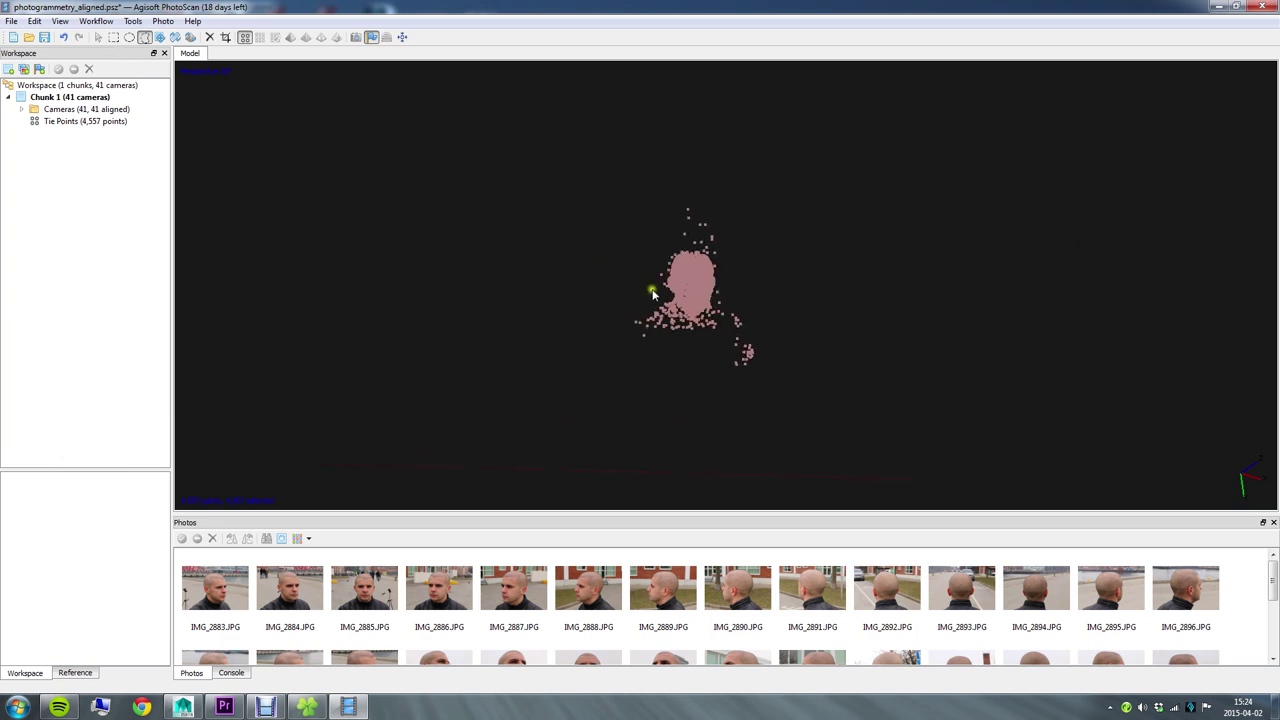
Step: Orbit the cropped cloud, lasso the stray points around the head and delete them
click(100, 37)
drag(520, 235, 229, 131)
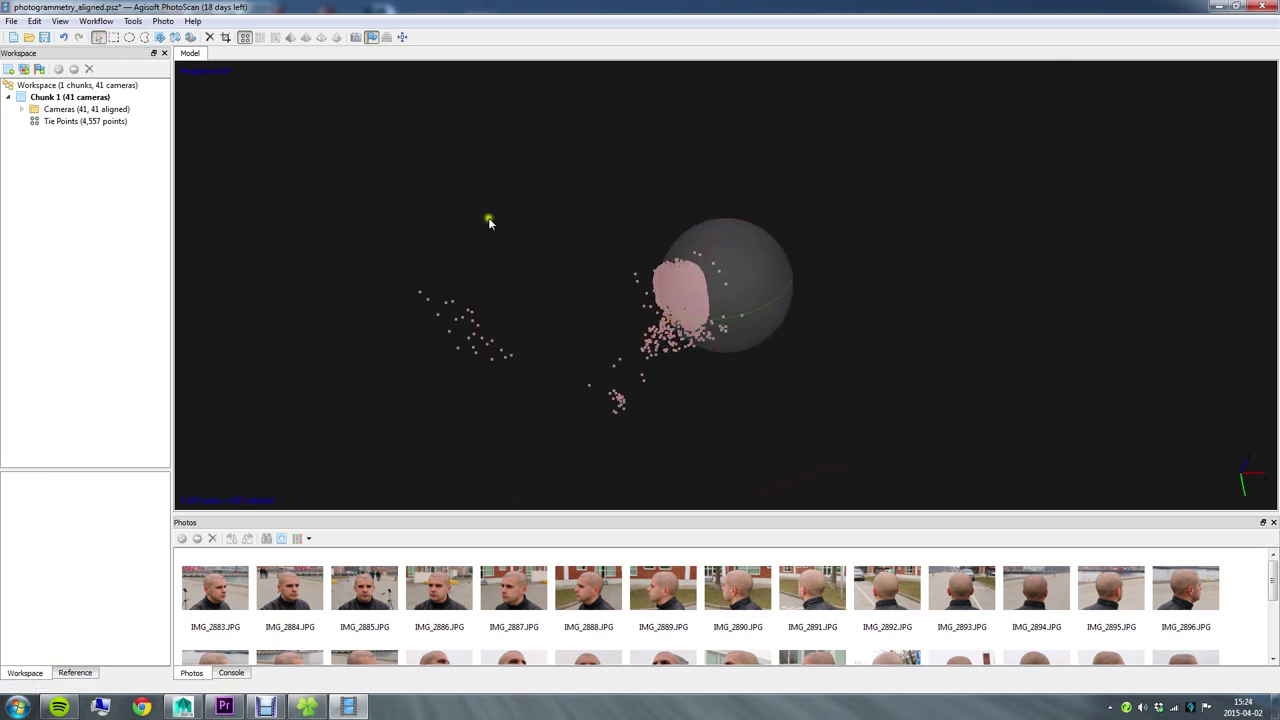
drag(563, 229, 650, 306)
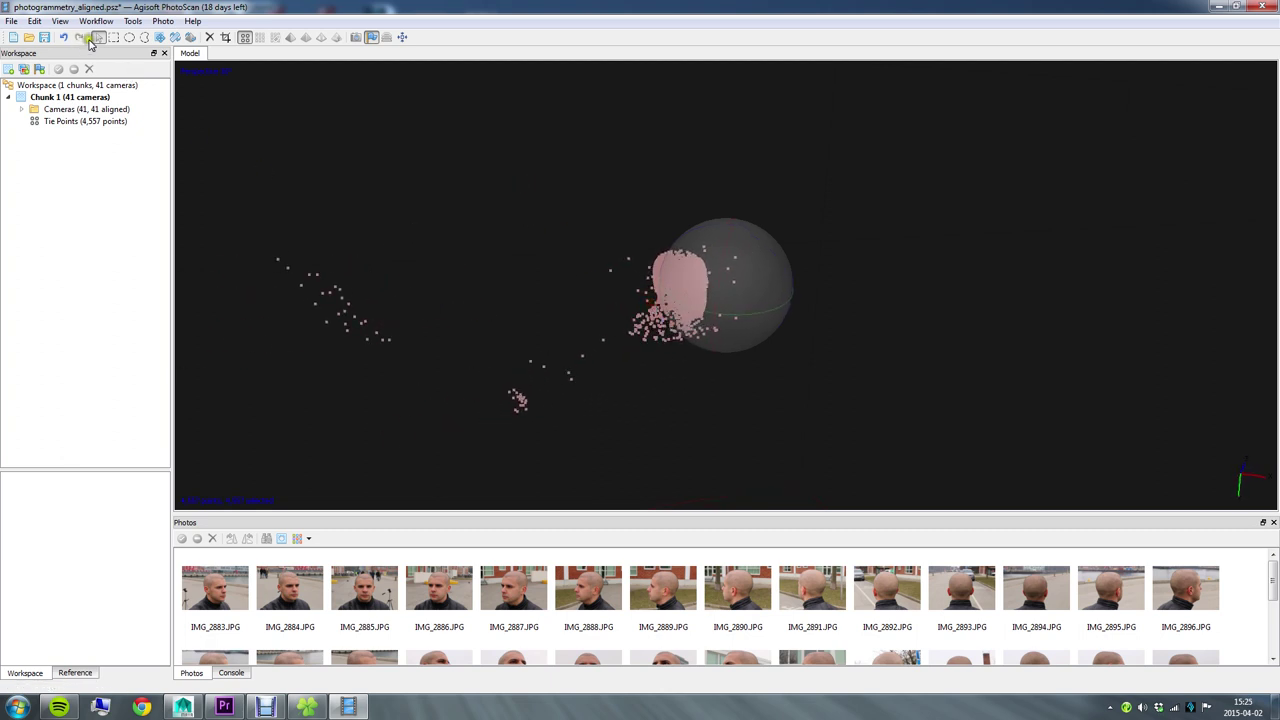
click(144, 37)
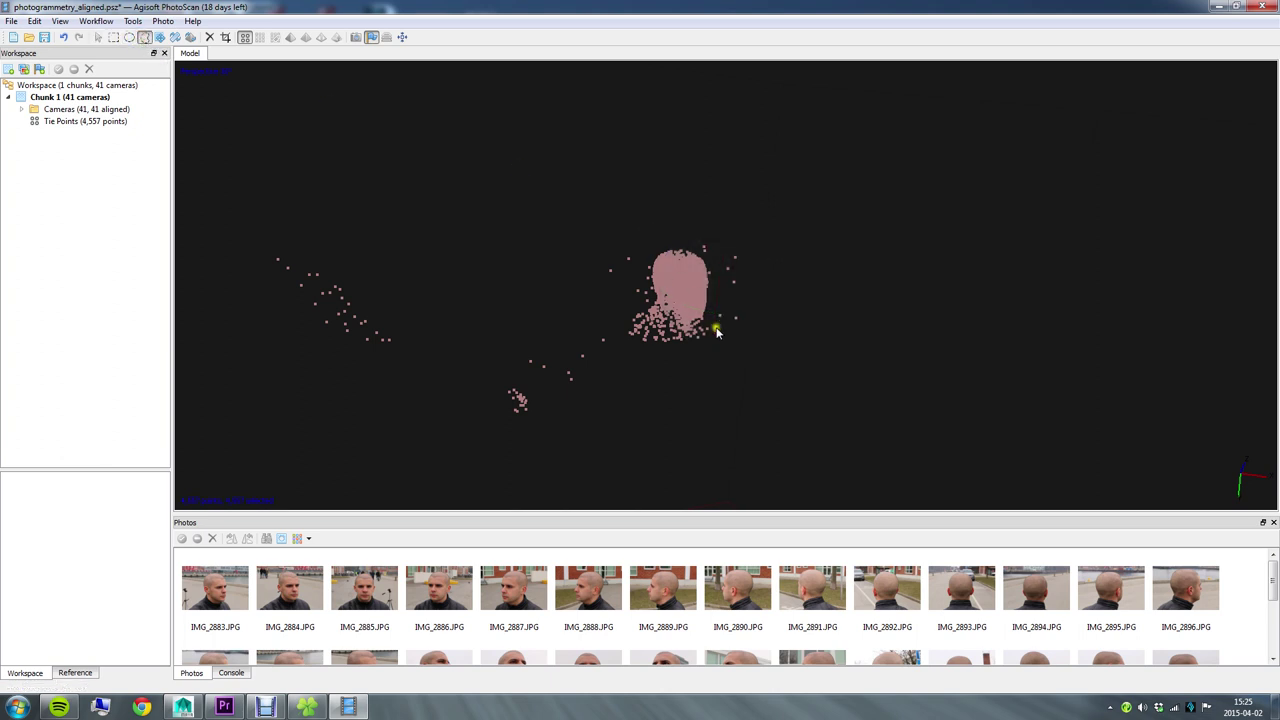
mouse_move(268, 241)
mouse_down()
mouse_move(476, 254)
mouse_move(538, 285)
mouse_move(633, 235)
mouse_move(634, 265)
mouse_move(613, 294)
mouse_move(609, 392)
mouse_move(569, 429)
mouse_move(448, 416)
mouse_move(304, 348)
mouse_move(250, 299)
mouse_move(282, 260)
mouse_up()
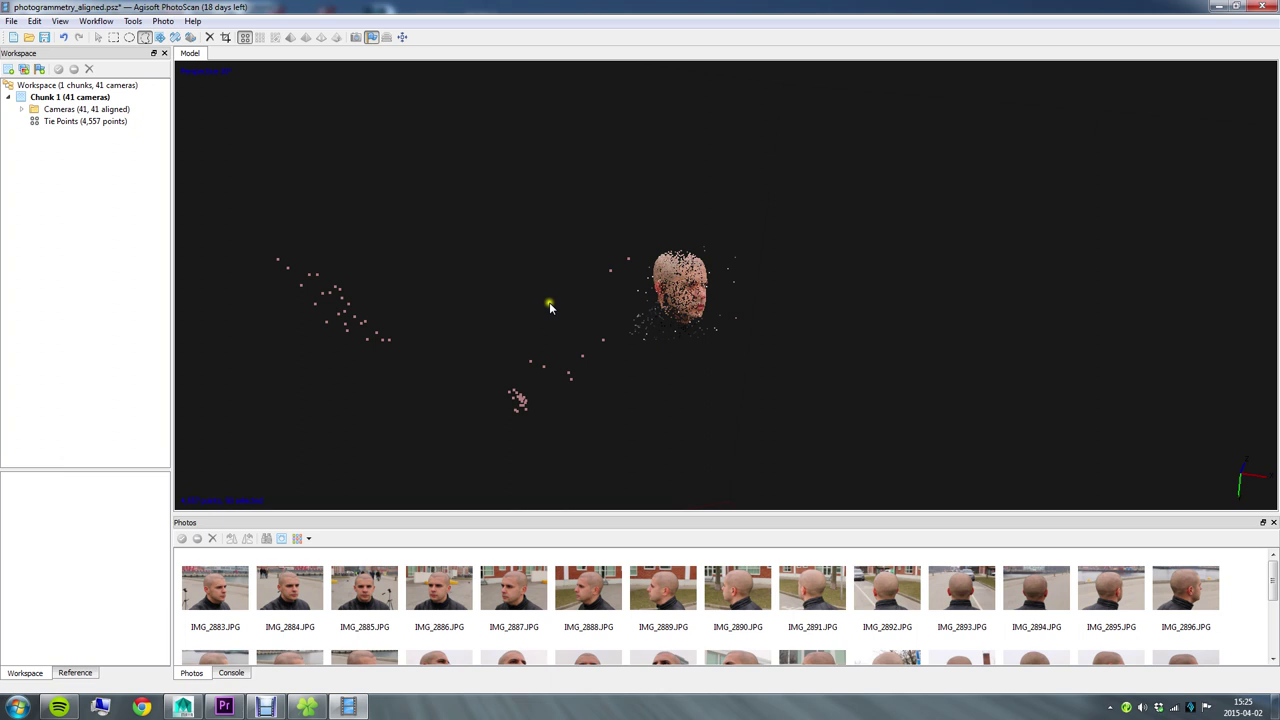
scroll(697, 298, up, 5)
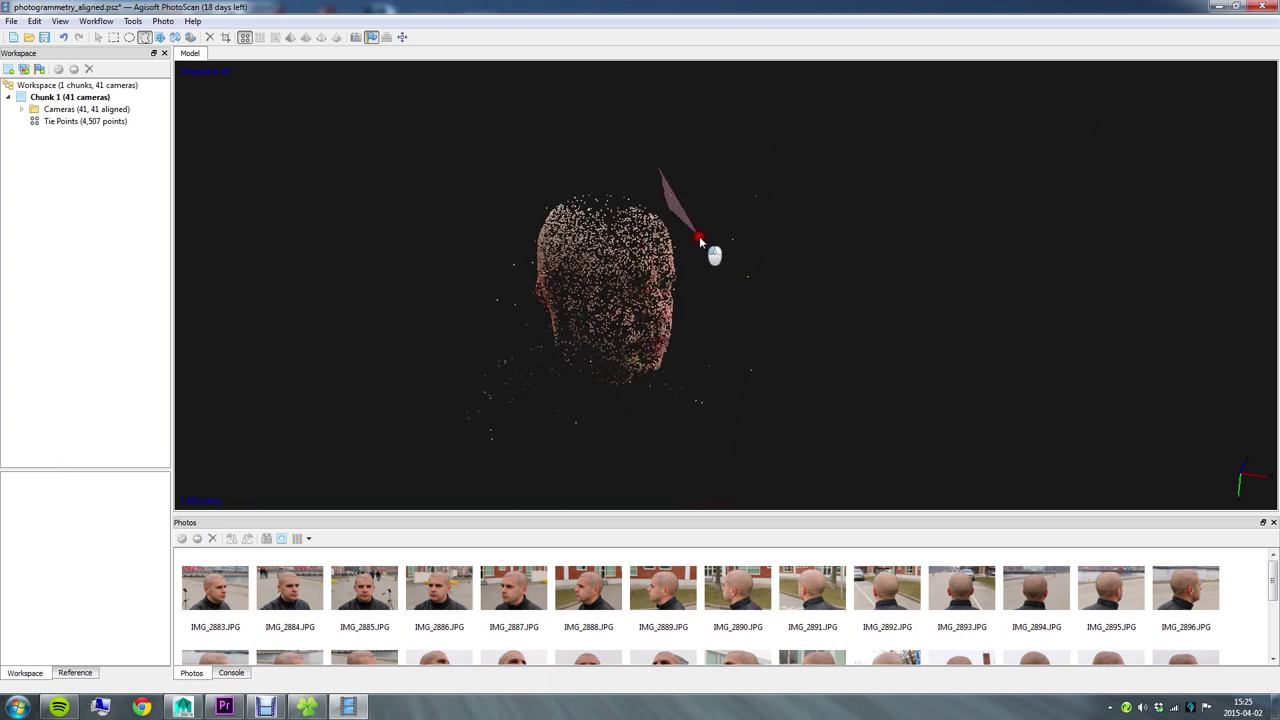
mouse_move(699, 236)
mouse_down()
mouse_move(690, 393)
mouse_move(707, 419)
mouse_move(786, 357)
mouse_move(762, 234)
mouse_move(785, 190)
mouse_move(757, 166)
mouse_up()
key(Delete)
click(132, 21)
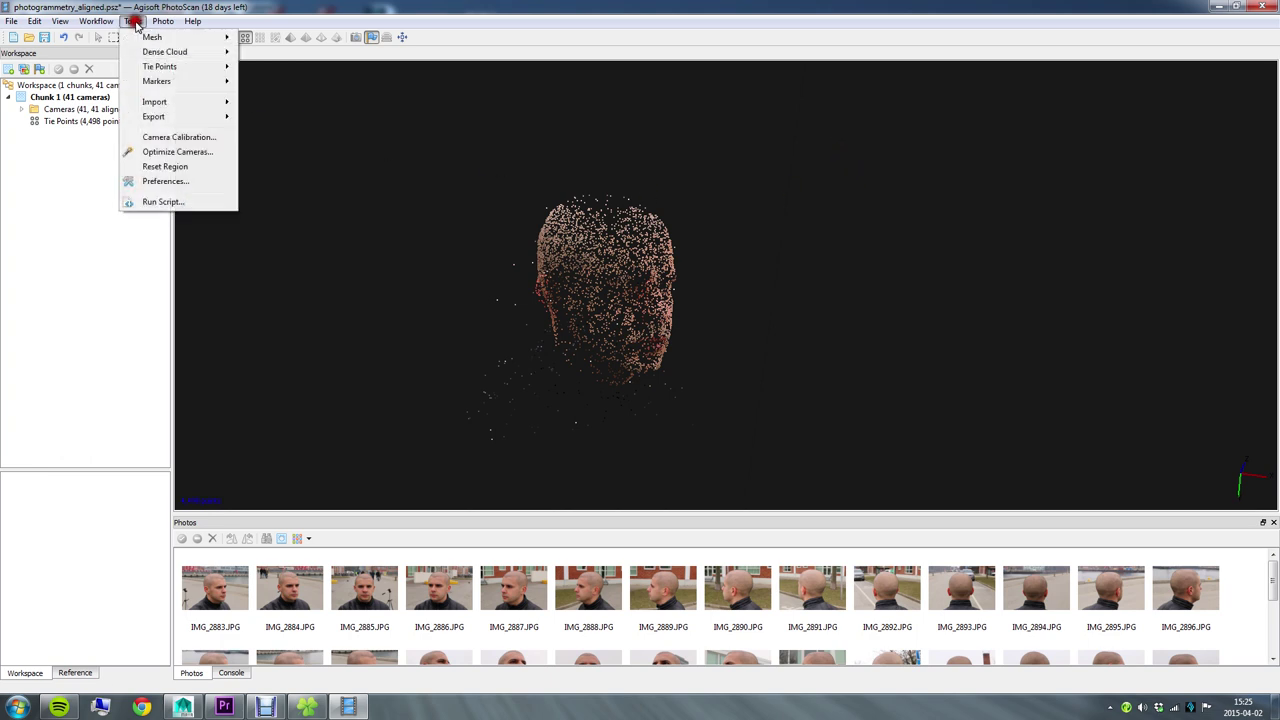
click(164, 181)
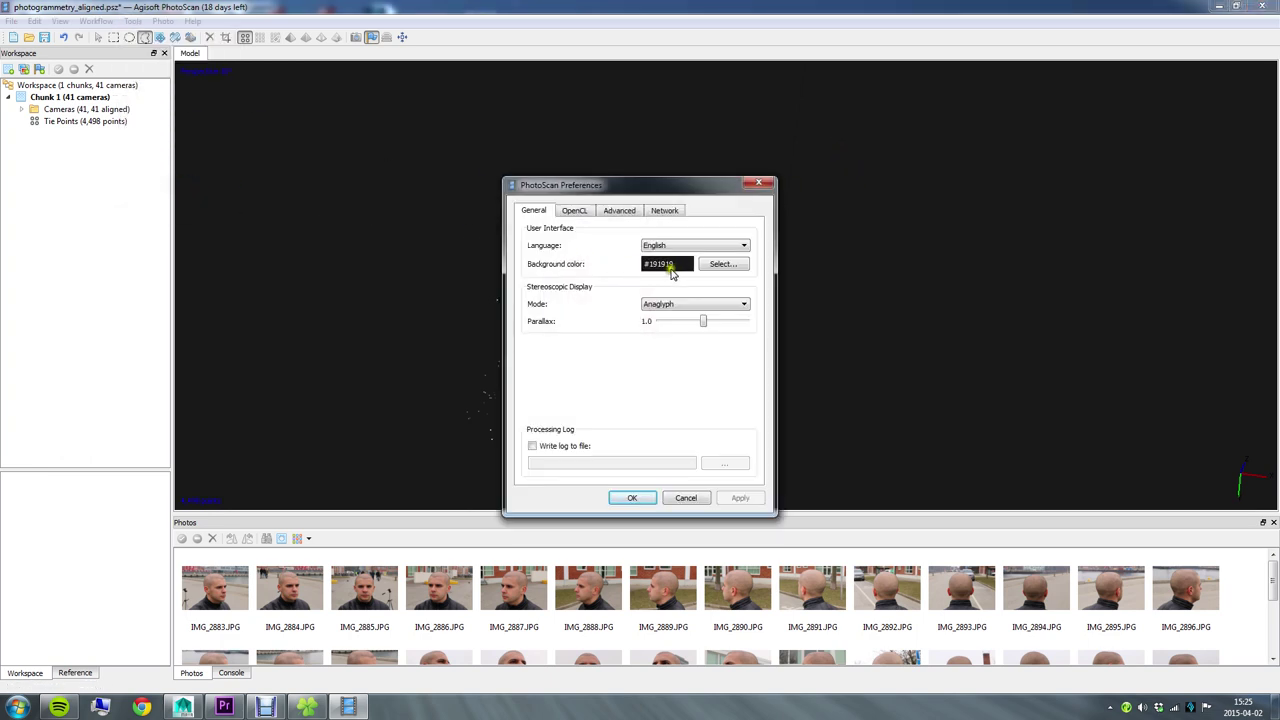
click(632, 497)
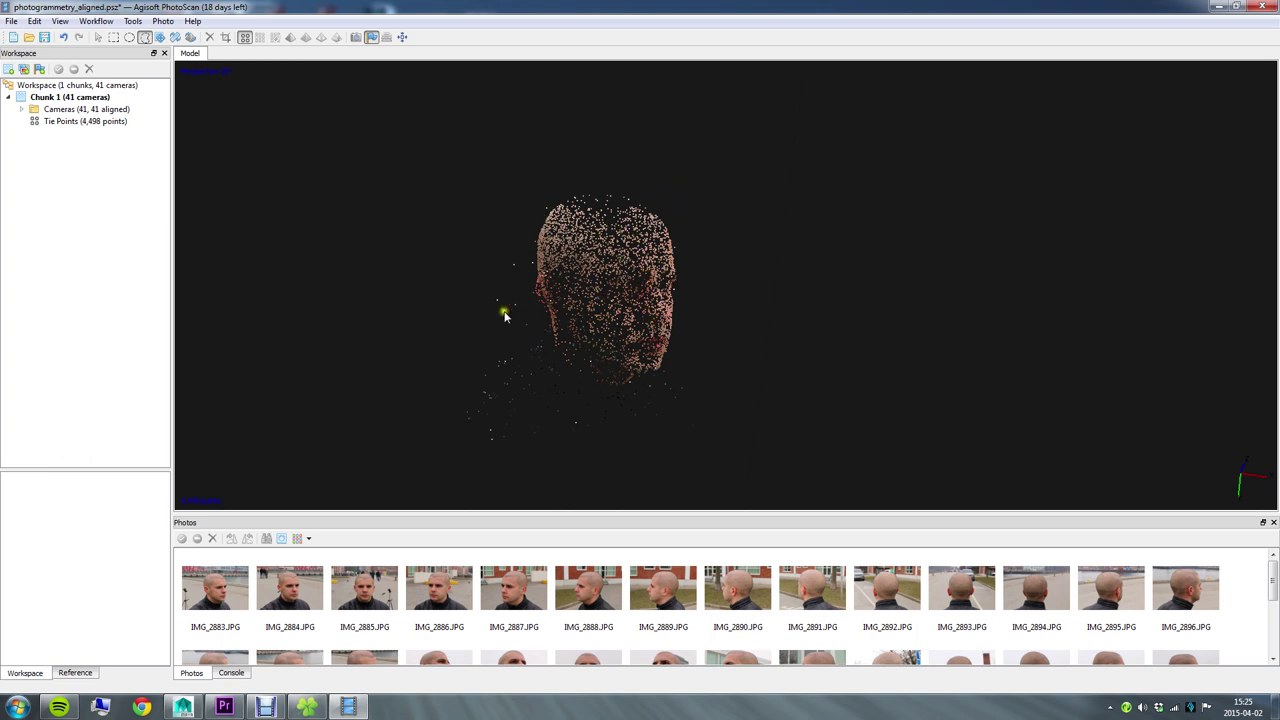
Step: Orbit to a side view and delete stray points beside the head and near the chin
click(98, 37)
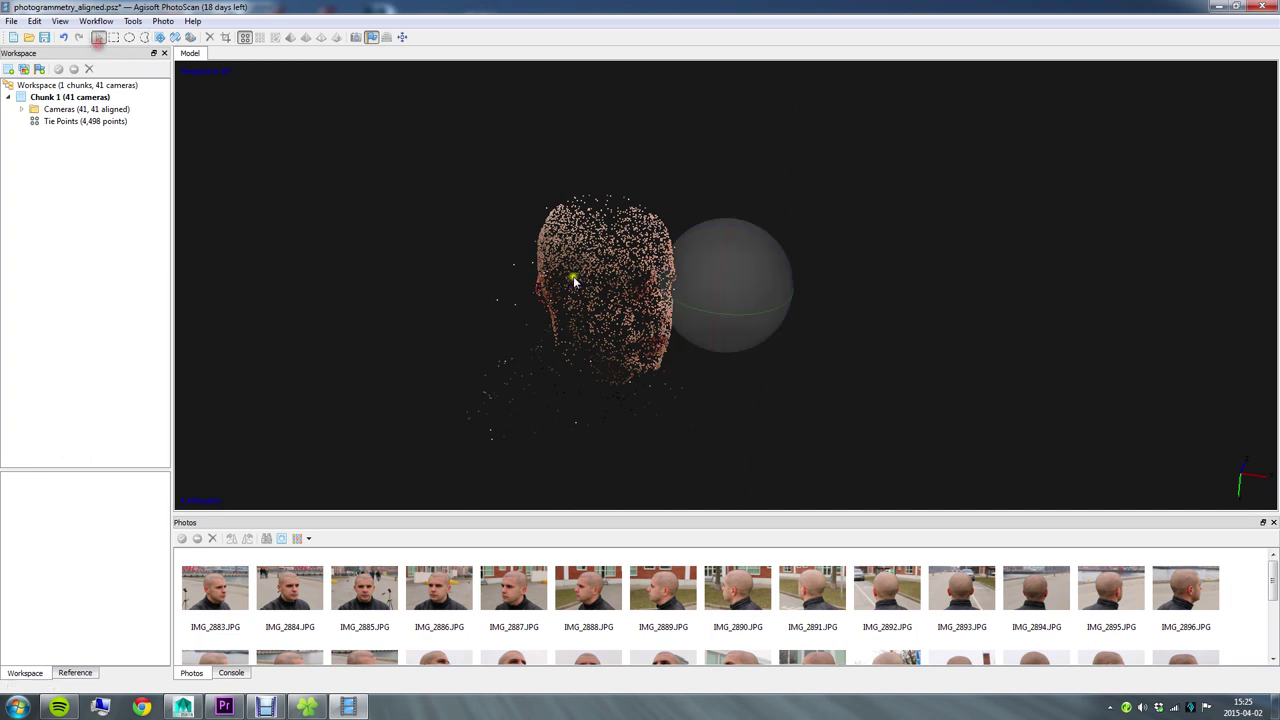
drag(586, 286, 621, 268)
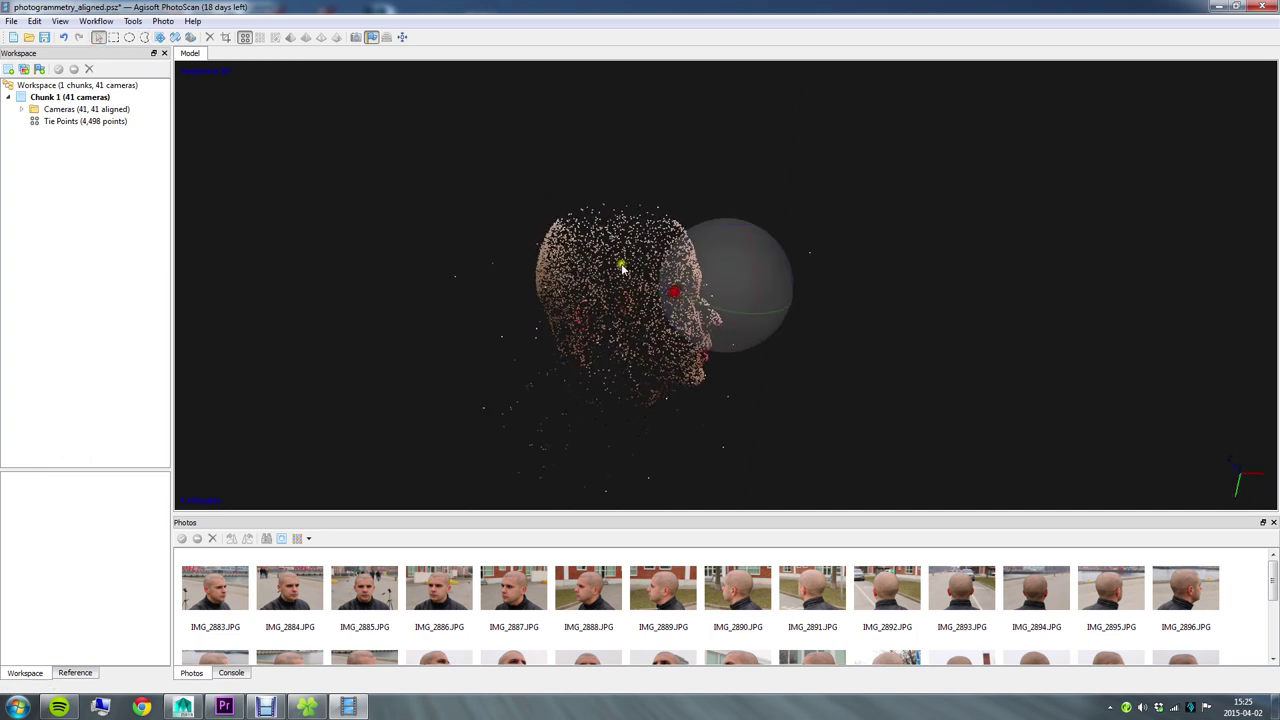
click(145, 37)
drag(818, 228, 826, 266)
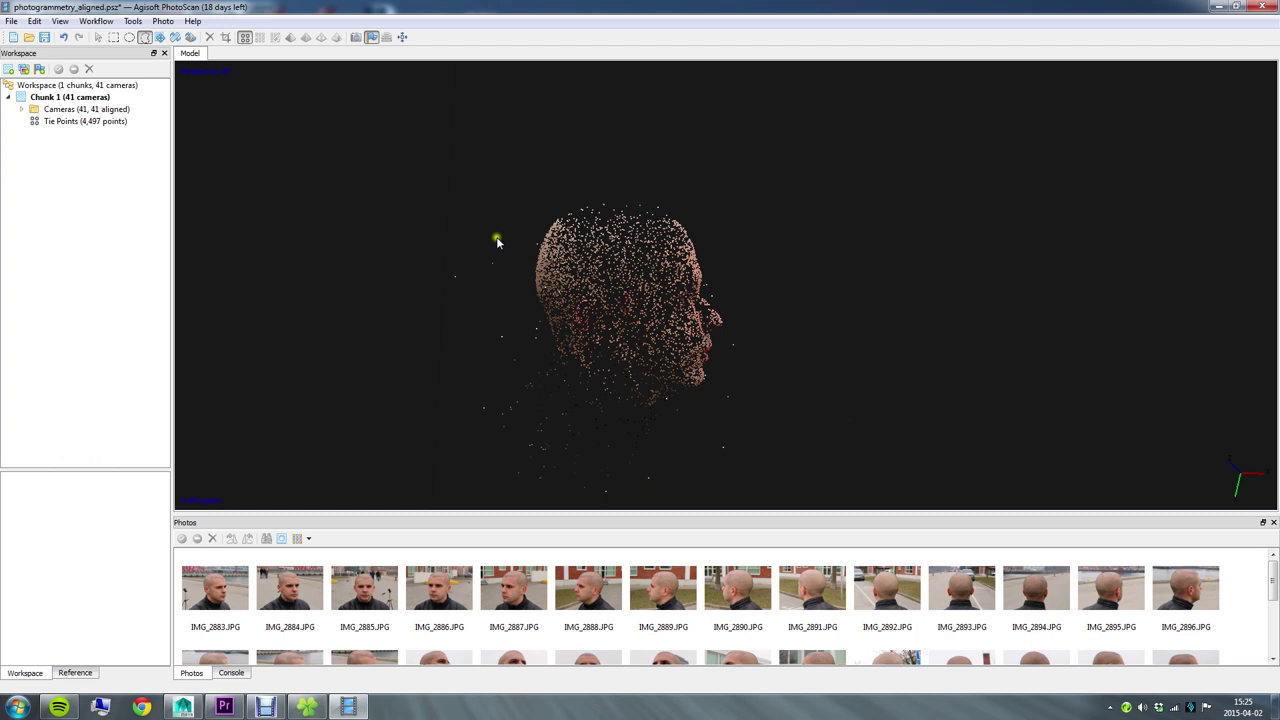
mouse_move(499, 243)
mouse_down()
mouse_move(525, 370)
mouse_move(463, 289)
mouse_up()
click(98, 37)
drag(429, 240, 663, 303)
click(145, 37)
mouse_move(806, 322)
mouse_down()
mouse_move(774, 362)
mouse_move(813, 443)
mouse_move(860, 349)
mouse_up()
key(Delete)
Step: Lasso and delete the stray clusters below the chin and face
key(Delete)
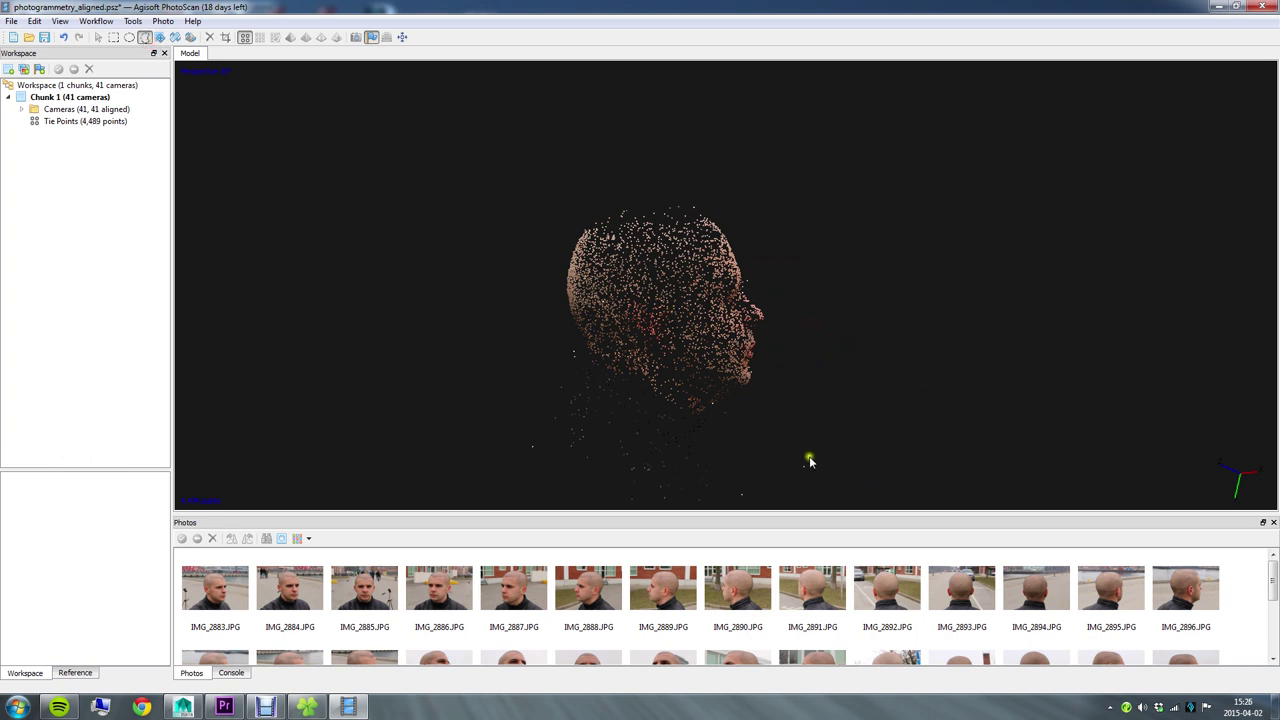
mouse_move(806, 452)
mouse_down()
mouse_move(846, 480)
mouse_move(810, 458)
mouse_up()
key(Delete)
mouse_move(742, 490)
mouse_down()
mouse_move(755, 508)
mouse_move(742, 492)
mouse_up()
key(Delete)
drag(726, 403, 718, 417)
key(Delete)
Step: Turn the head to face forward and delete stray points beside the face
click(98, 37)
drag(495, 330, 698, 295)
click(145, 37)
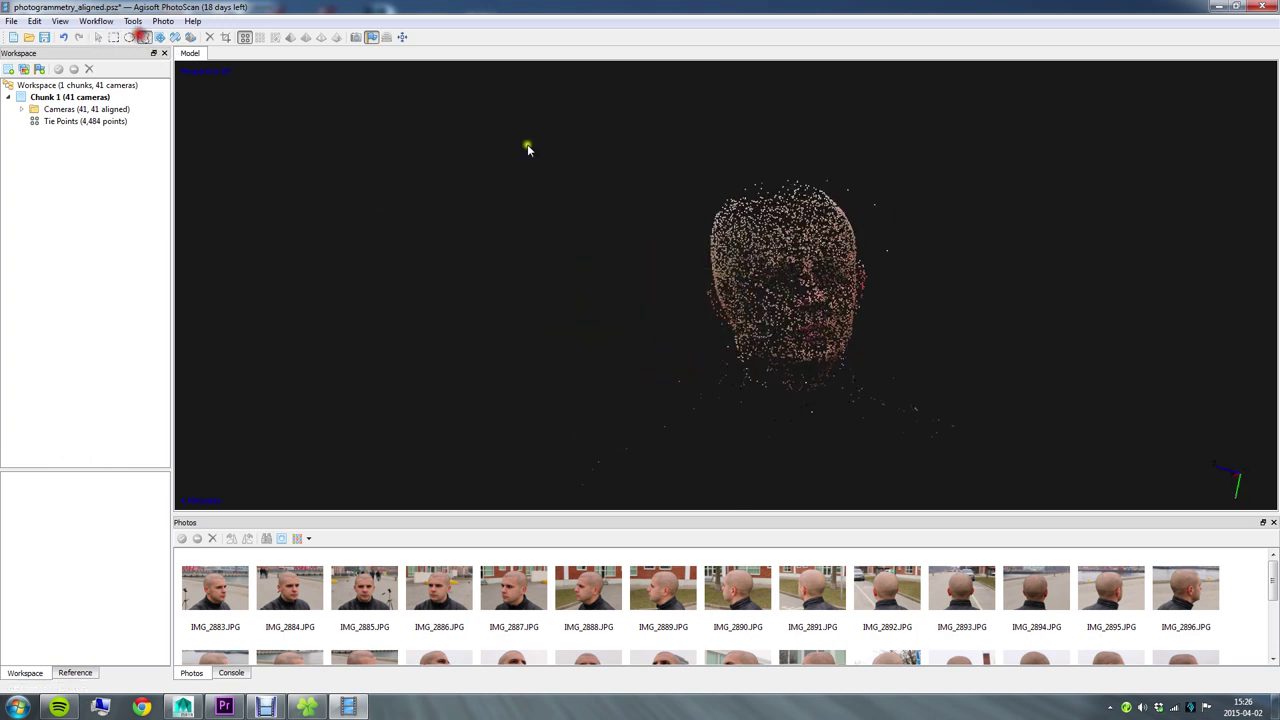
mouse_move(822, 170)
mouse_down()
mouse_move(894, 262)
mouse_move(897, 210)
mouse_up()
key(Delete)
click(98, 37)
drag(565, 345, 700, 250)
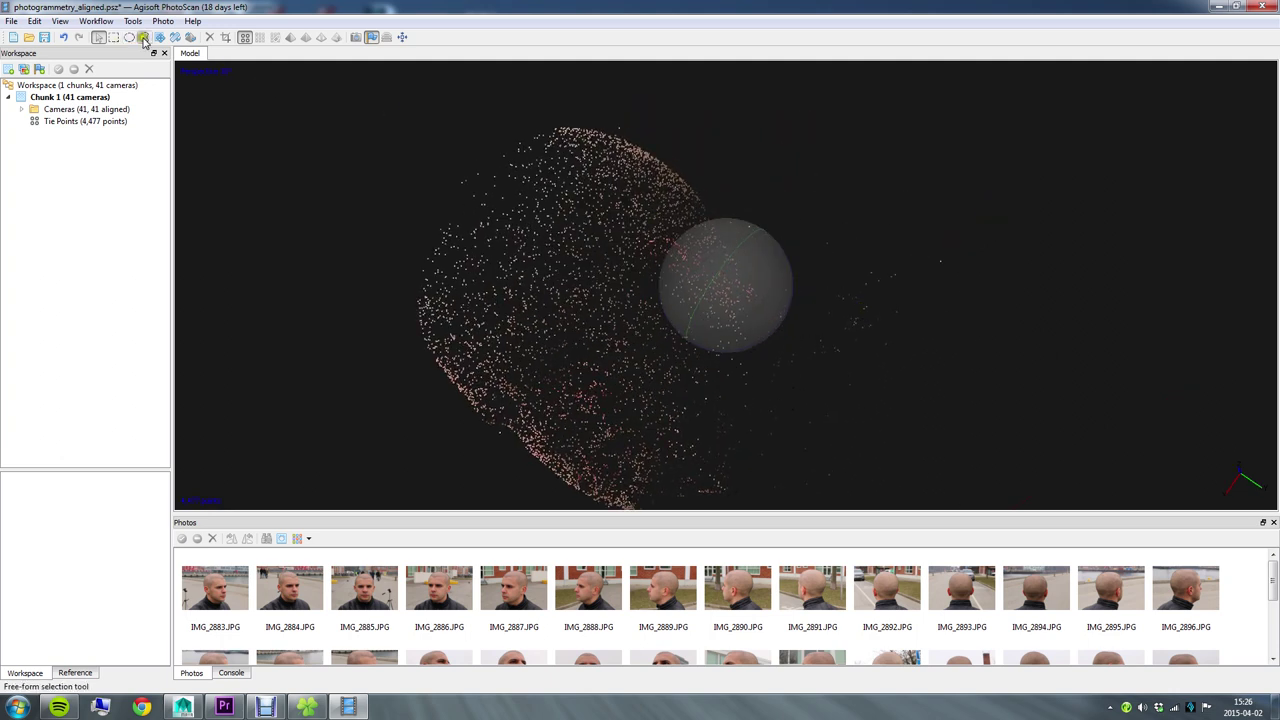
Step: Delete stray points at the top of the cloud and around the head
click(144, 37)
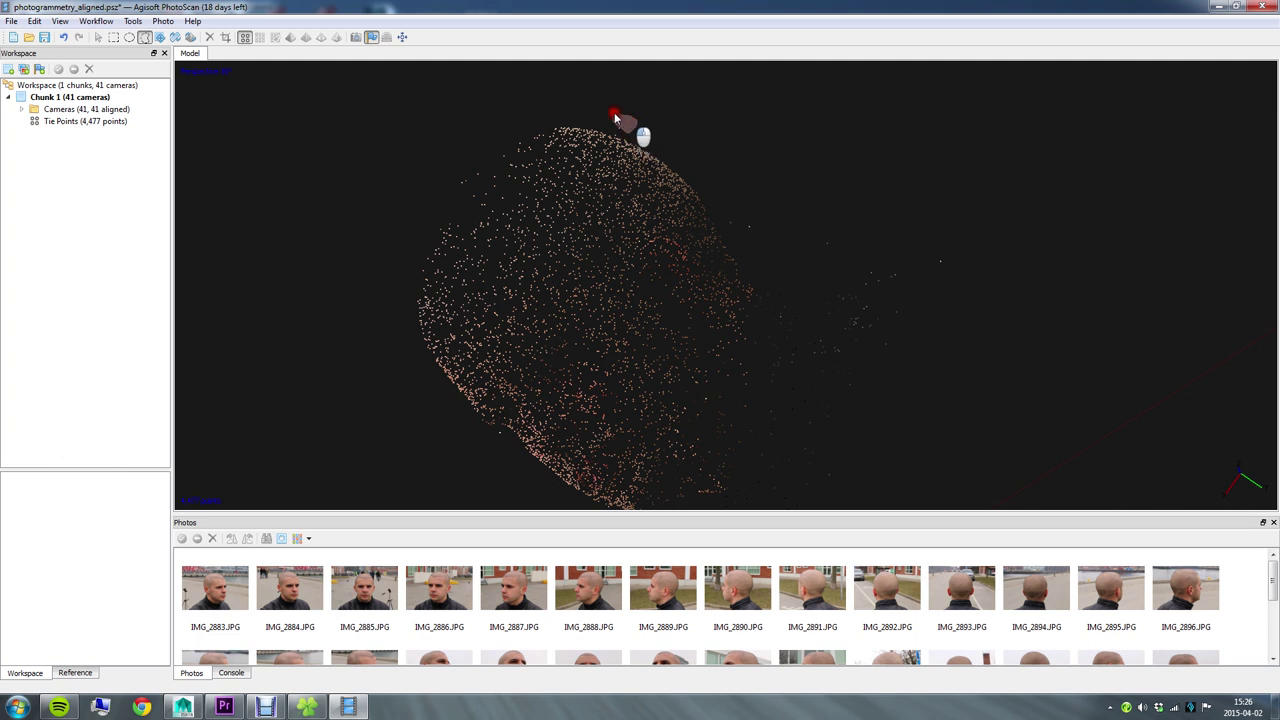
key(Delete)
mouse_move(768, 232)
mouse_down()
mouse_move(883, 267)
mouse_move(913, 241)
mouse_move(982, 274)
mouse_up()
key(Delete)
key(Delete)
click(98, 37)
mouse_move(480, 176)
mouse_down()
mouse_move(669, 177)
mouse_move(606, 269)
mouse_move(660, 263)
mouse_up()
click(144, 37)
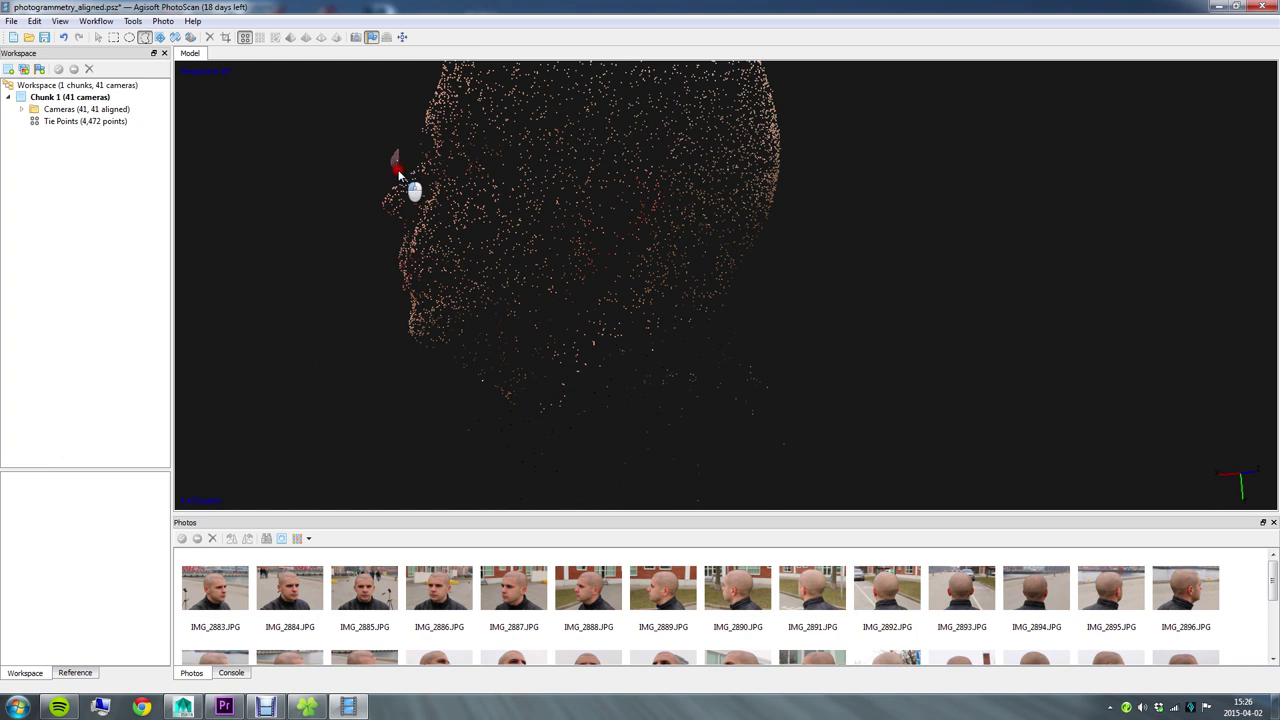
key(Delete)
scroll(477, 280, down, 5)
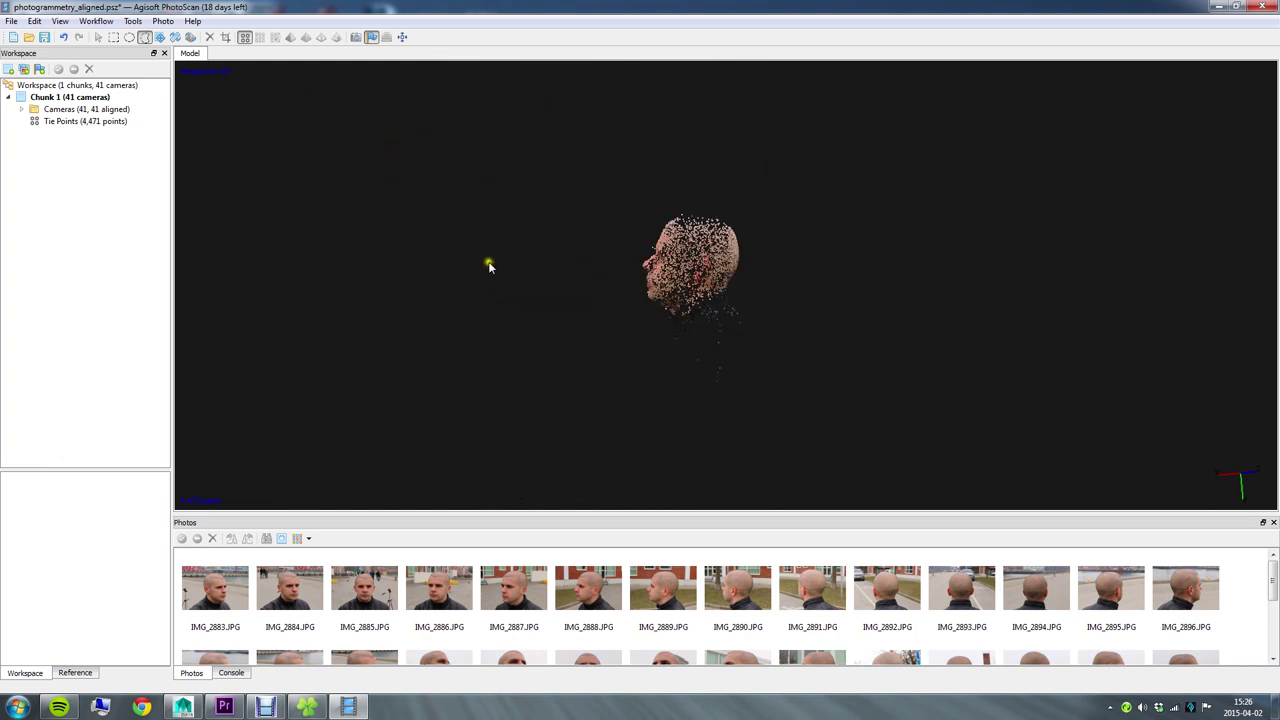
Step: Orbit the head toward the viewer and delete a remaining stray point near it
click(98, 37)
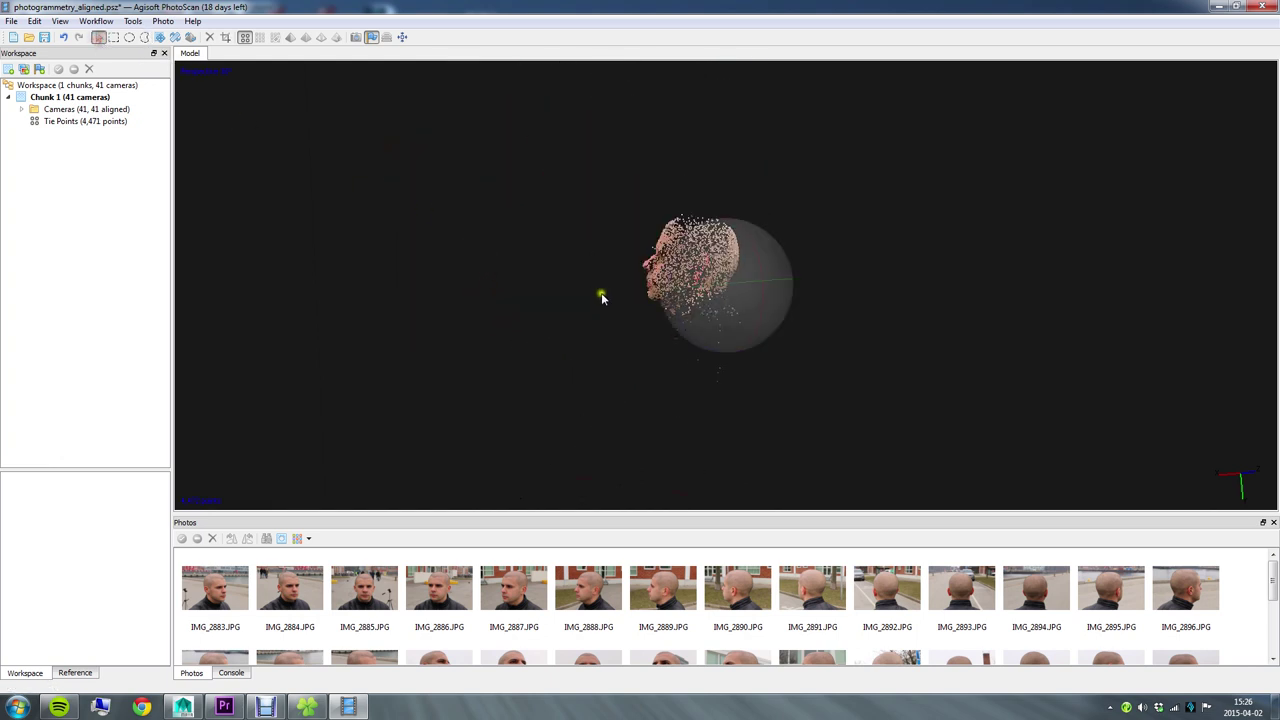
drag(601, 292, 760, 296)
scroll(740, 260, up, 5)
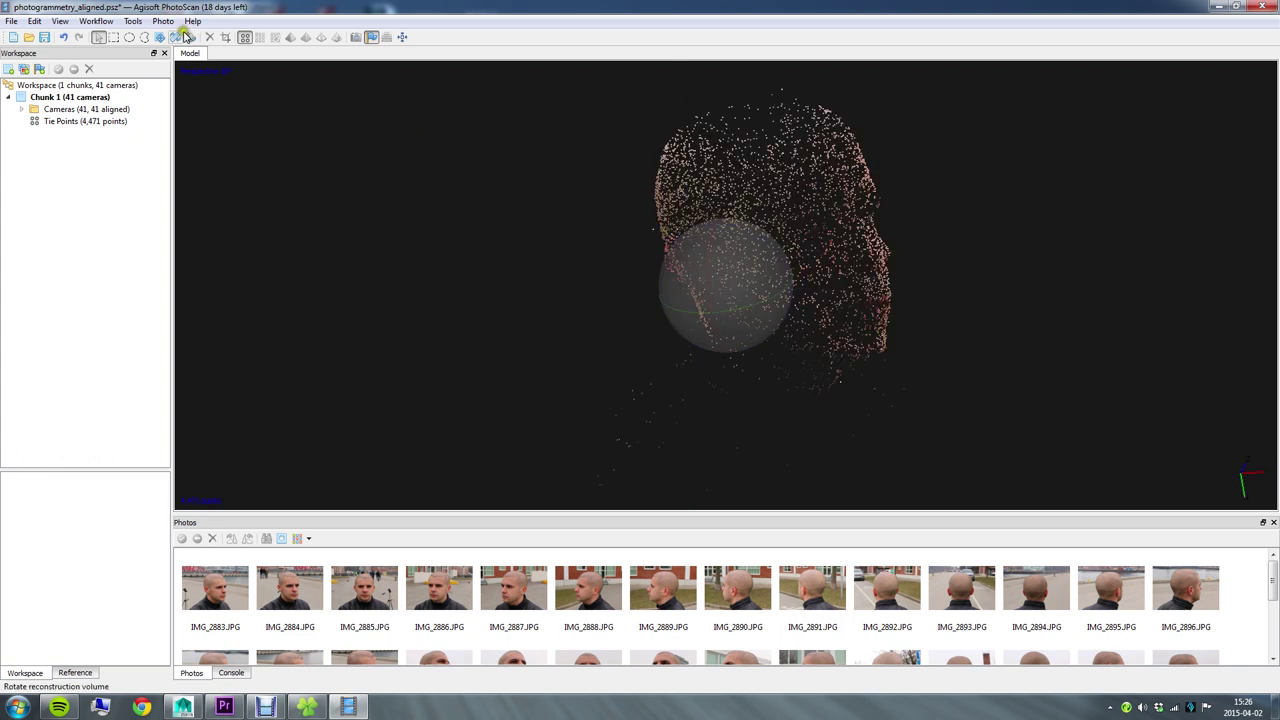
click(145, 37)
drag(653, 223, 662, 248)
key(Delete)
Step: Turn the head left, delete stray points around the eye and nose, then open the Workflow menu
click(99, 38)
mouse_move(945, 226)
mouse_down()
mouse_move(723, 289)
mouse_move(514, 292)
mouse_move(511, 277)
mouse_move(528, 286)
mouse_move(503, 294)
mouse_move(540, 297)
mouse_up()
click(144, 37)
key(Delete)
scroll(742, 297, down, 3)
scroll(742, 297, down, 5)
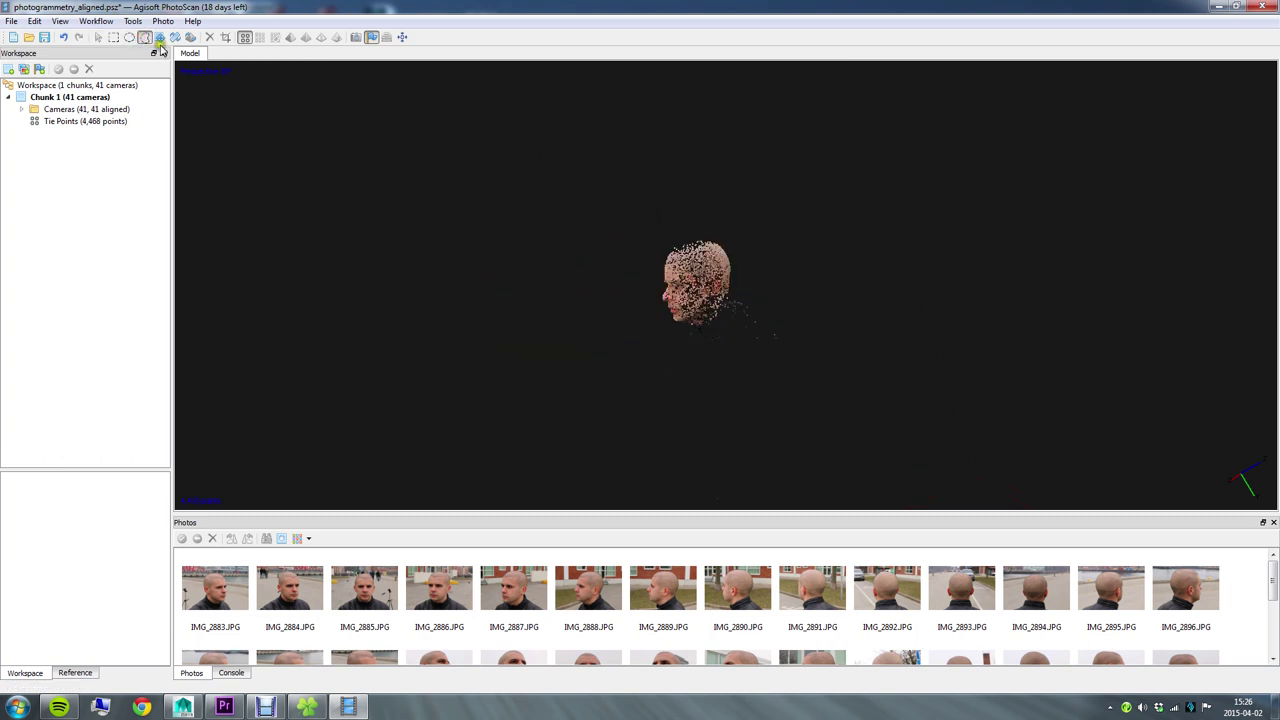
click(94, 37)
drag(780, 266, 824, 268)
click(97, 22)
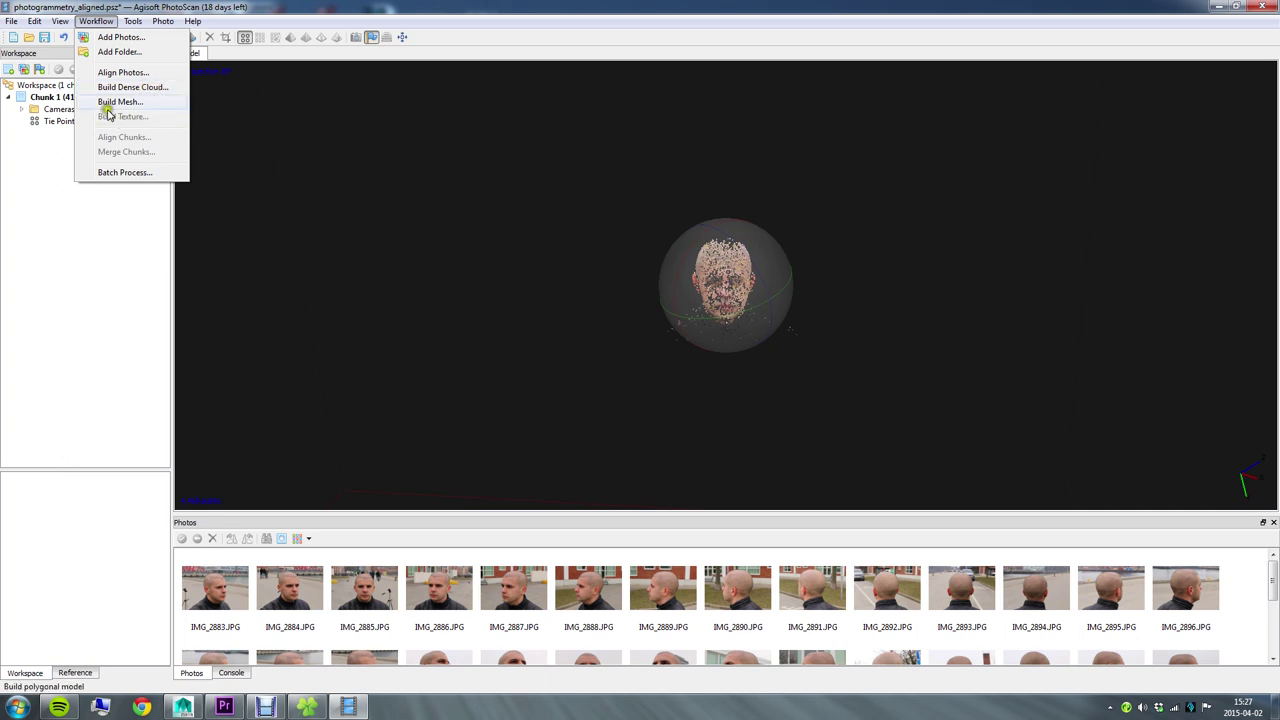
Step: Build the dense cloud with Quality High and Aggressive depth filtering in the advanced options
click(164, 92)
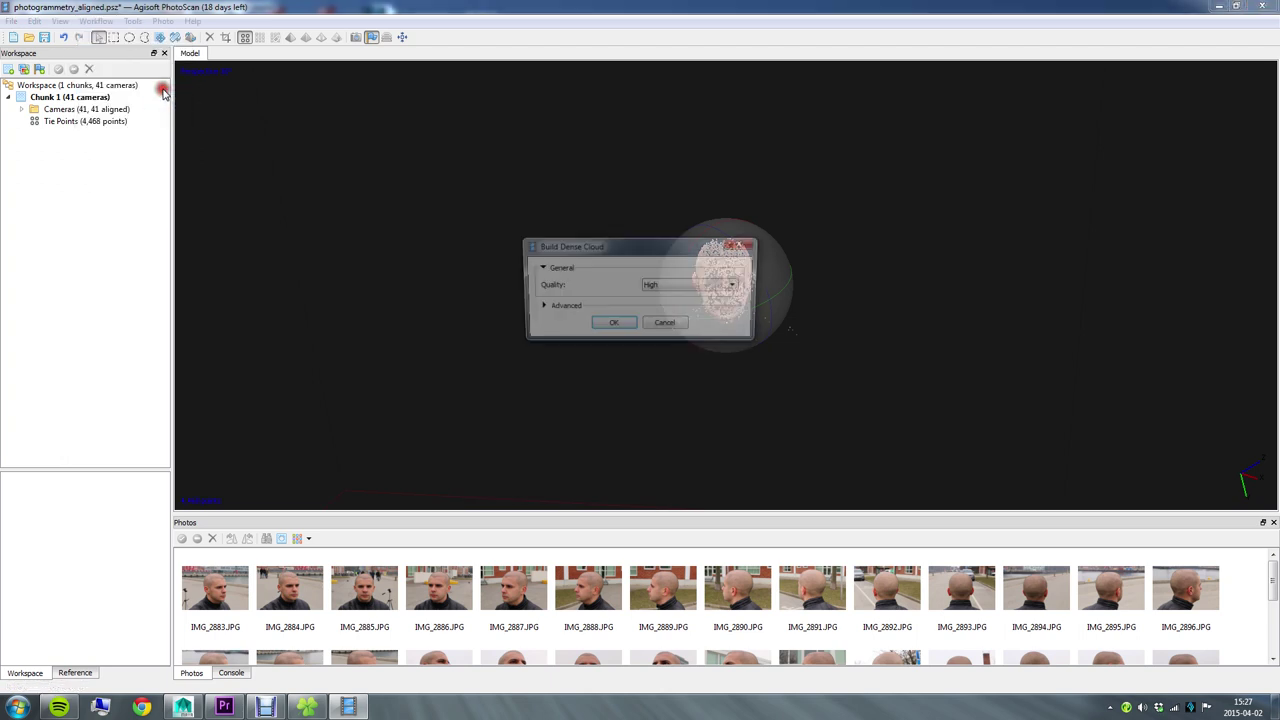
click(717, 287)
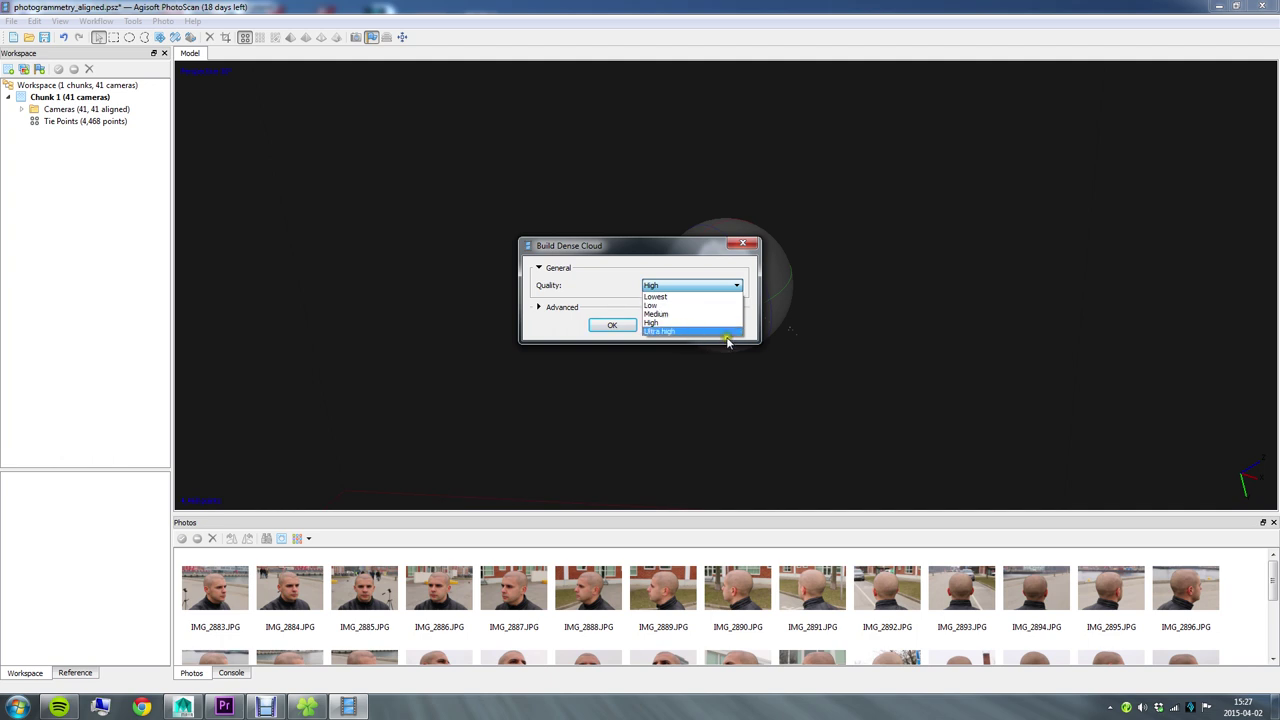
click(665, 324)
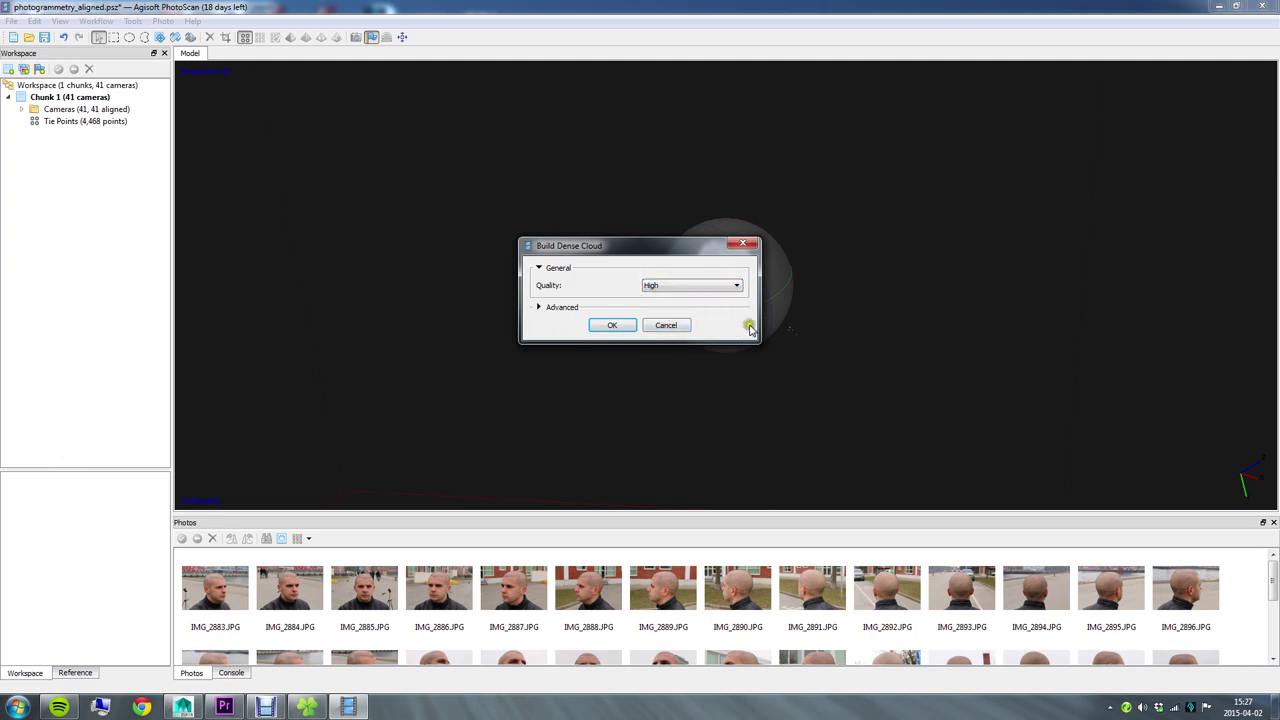
click(560, 307)
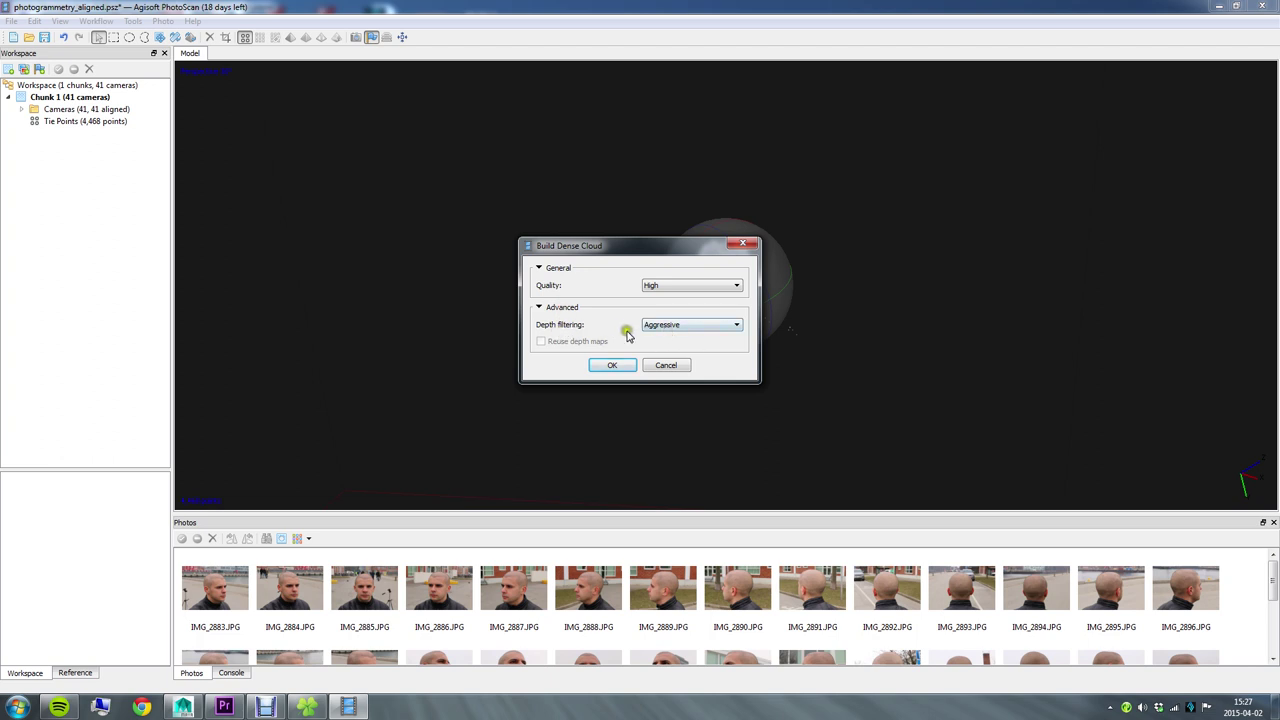
click(716, 328)
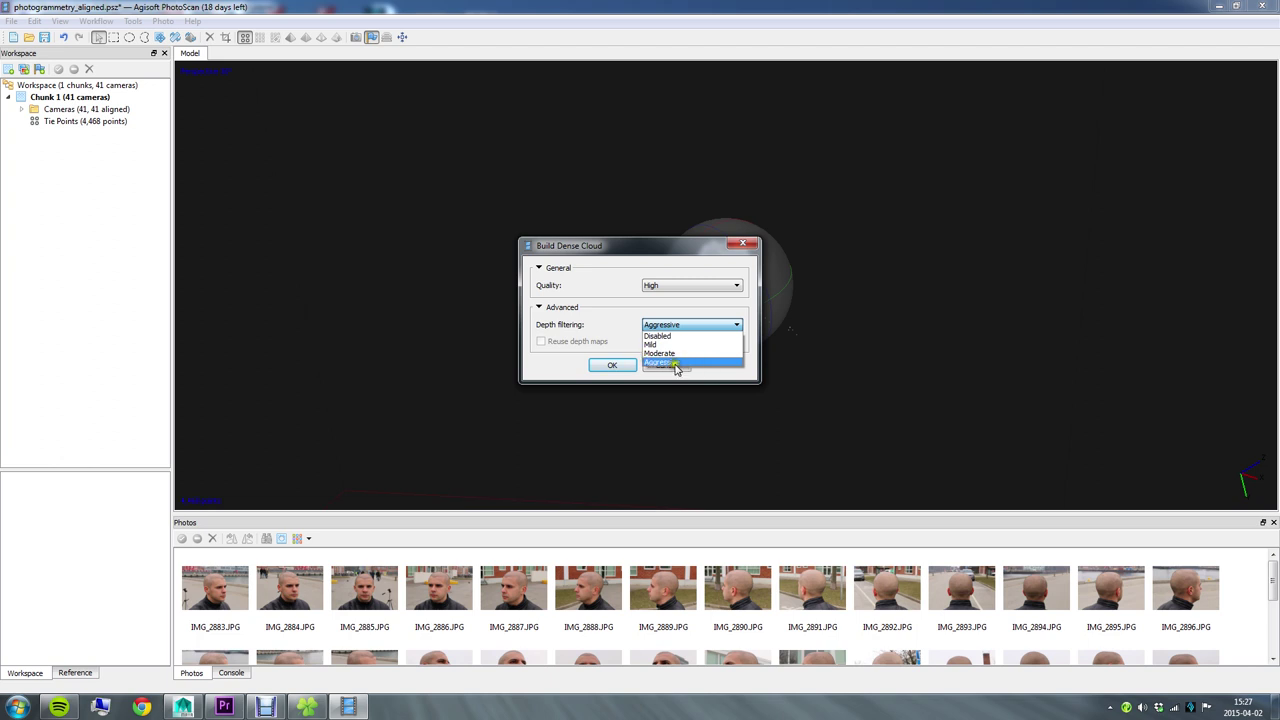
click(628, 252)
drag(628, 252, 522, 255)
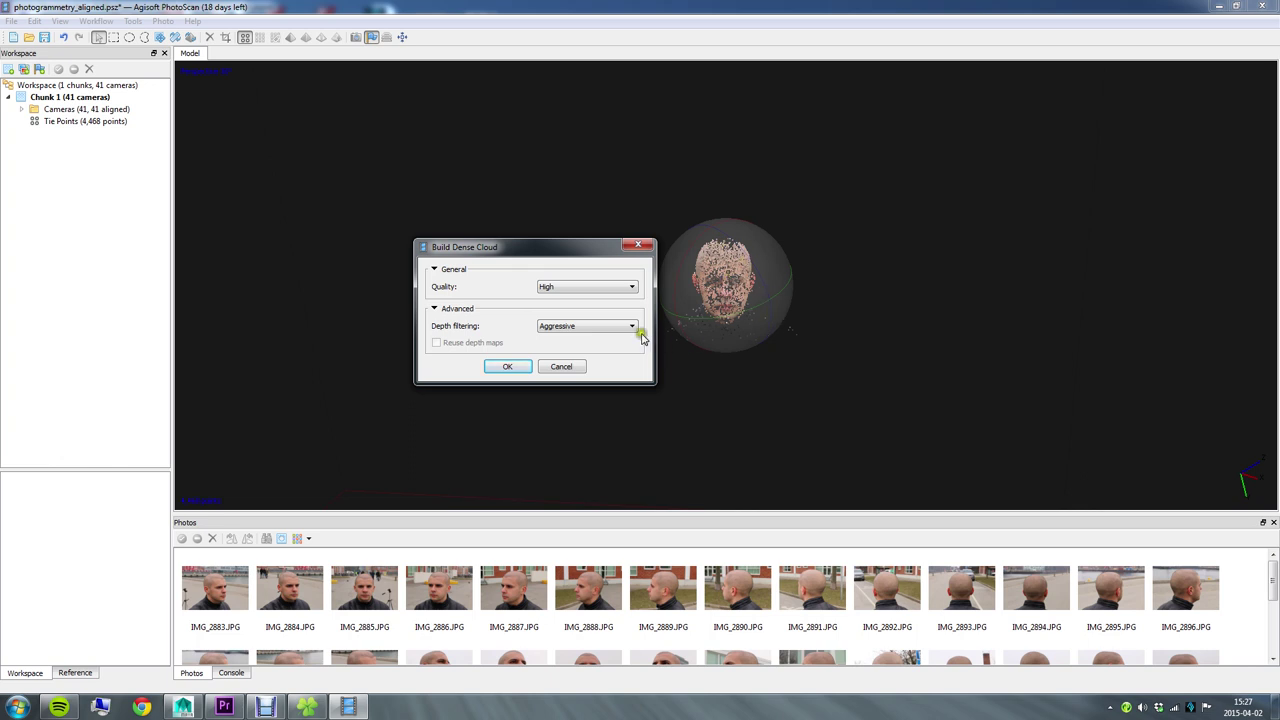
click(600, 330)
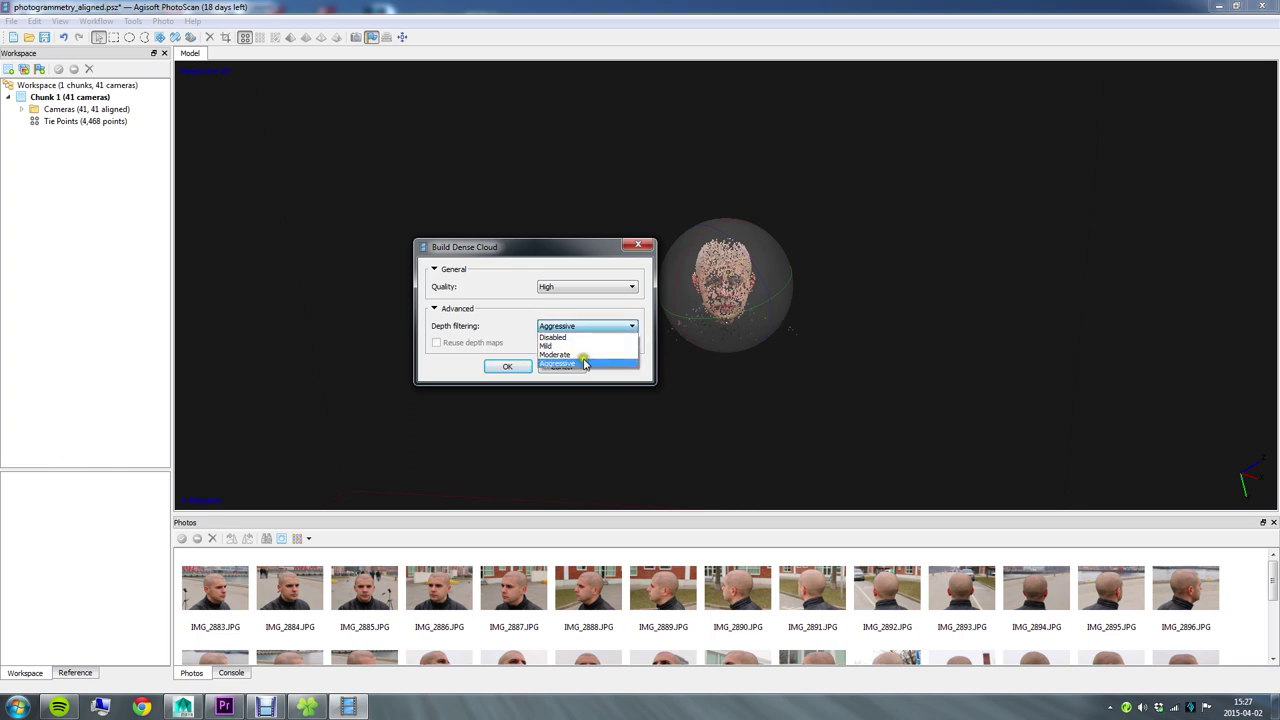
click(582, 366)
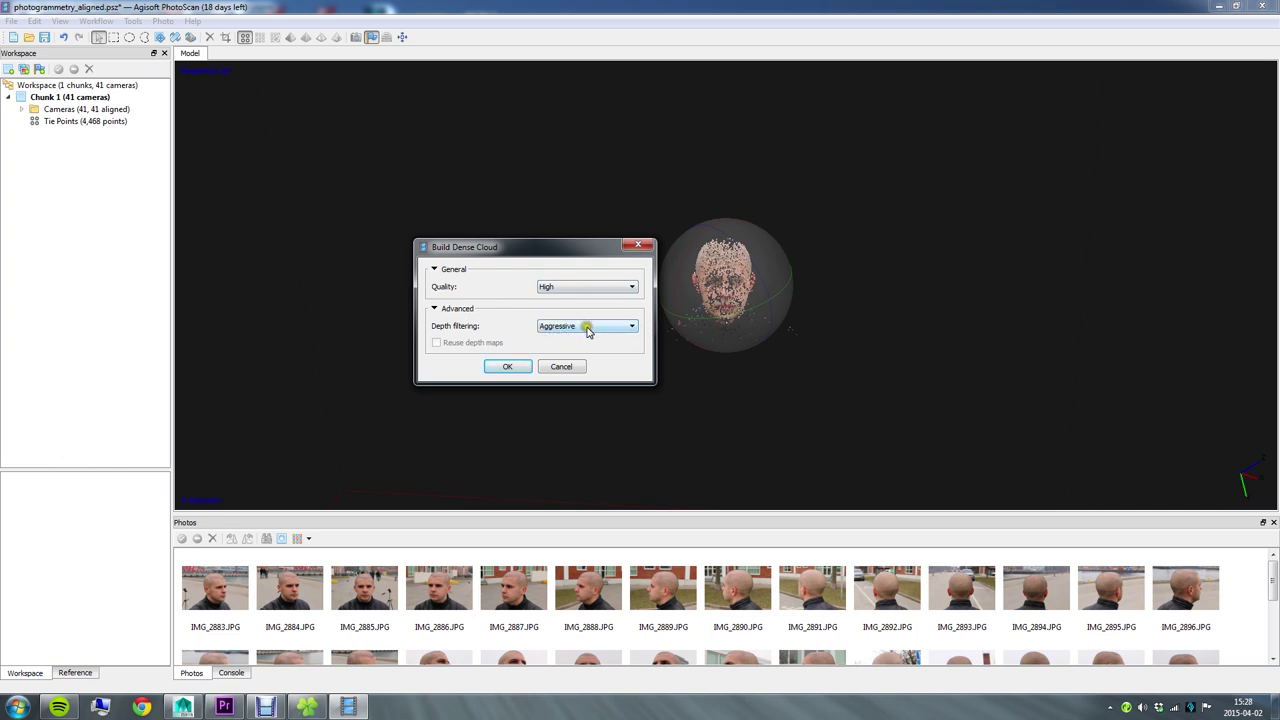
click(509, 366)
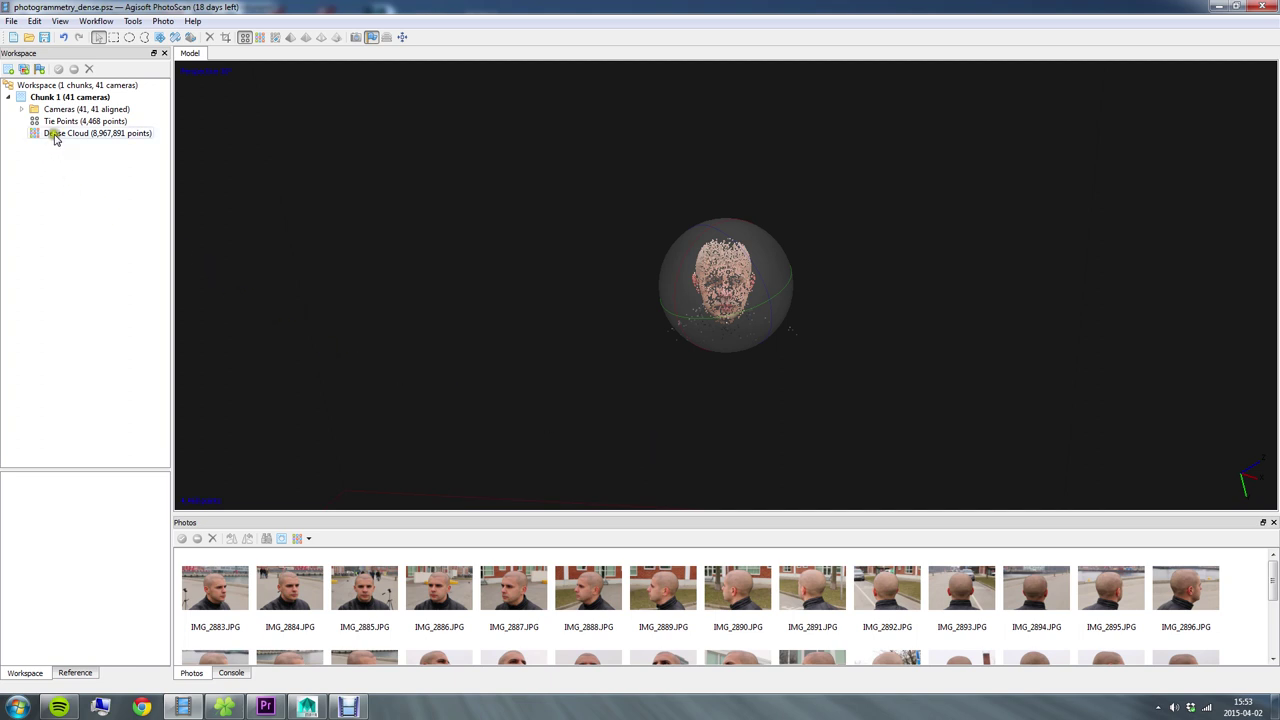
Step: Select Chunk 1's Dense Cloud, display it, and zoom and orbit to inspect the coloured head
click(42, 99)
click(93, 136)
click(259, 38)
scroll(737, 314, up, 10)
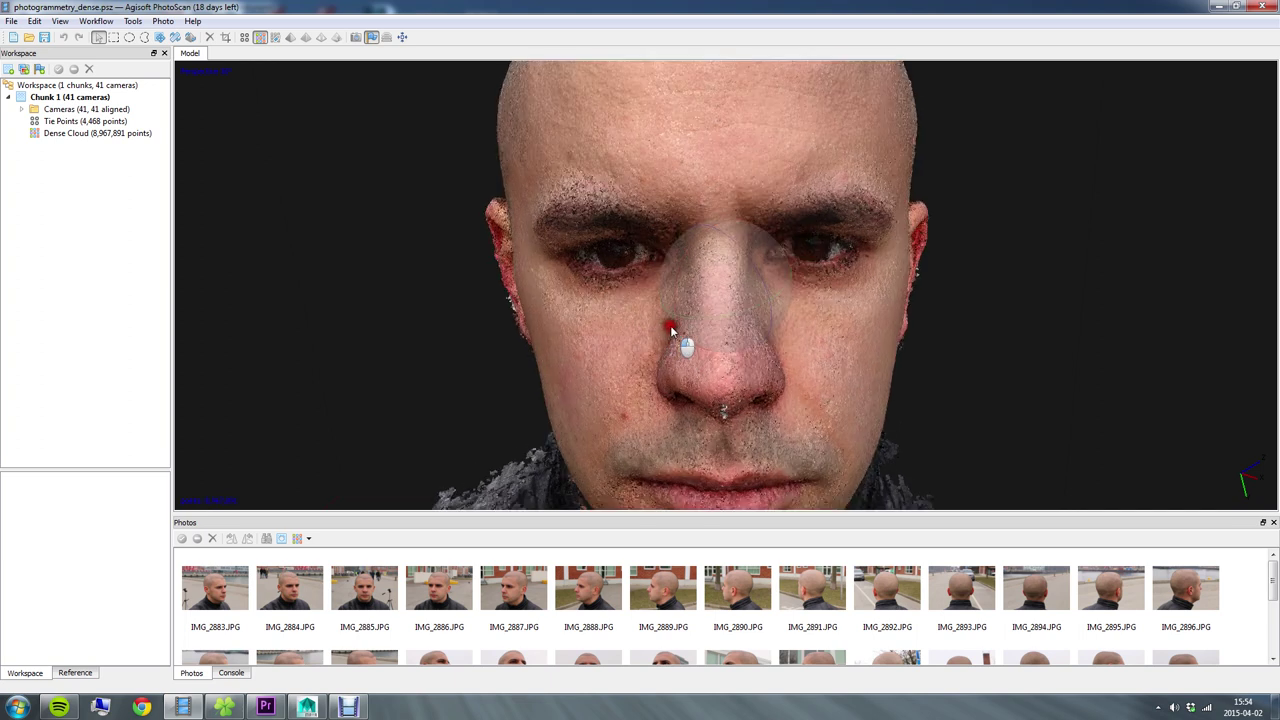
drag(711, 317, 1003, 394)
drag(749, 323, 750, 325)
scroll(748, 323, up, 12)
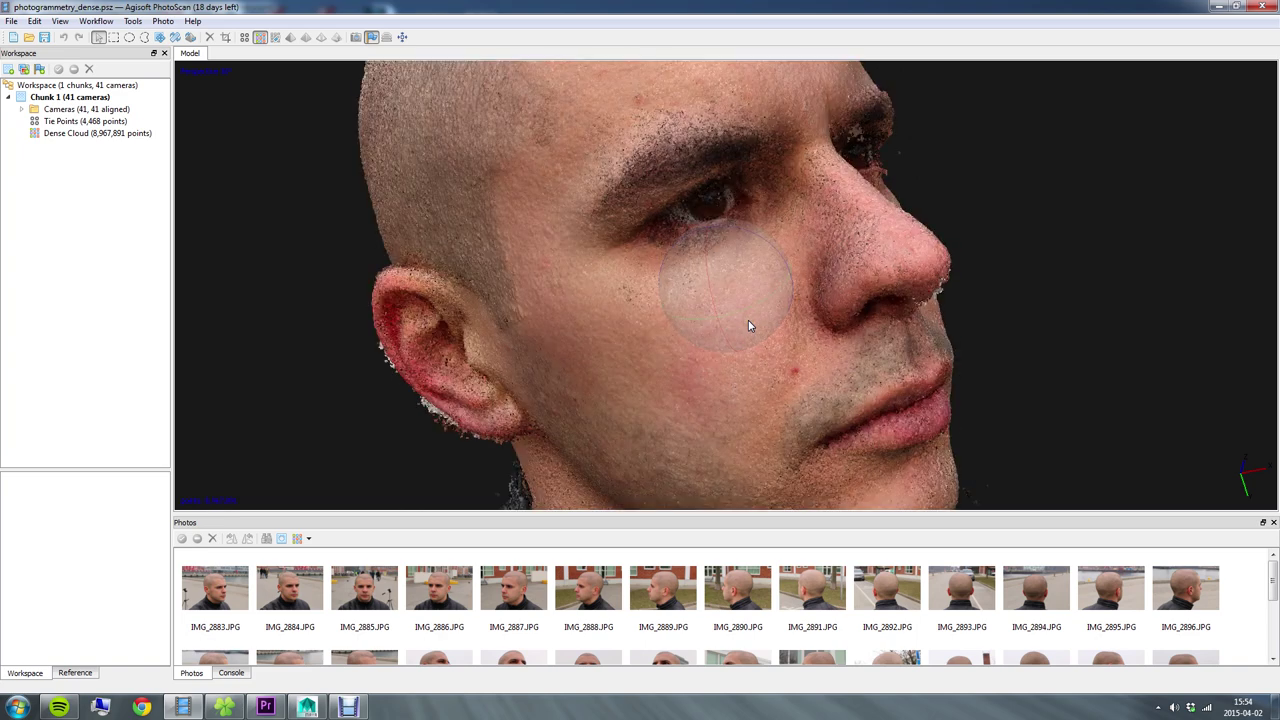
scroll(749, 323, up, 2)
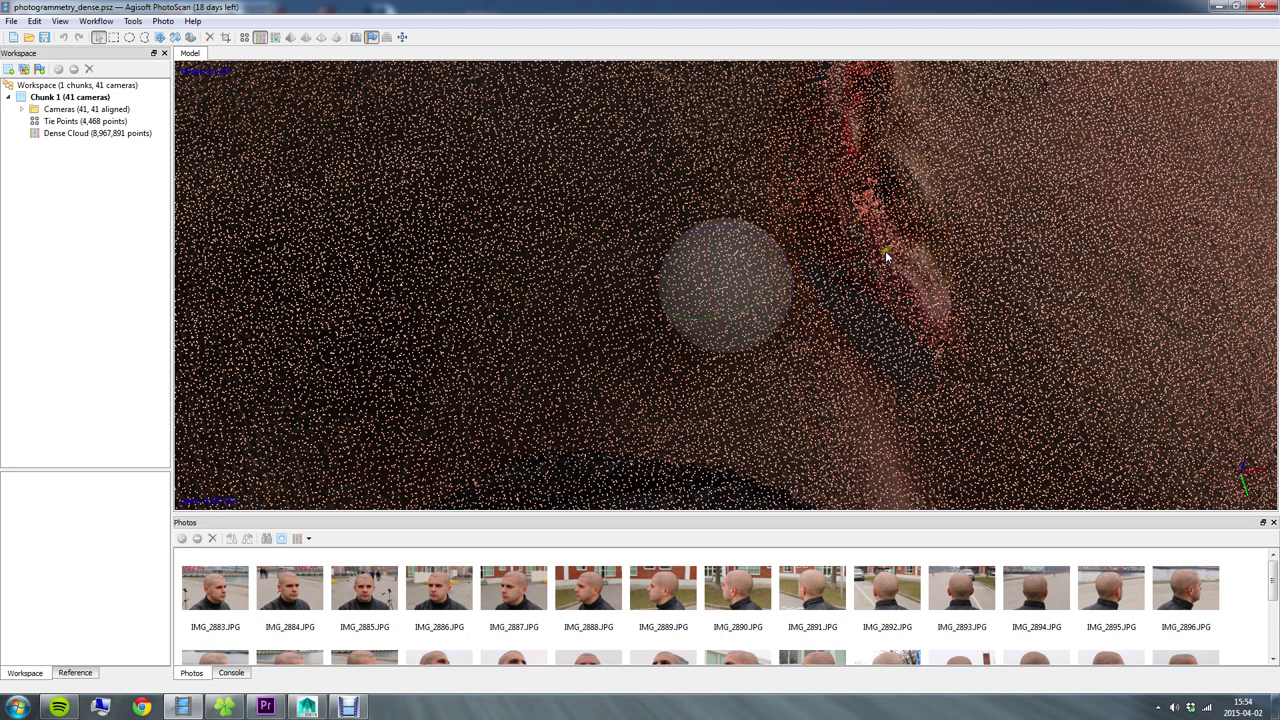
scroll(886, 262, down, 12)
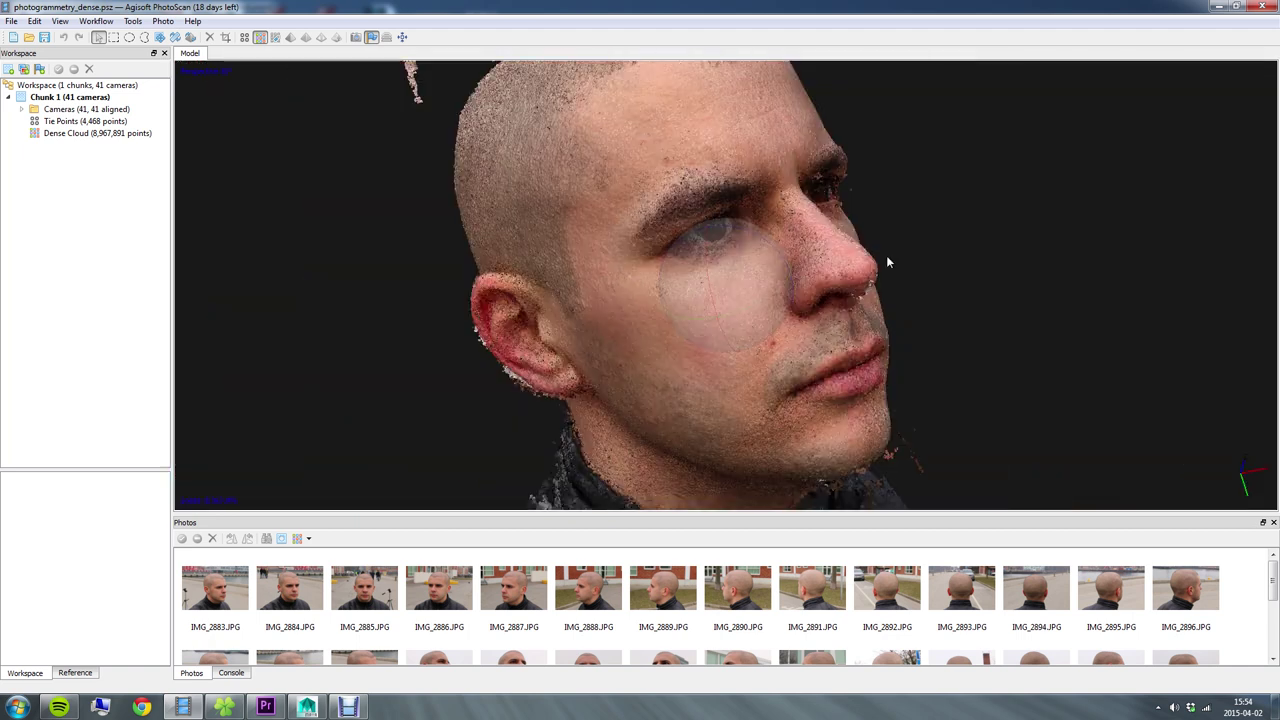
drag(853, 385, 790, 400)
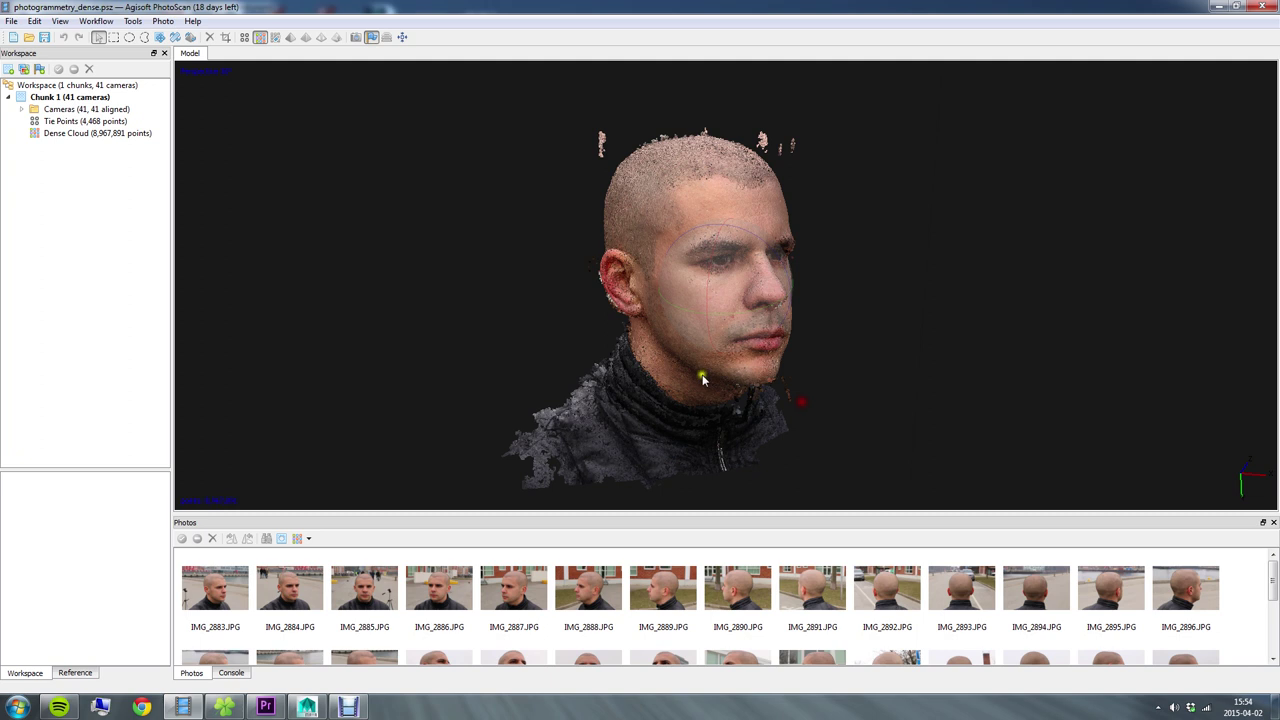
Step: Rectangle-select and delete stray points above the head, left of its top, and behind the ear
click(145, 37)
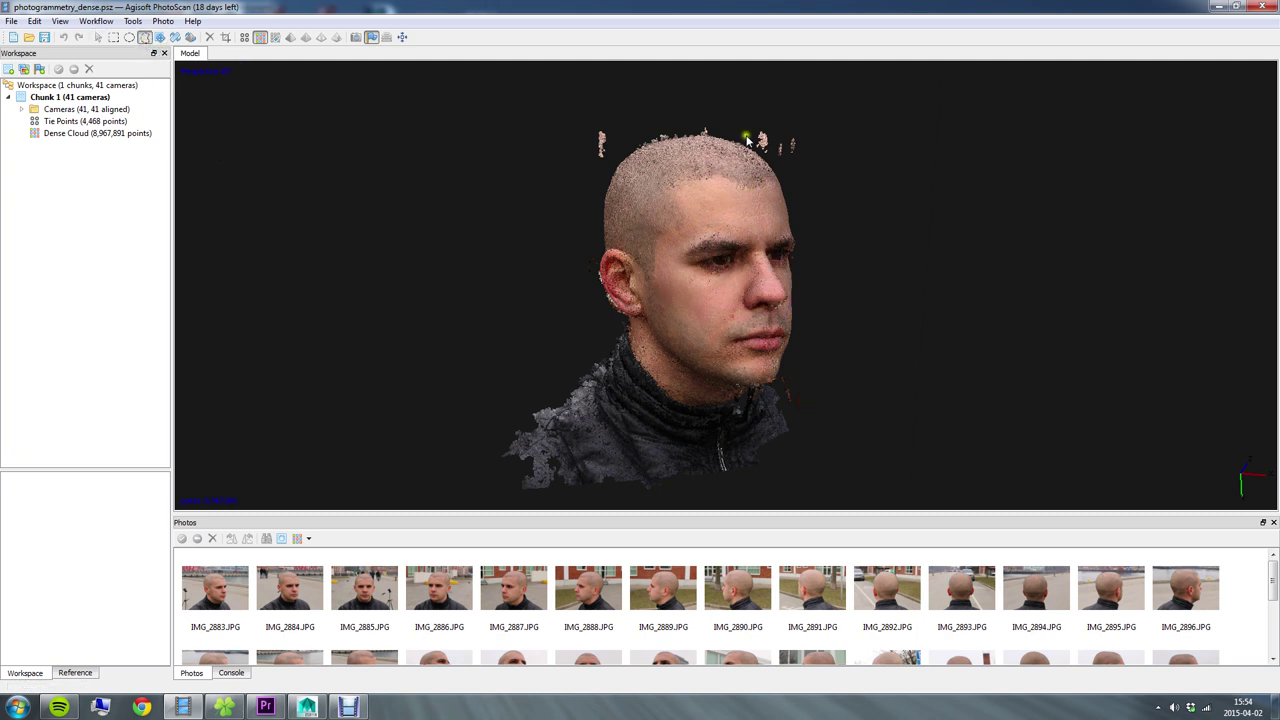
drag(816, 166, 741, 106)
key(Delete)
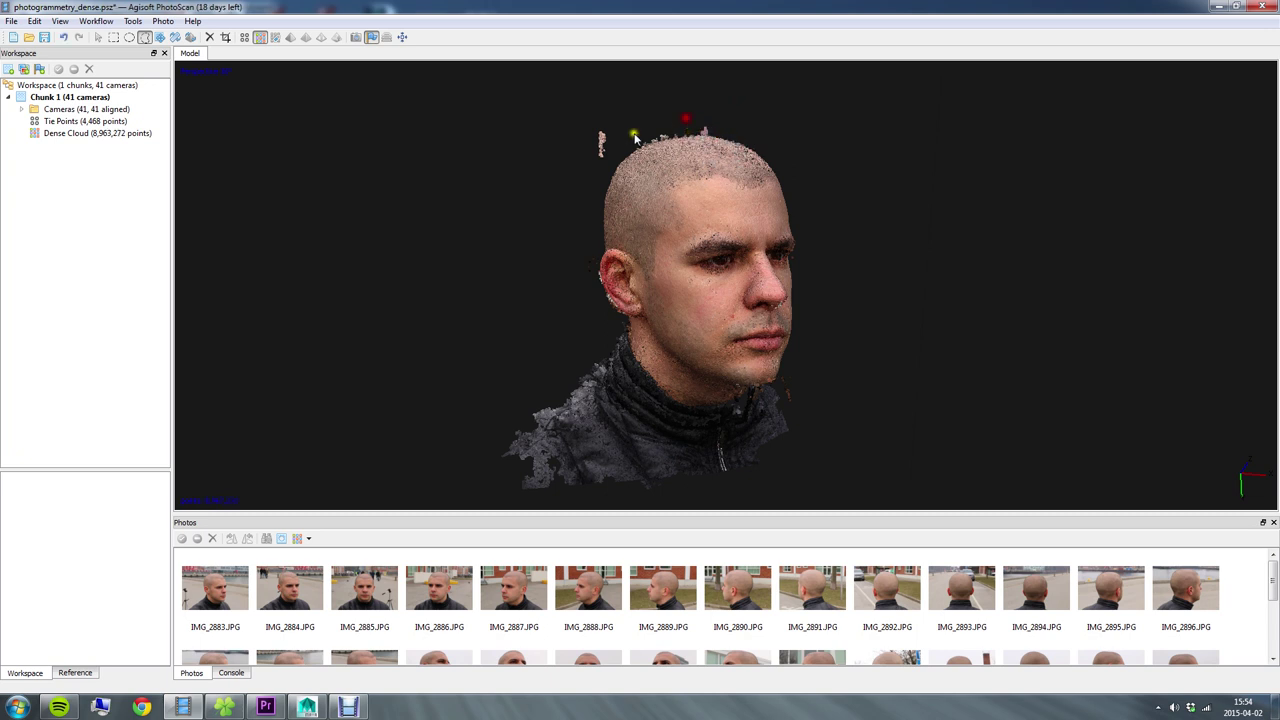
drag(582, 126, 630, 175)
key(Delete)
key(Delete)
drag(597, 274, 597, 259)
scroll(595, 284, up, 4)
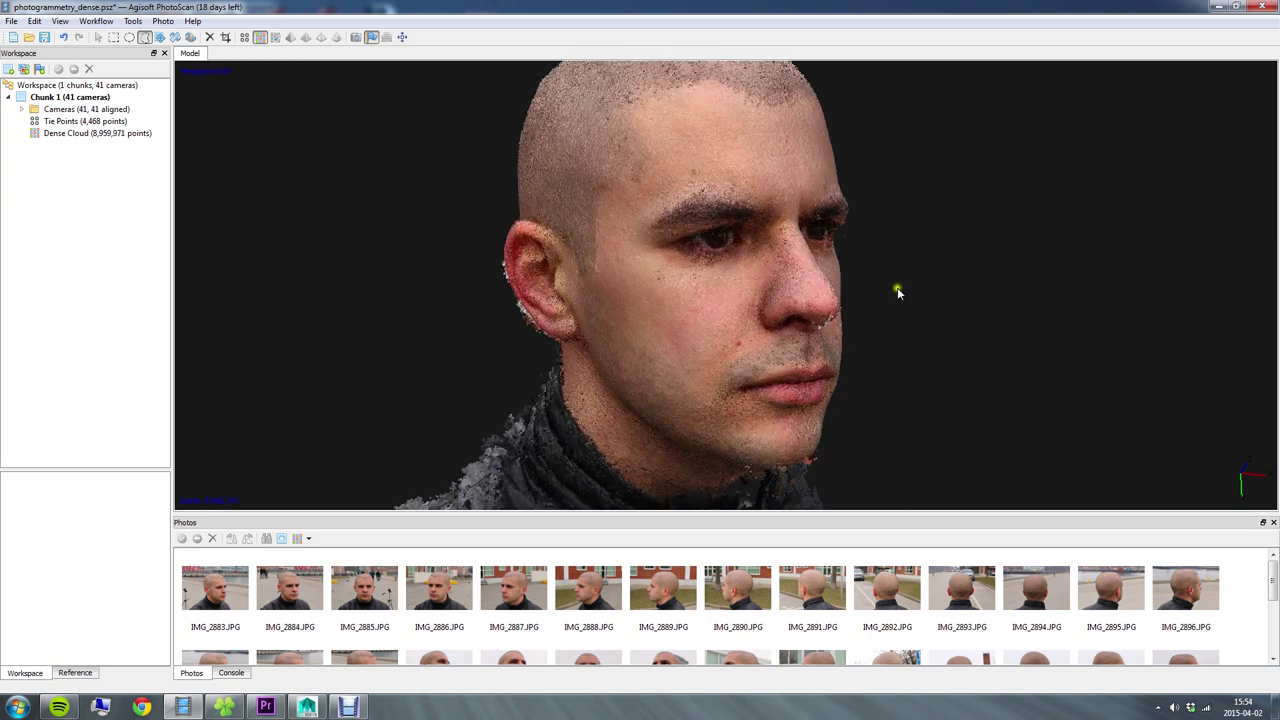
click(855, 227)
mouse_move(551, 378)
mouse_down()
mouse_move(563, 391)
mouse_move(535, 371)
mouse_up()
Step: From below the chin, lasso and delete stray points under the chin, near the jaw and beside the ear
click(98, 37)
drag(672, 218, 703, 292)
click(822, 342)
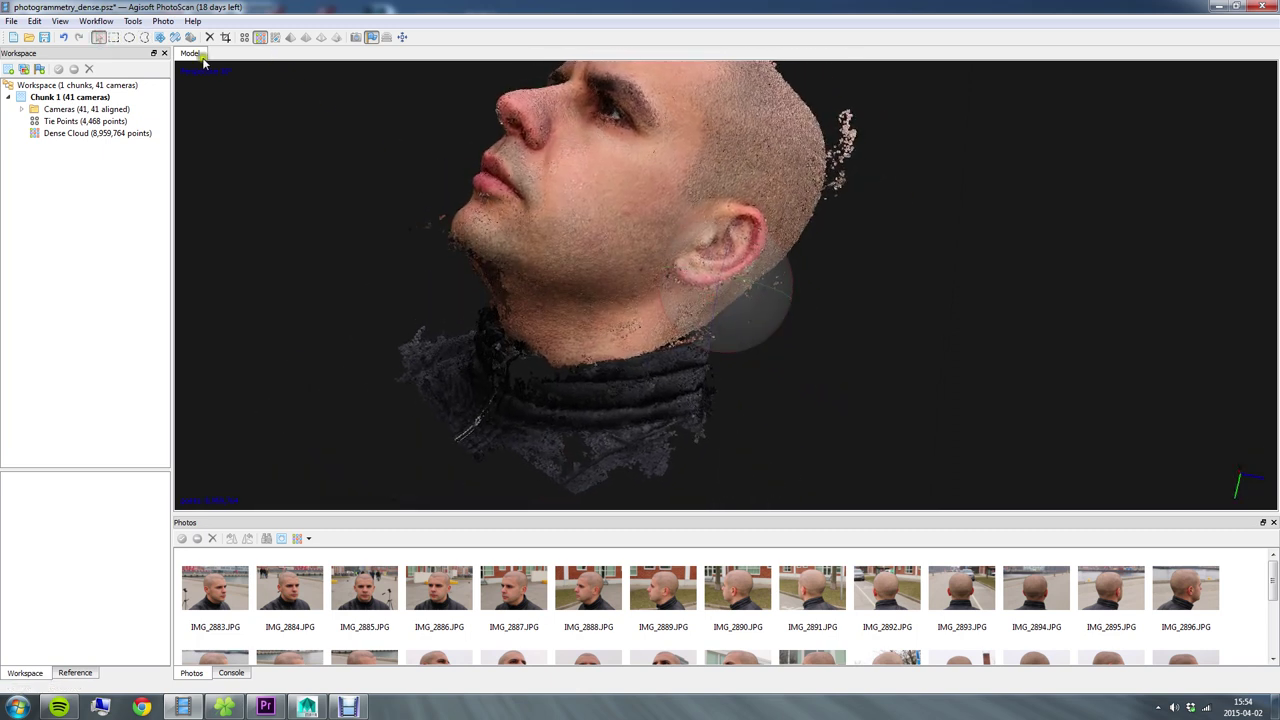
click(144, 37)
mouse_move(437, 208)
mouse_down()
mouse_move(457, 256)
mouse_move(395, 236)
mouse_move(428, 243)
mouse_up()
key(Delete)
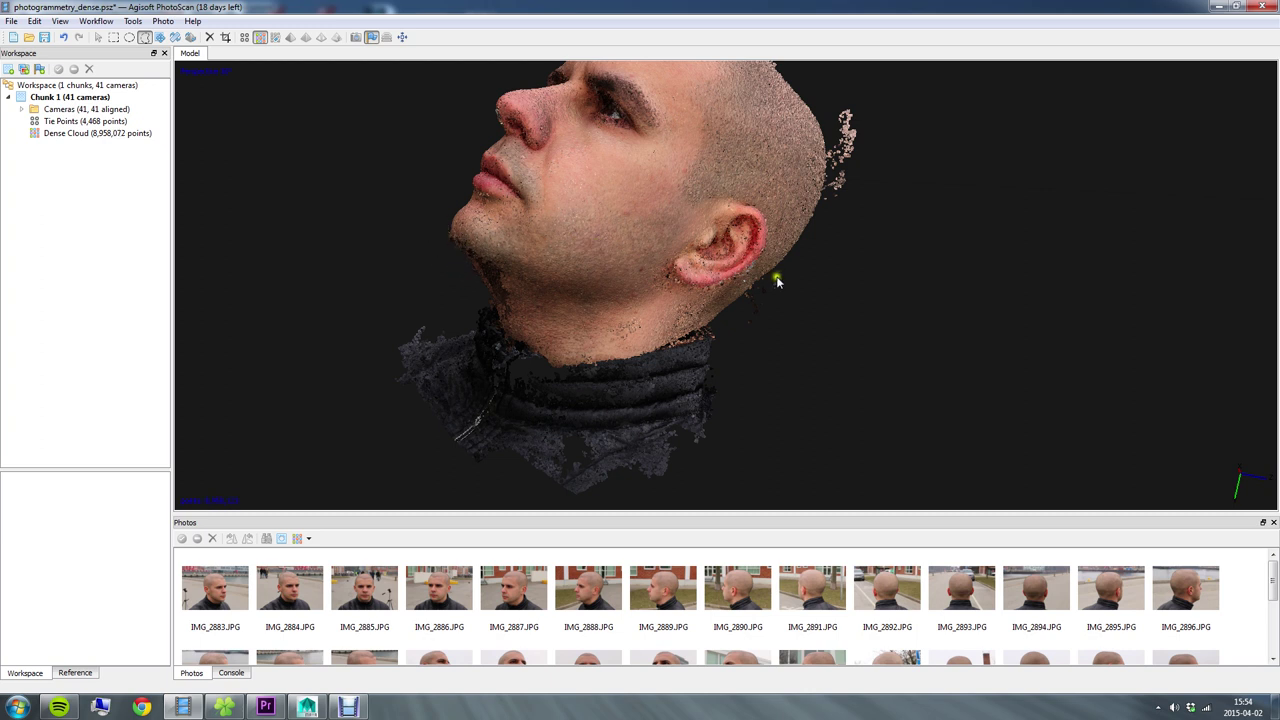
mouse_move(761, 279)
mouse_down()
mouse_move(746, 296)
mouse_move(808, 283)
mouse_up()
key(Delete)
mouse_move(824, 113)
mouse_down()
mouse_move(828, 213)
mouse_move(866, 204)
mouse_move(855, 95)
mouse_up()
key(Delete)
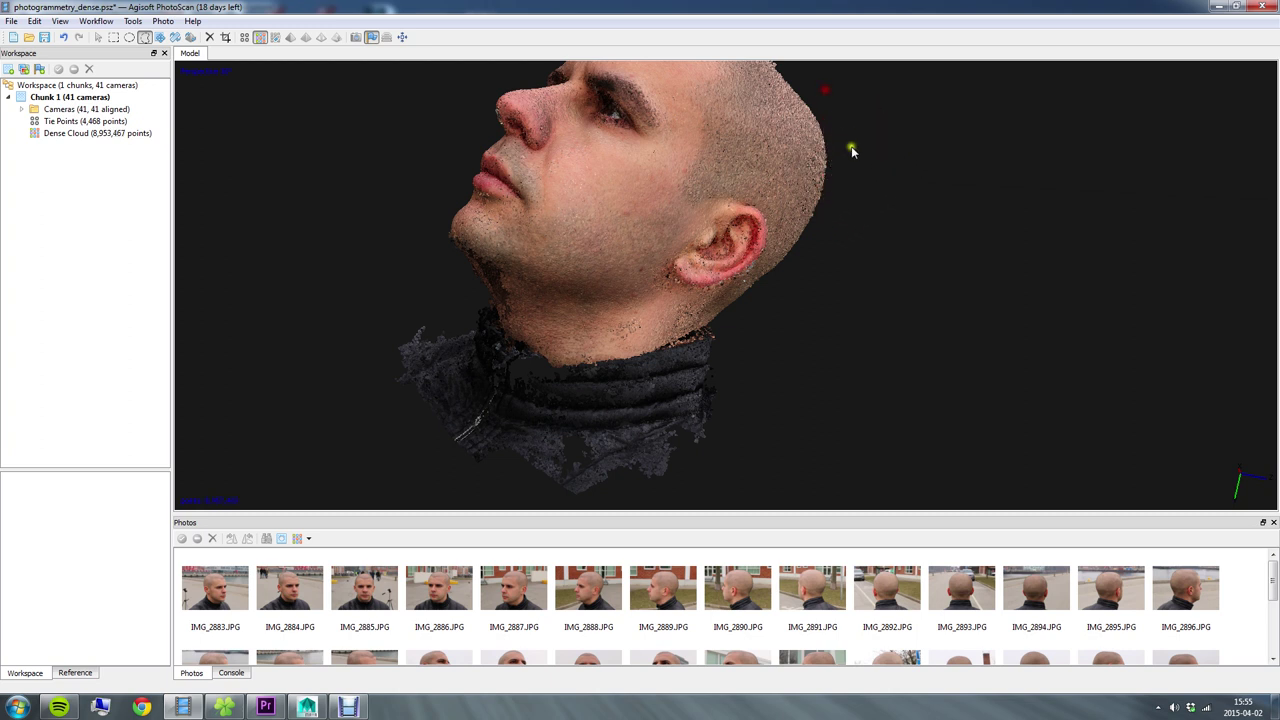
Step: From a left profile, lasso and delete the stray points near the head
click(98, 37)
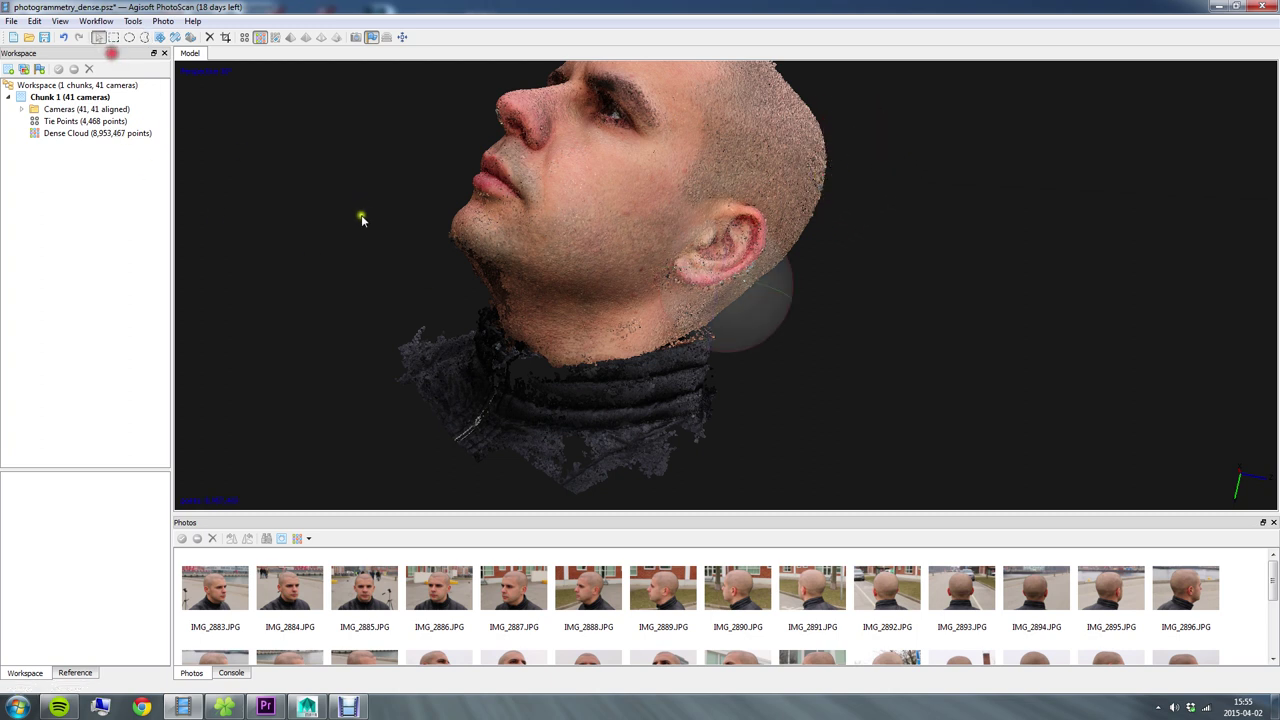
mouse_move(380, 234)
mouse_down()
mouse_move(452, 328)
mouse_move(515, 381)
mouse_move(666, 195)
mouse_move(665, 215)
mouse_up()
click(144, 37)
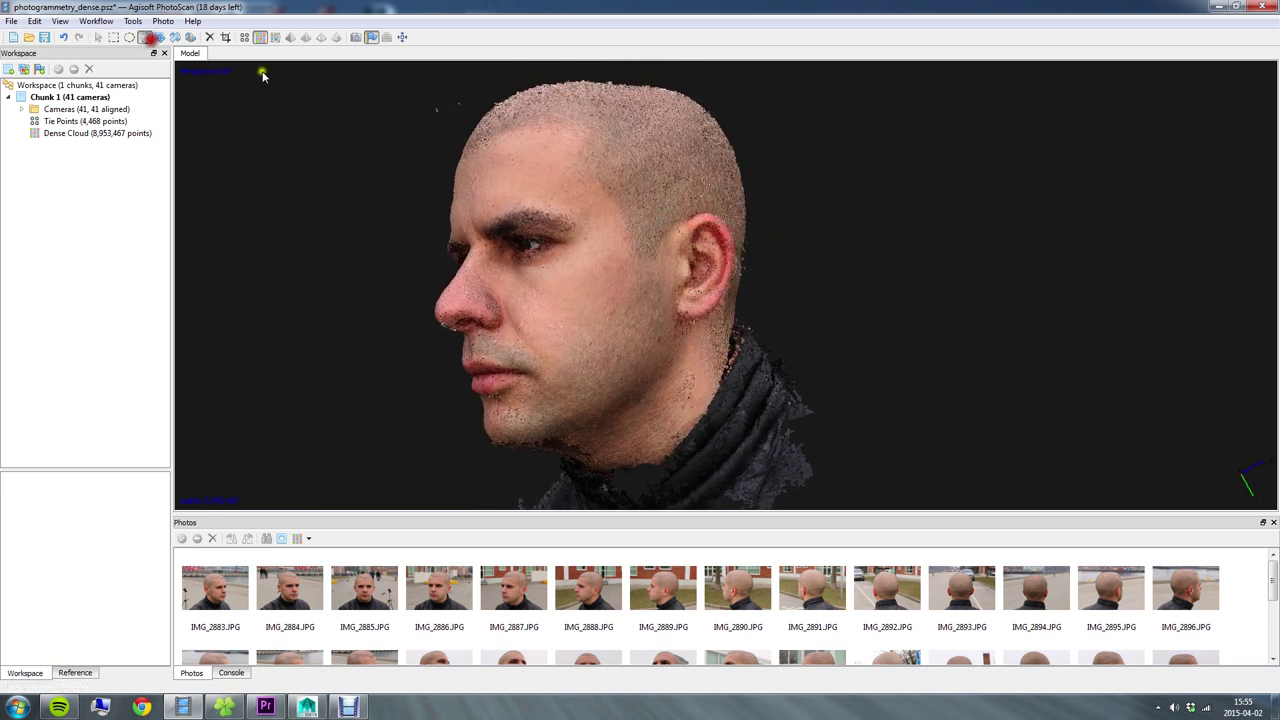
mouse_move(430, 97)
mouse_down()
mouse_move(463, 123)
mouse_move(418, 100)
mouse_up()
key(Delete)
Step: From the back of the head, lasso stray points above the head and delete those by the left ear
click(98, 37)
drag(848, 288, 857, 257)
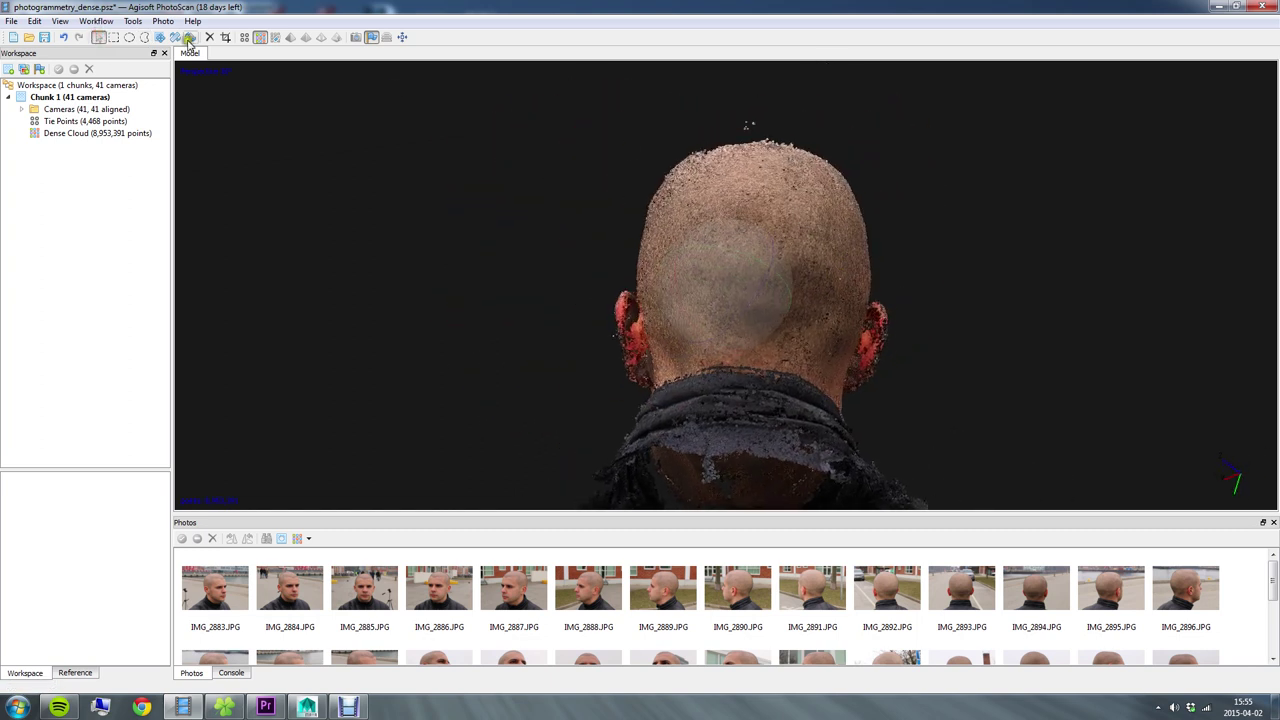
click(144, 37)
mouse_move(768, 147)
mouse_down()
mouse_move(757, 114)
mouse_move(752, 140)
mouse_move(766, 126)
mouse_move(768, 142)
mouse_up()
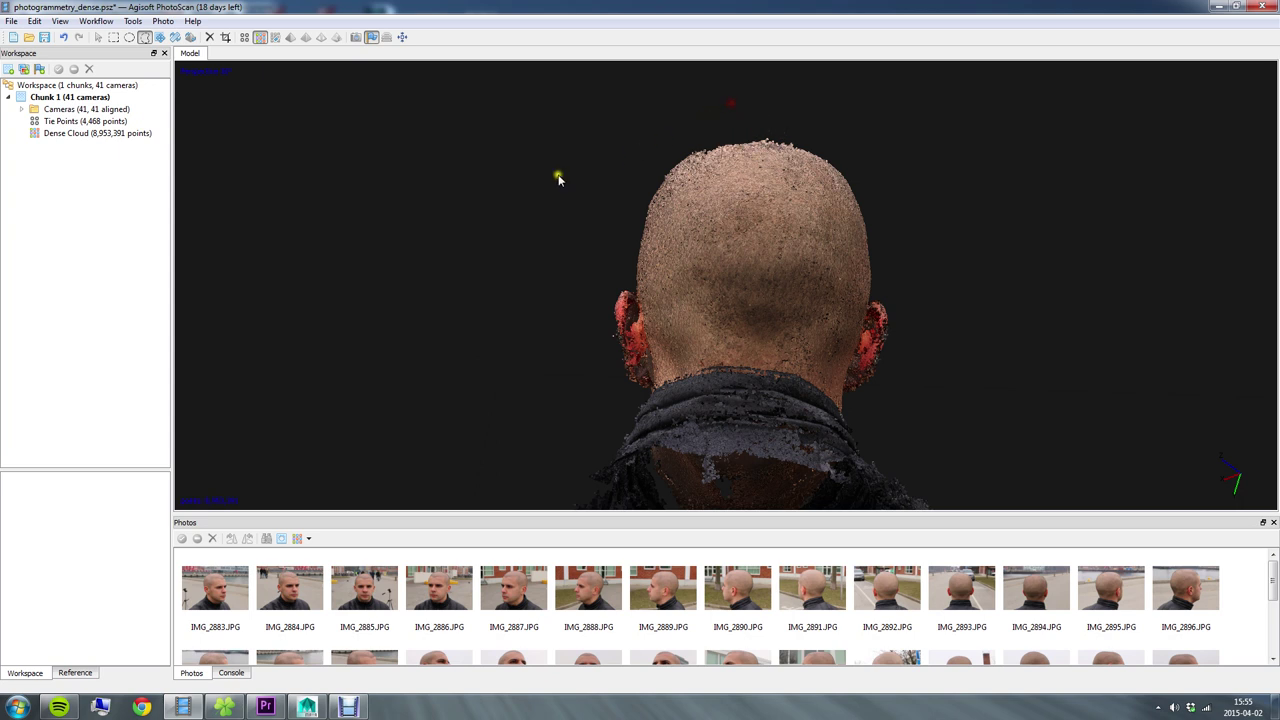
click(98, 37)
drag(786, 363, 726, 363)
click(144, 37)
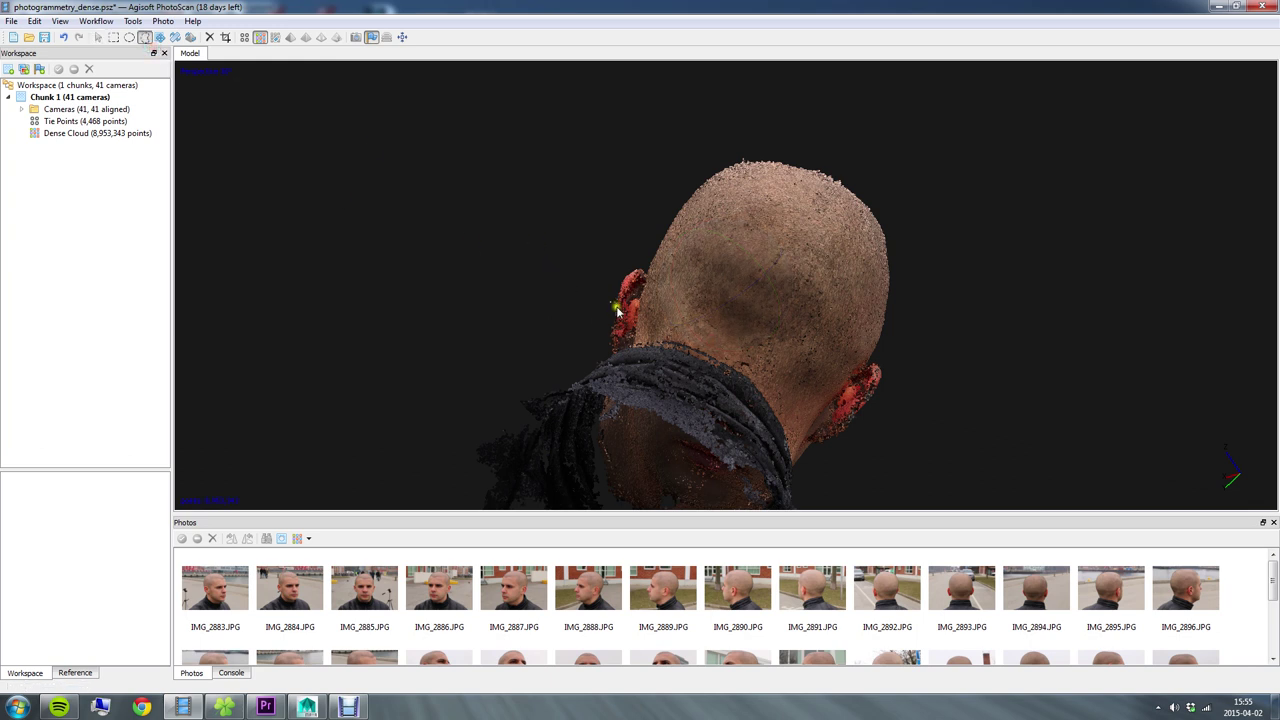
mouse_move(592, 303)
mouse_down()
mouse_move(626, 318)
mouse_move(594, 305)
mouse_up()
key(Delete)
Step: From the right side, lasso and delete stray points along the top of the head
click(98, 37)
drag(881, 197, 795, 285)
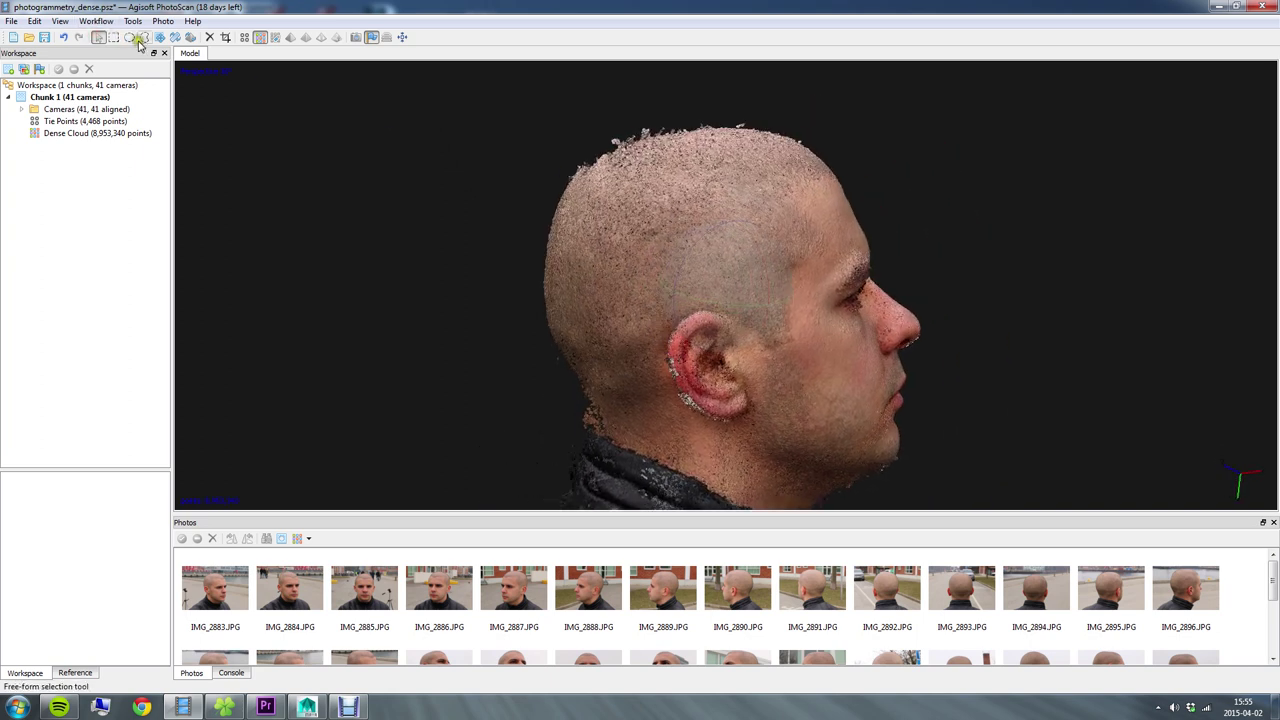
drag(613, 148, 646, 146)
drag(557, 129, 662, 226)
click(144, 37)
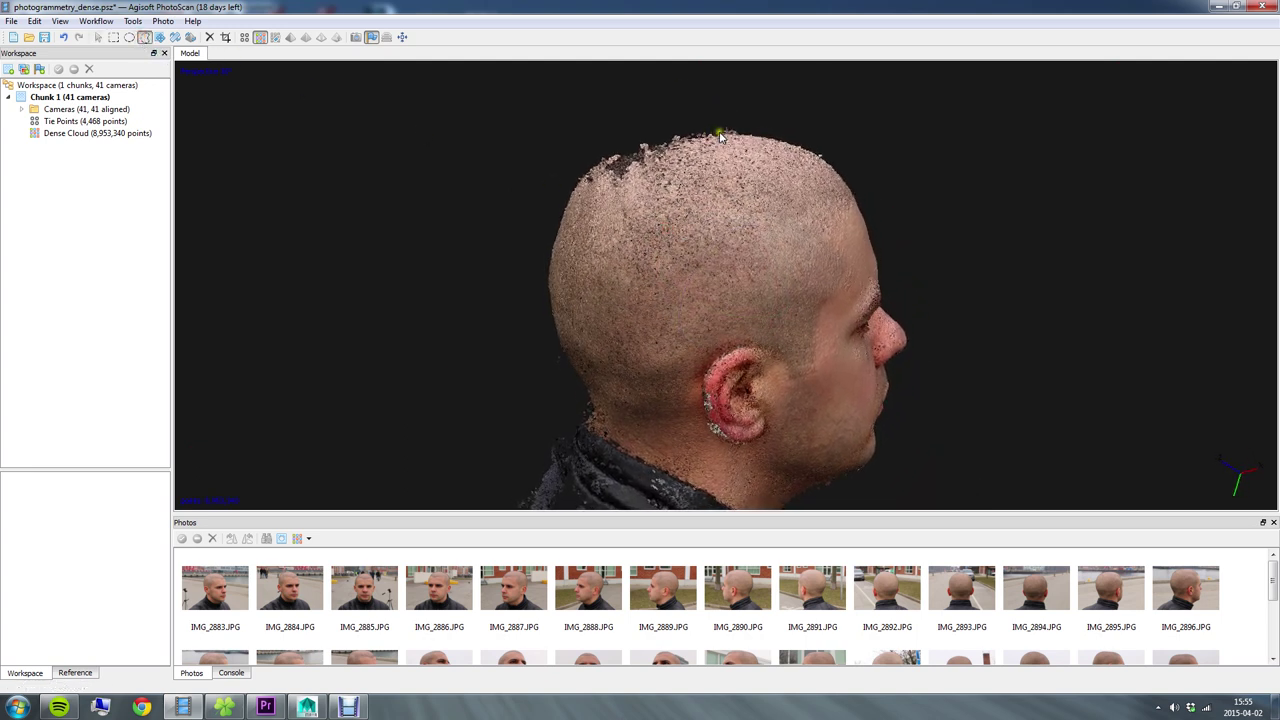
drag(719, 135, 824, 160)
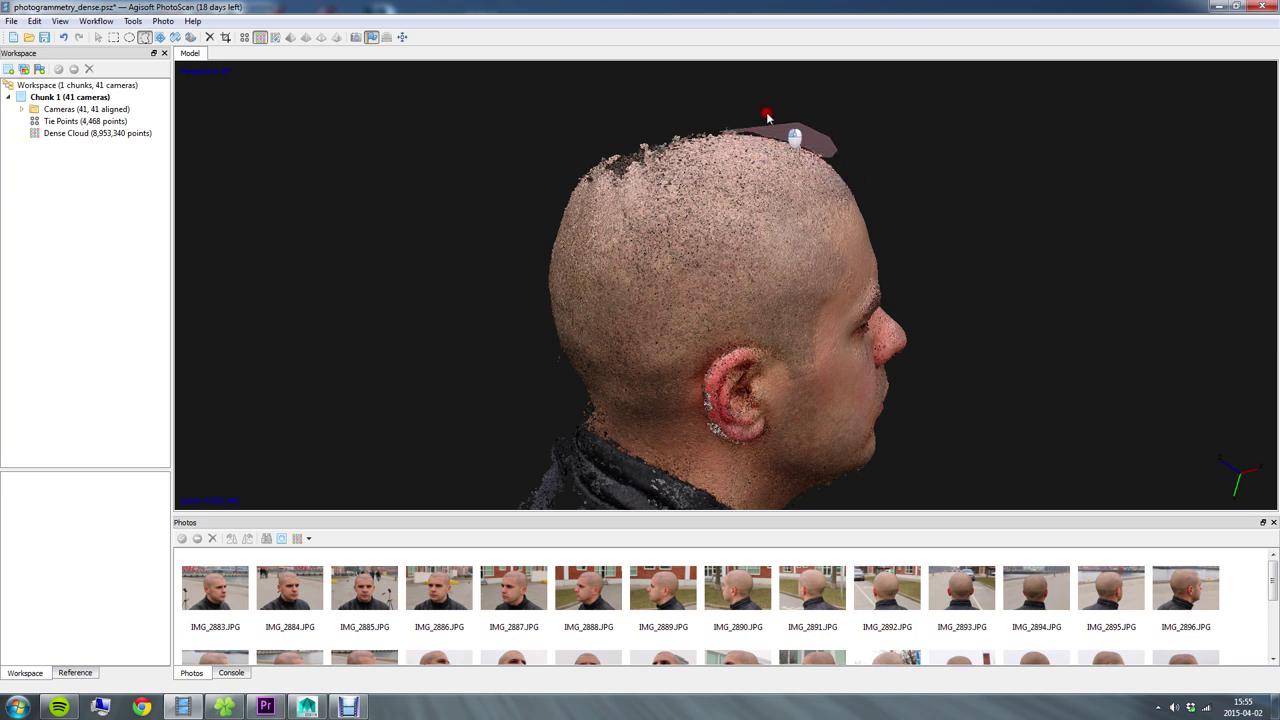
drag(698, 104, 700, 107)
key(Delete)
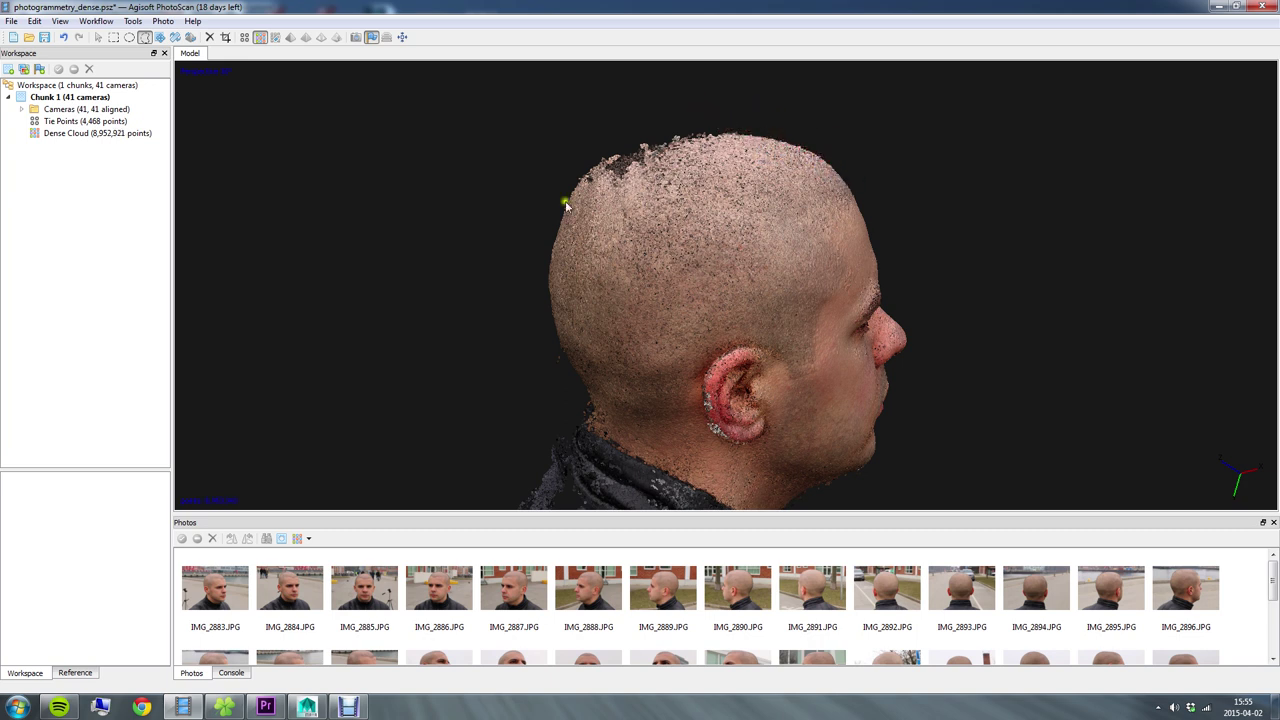
Step: Orbit the trimmed 8,952,921-point cloud to inspect it from above, the front and the right
click(98, 37)
drag(674, 214, 710, 291)
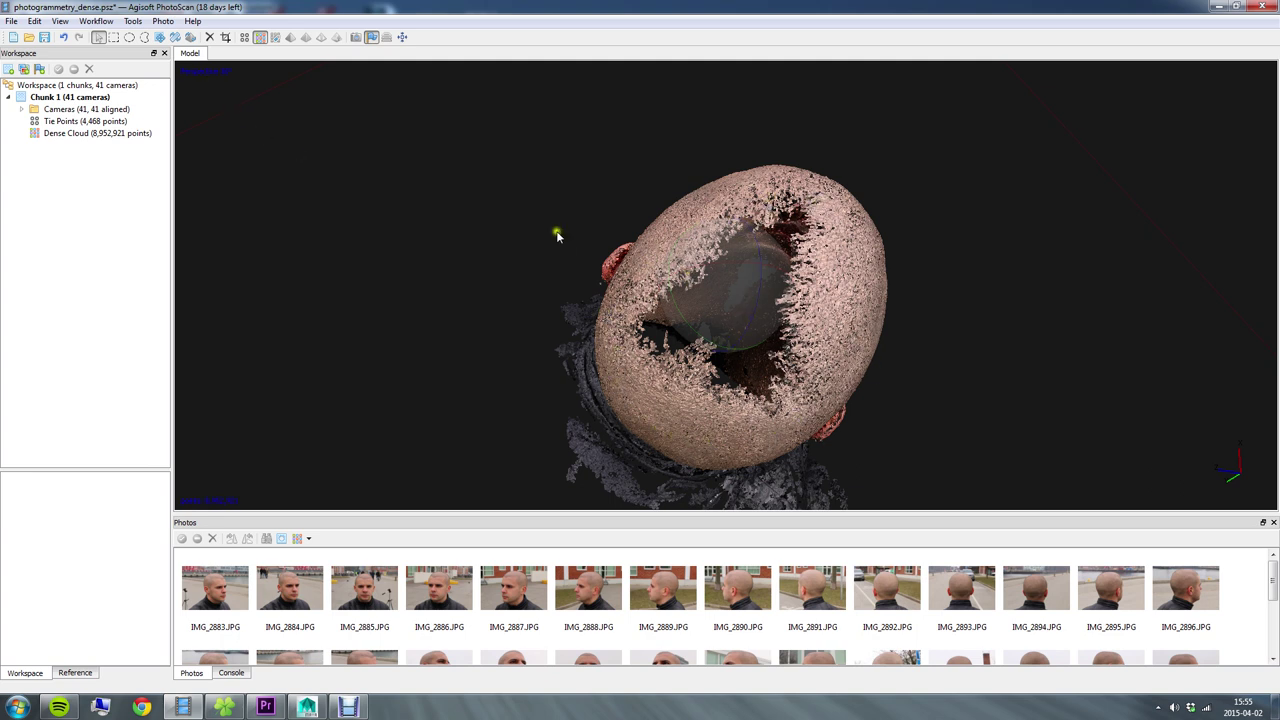
drag(883, 410, 738, 345)
drag(895, 322, 771, 366)
Step: Build a mesh from the dense cloud with Medium (596,861) face count and Extrapolated interpolation
click(98, 21)
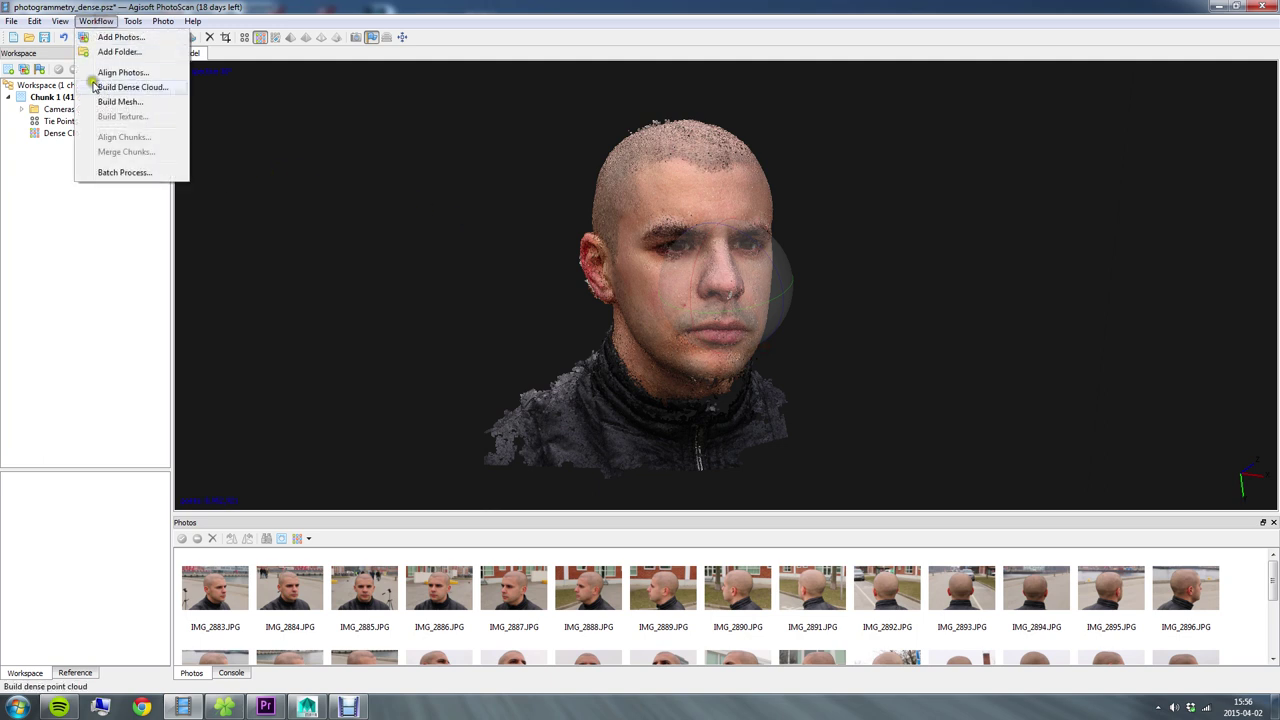
click(116, 102)
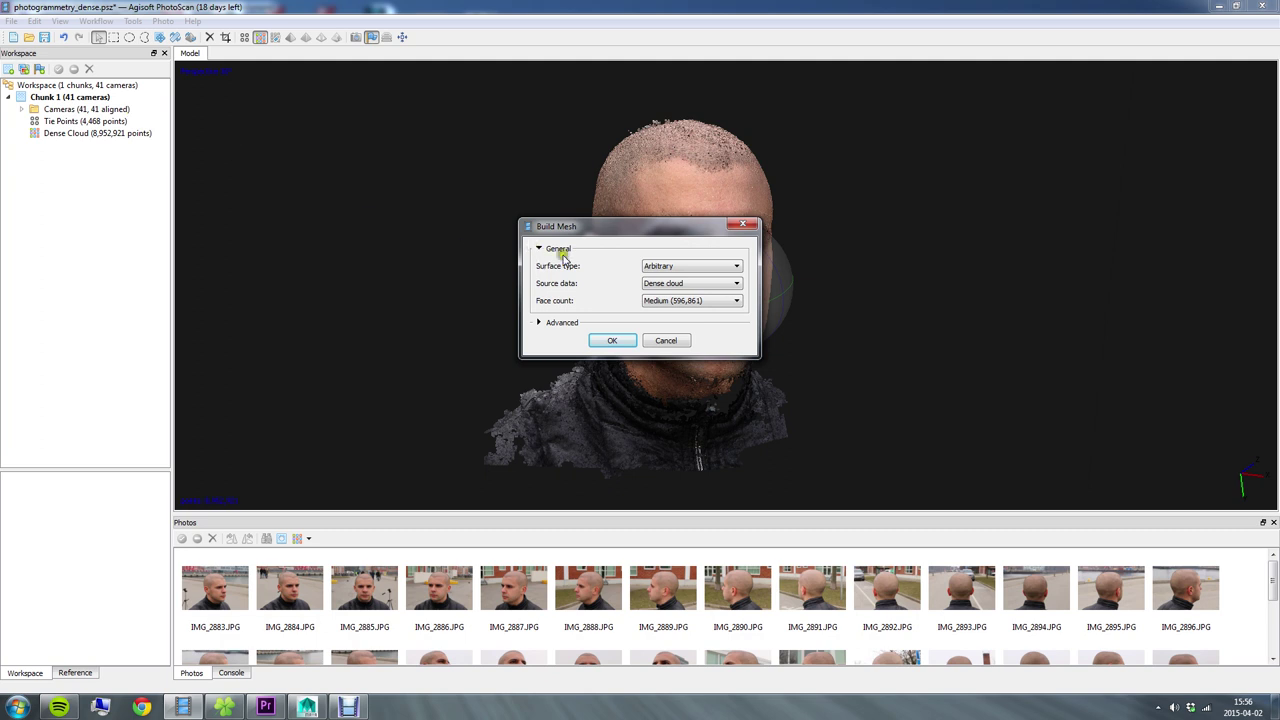
click(676, 300)
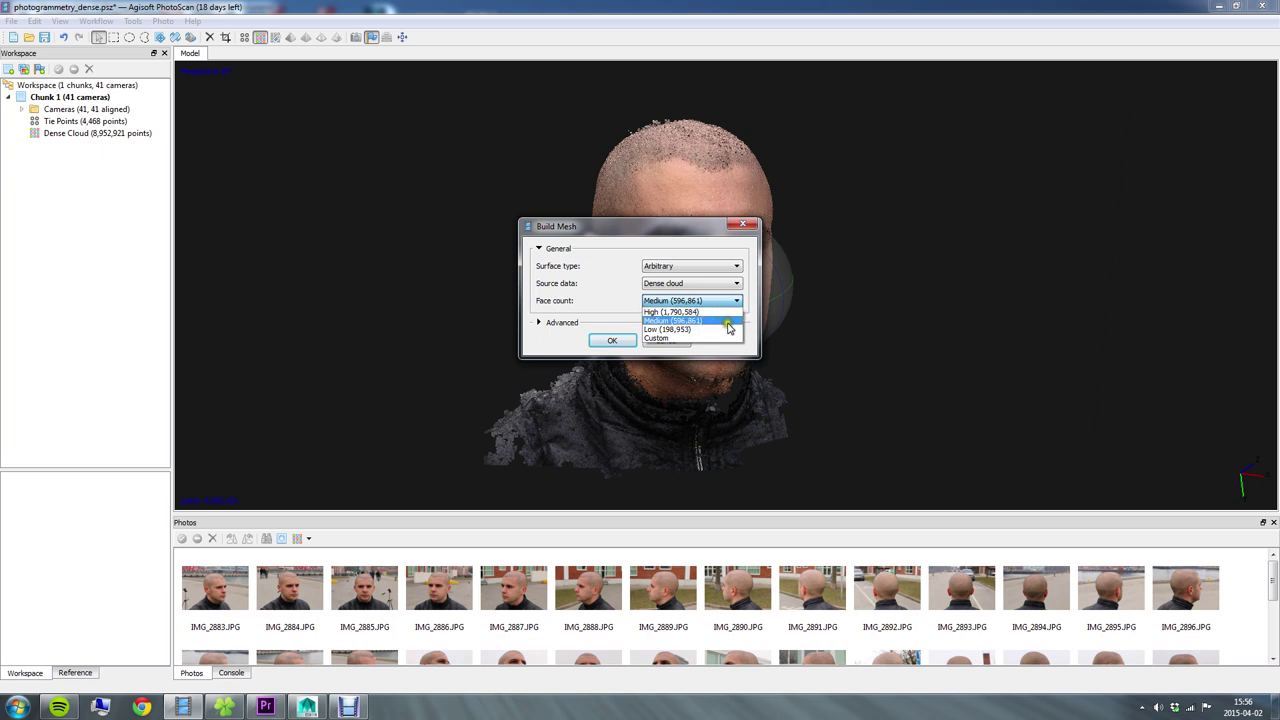
click(720, 321)
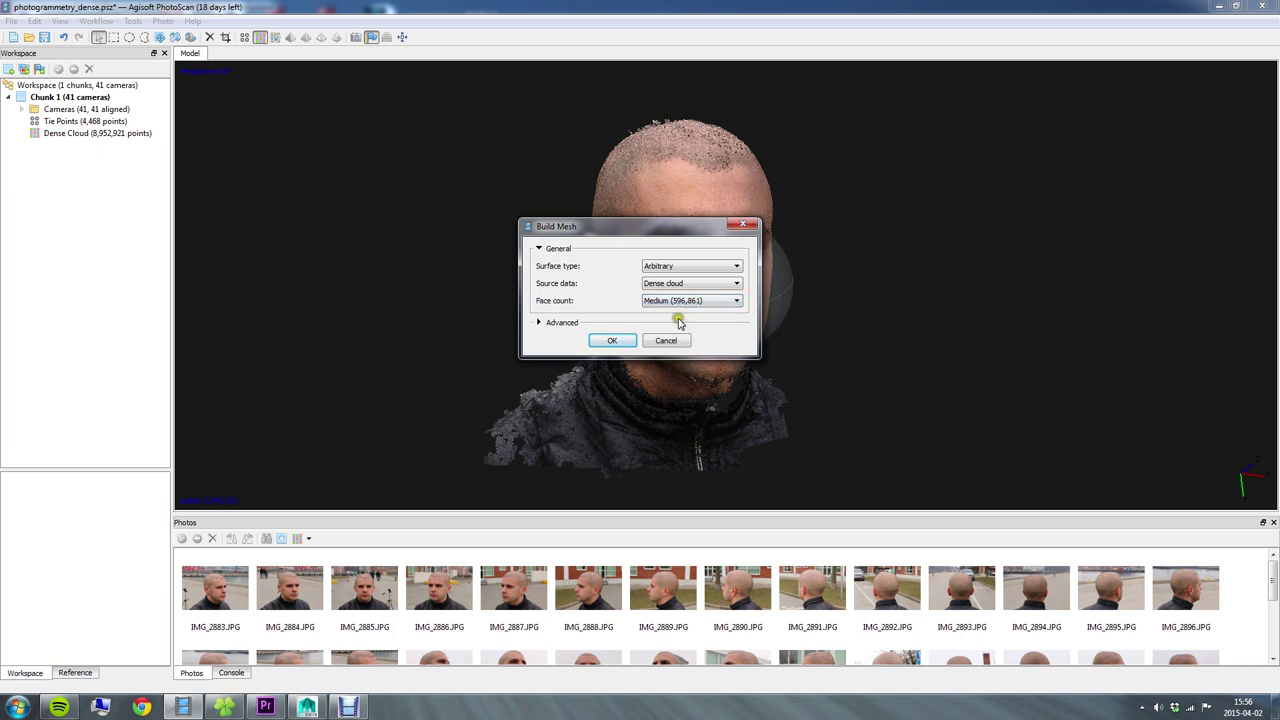
click(565, 322)
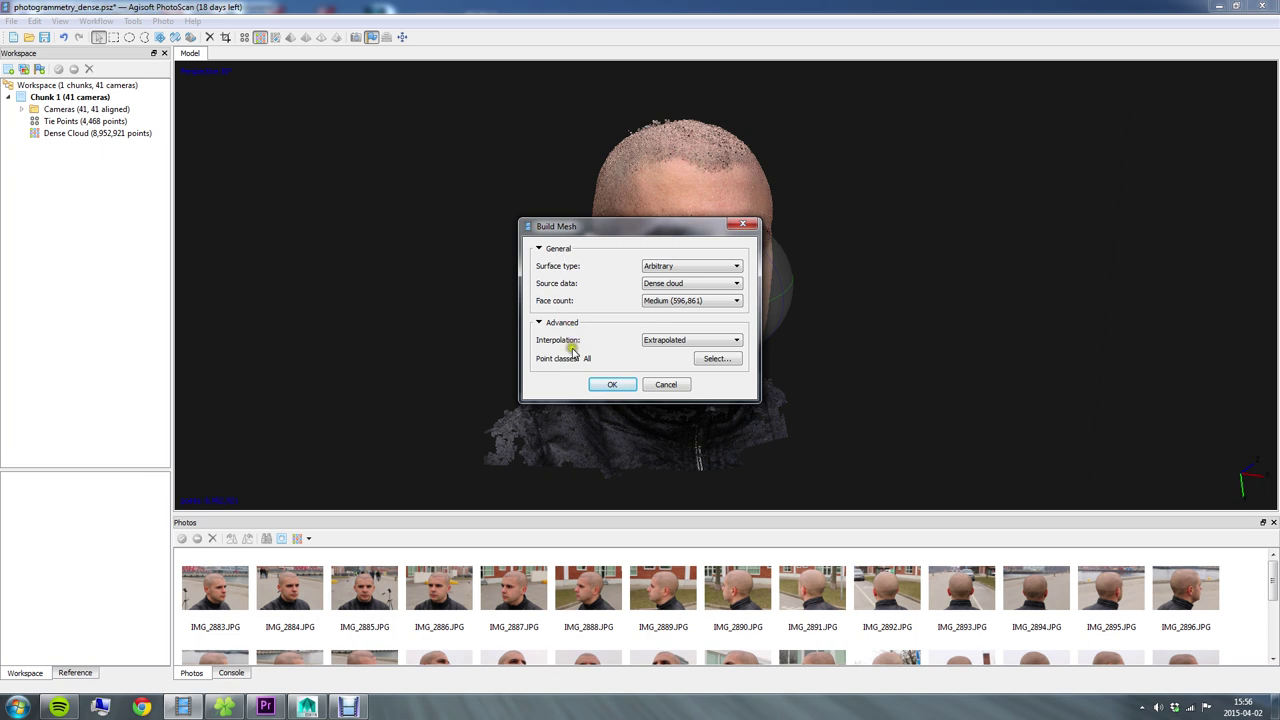
click(670, 342)
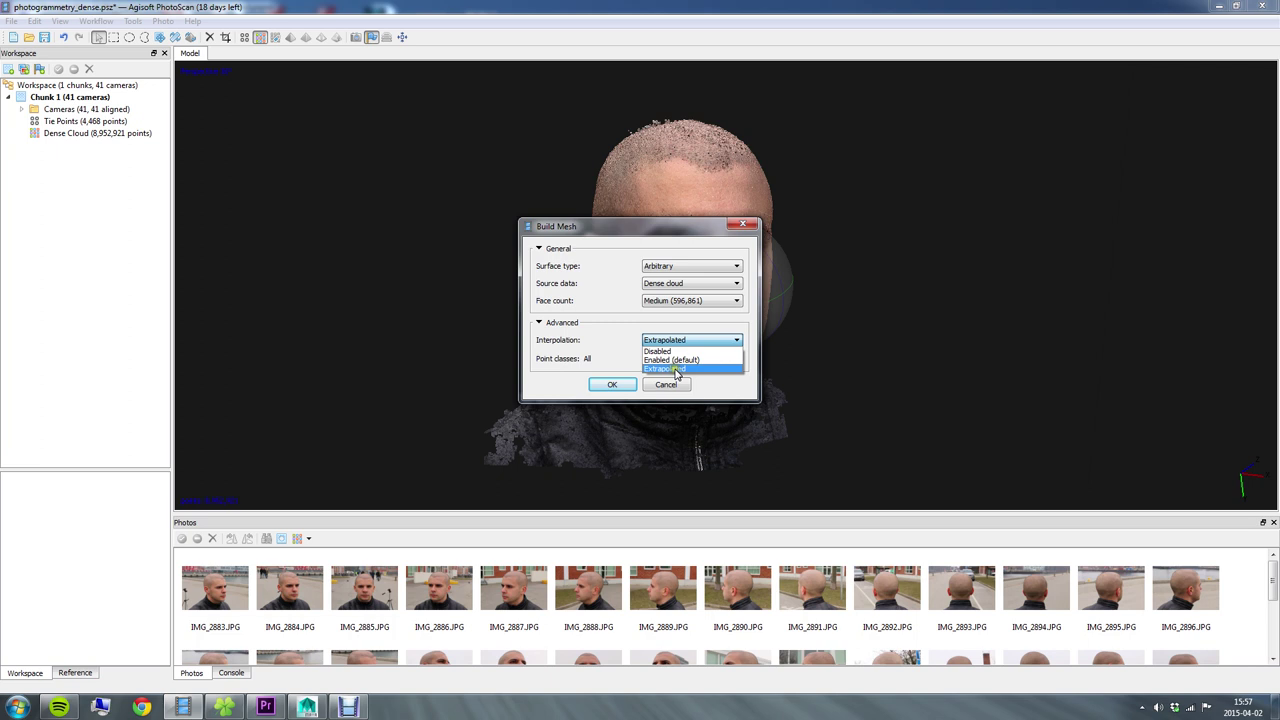
click(677, 372)
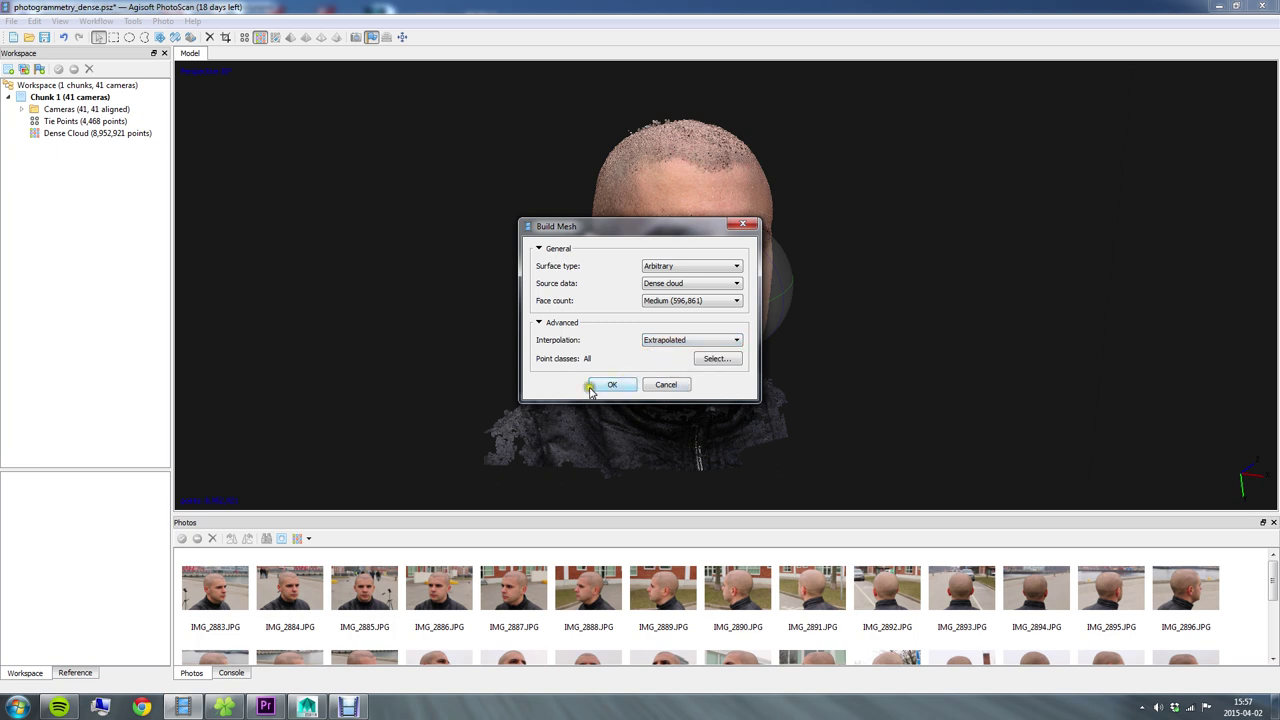
click(611, 386)
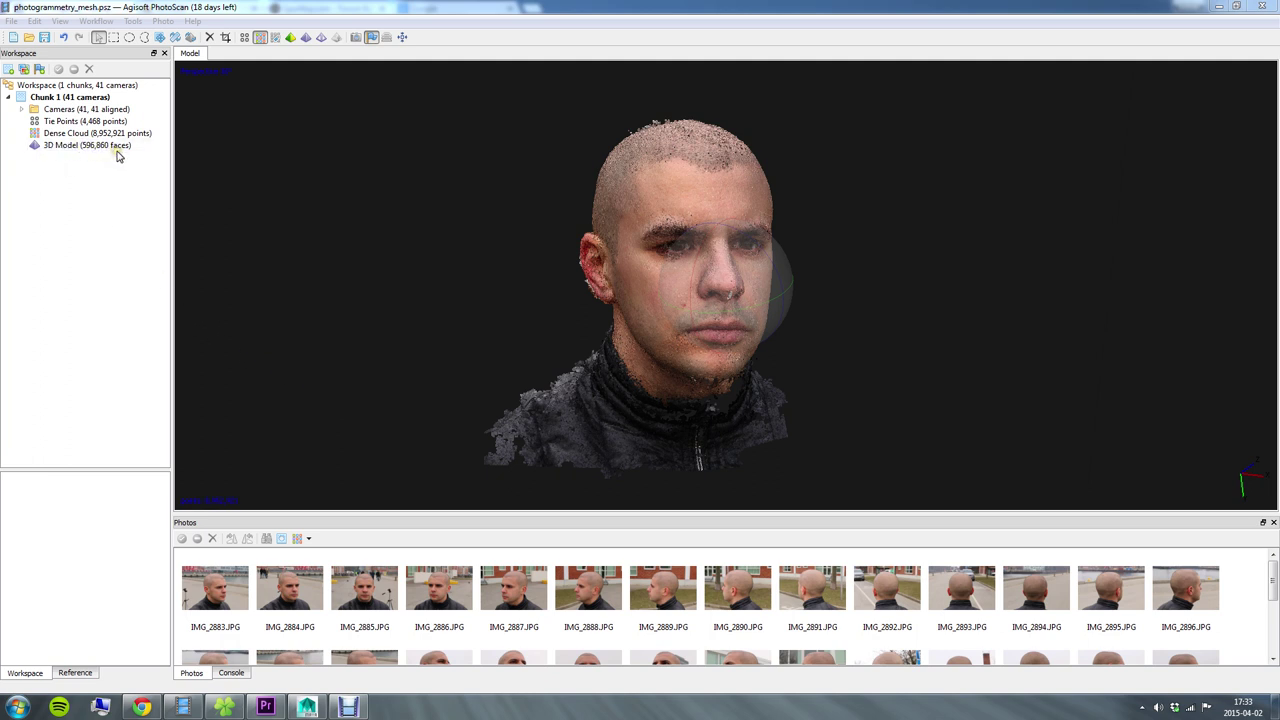
Step: Cycle the 596,860-face mesh through Shaded, Solid and Wireframe display to check its surface
click(295, 45)
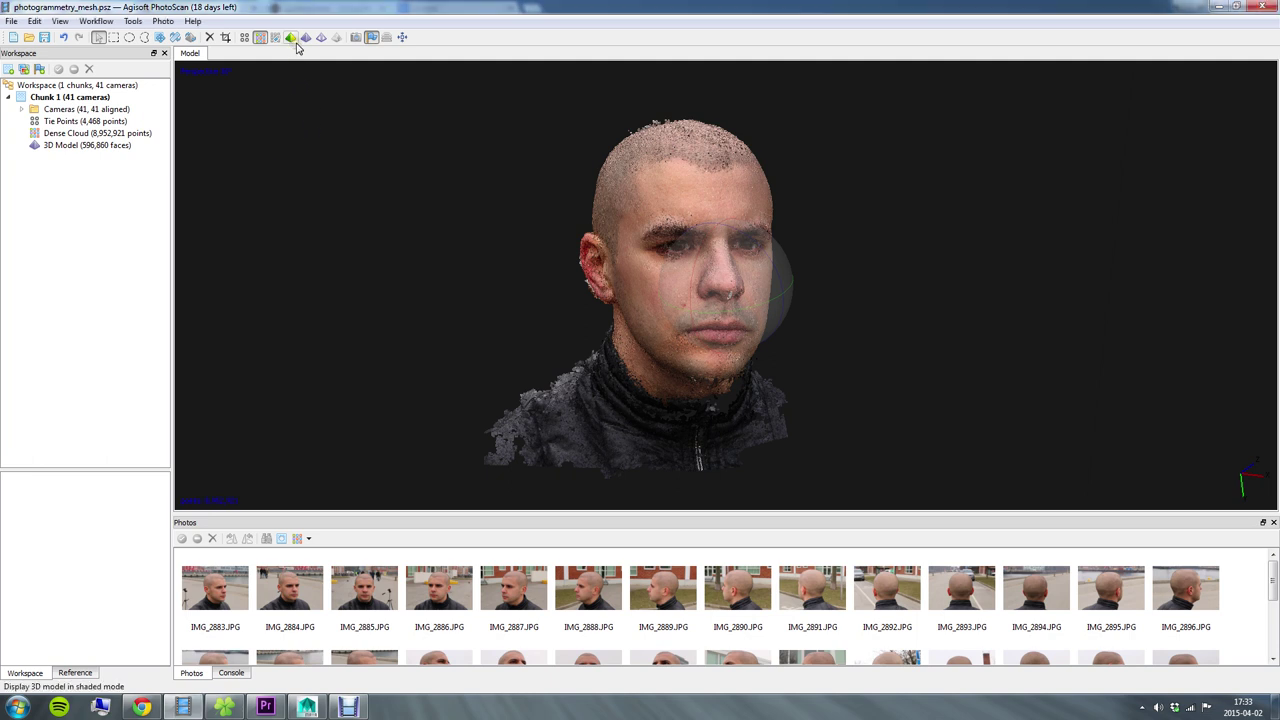
click(290, 38)
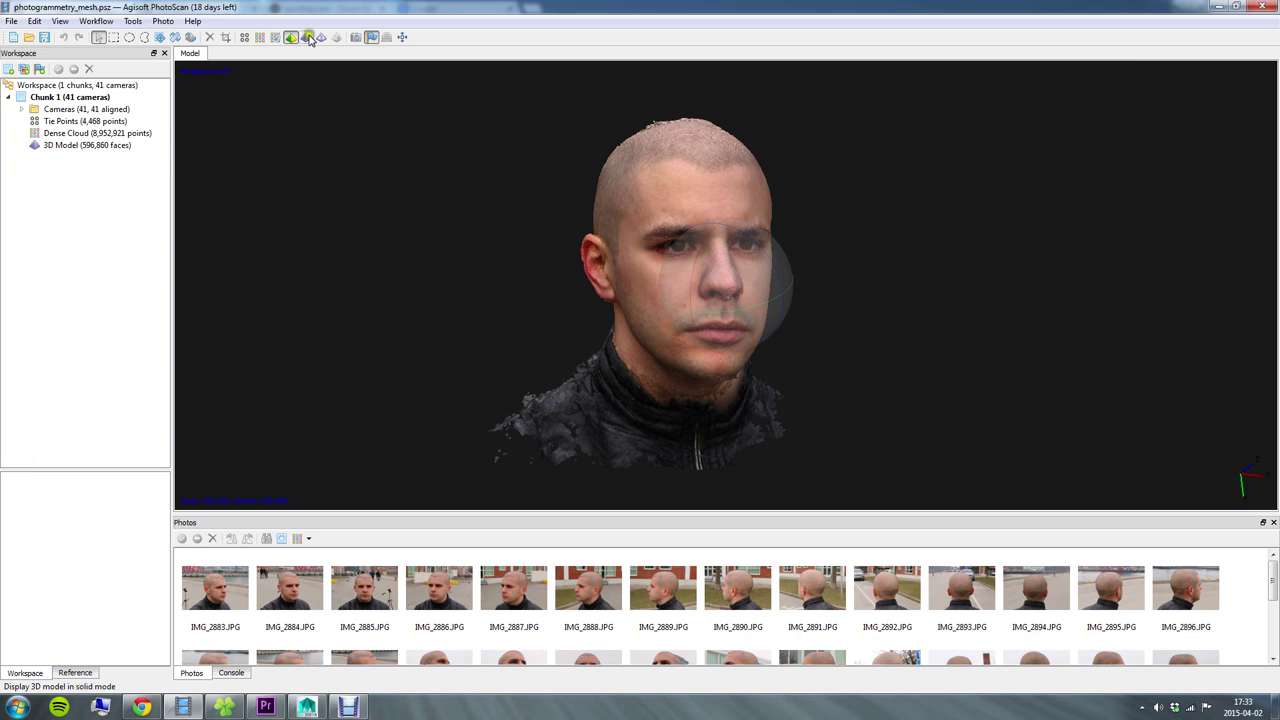
click(306, 38)
click(321, 39)
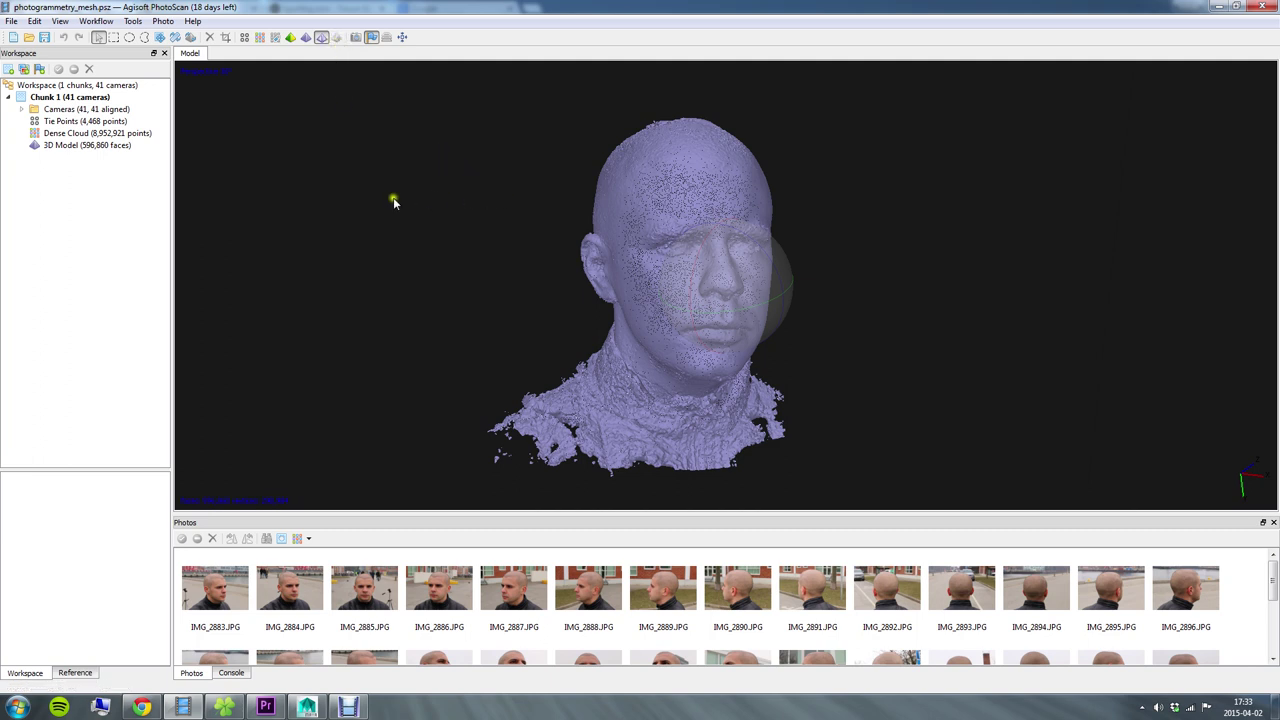
click(97, 22)
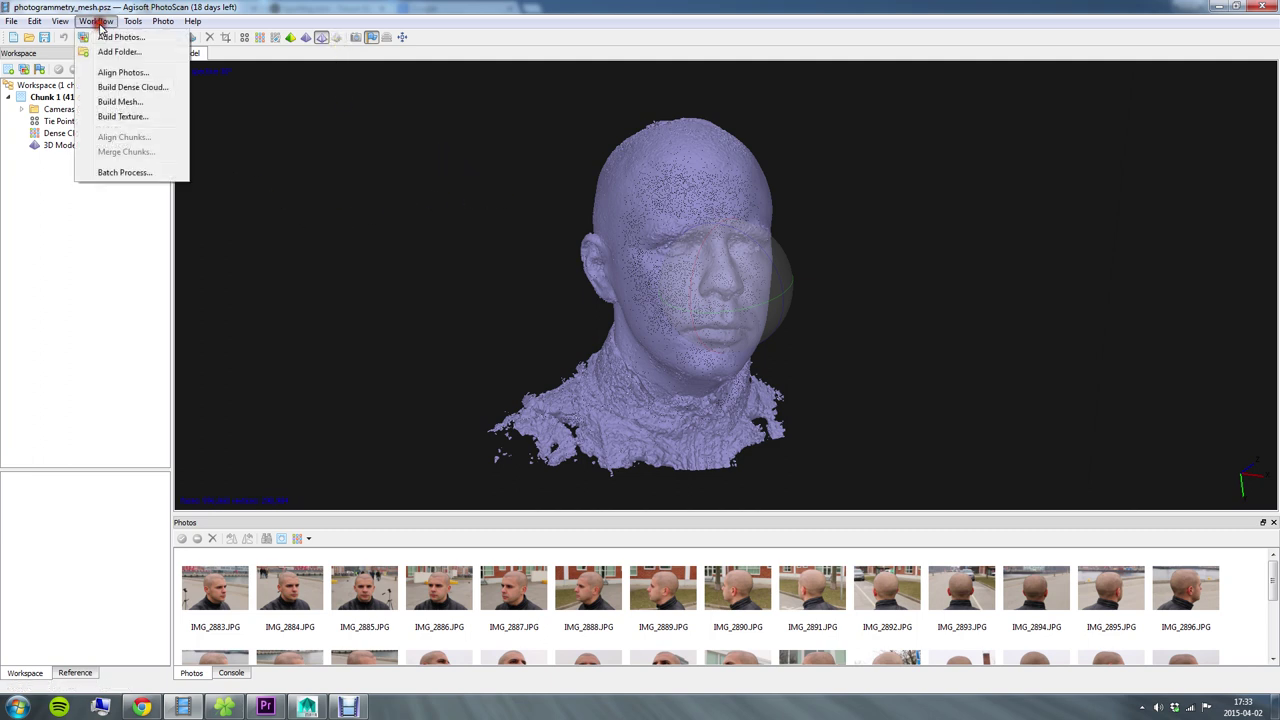
Step: Build an 8192 x 1 texture with Generic mapping and Mosaic blending
click(155, 117)
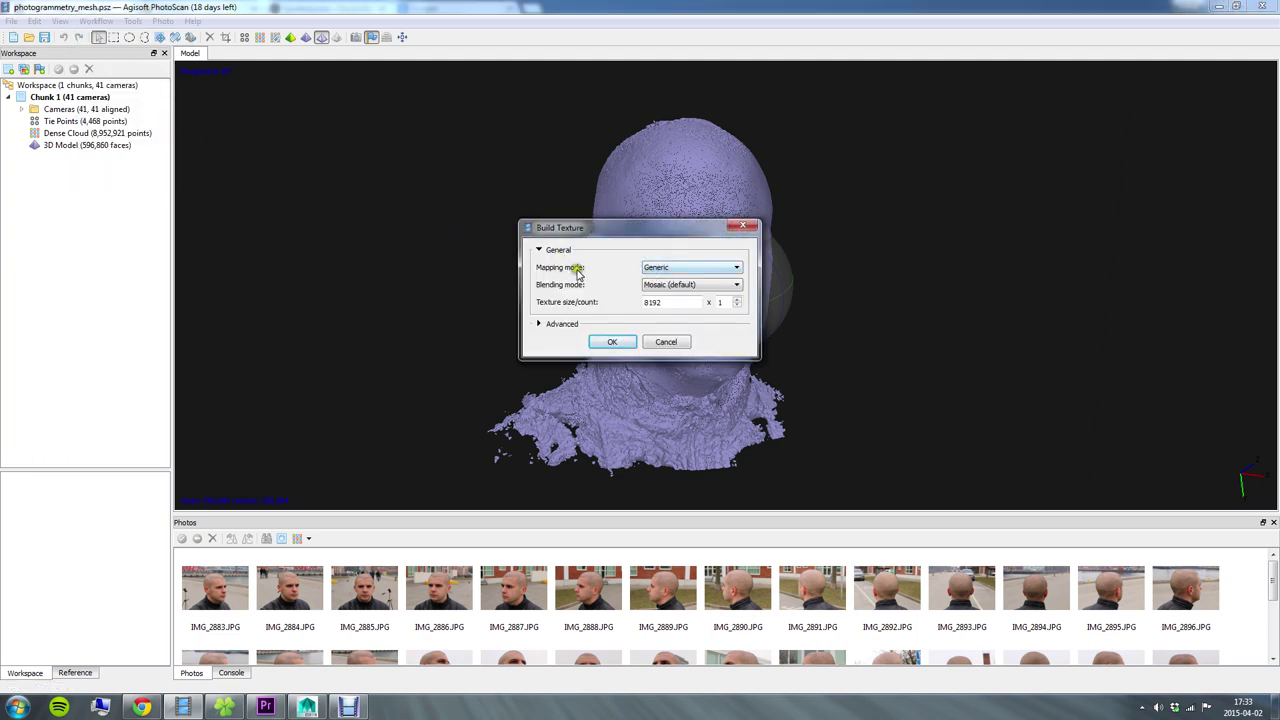
click(664, 270)
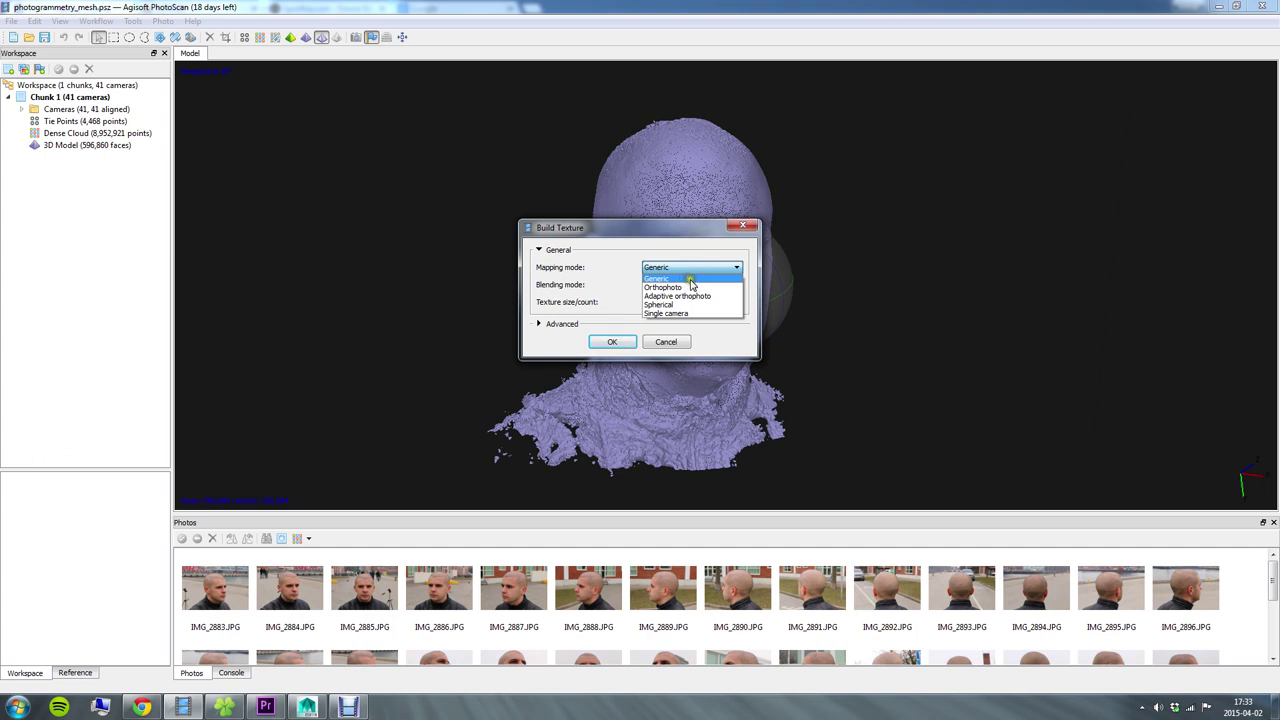
click(687, 281)
click(676, 285)
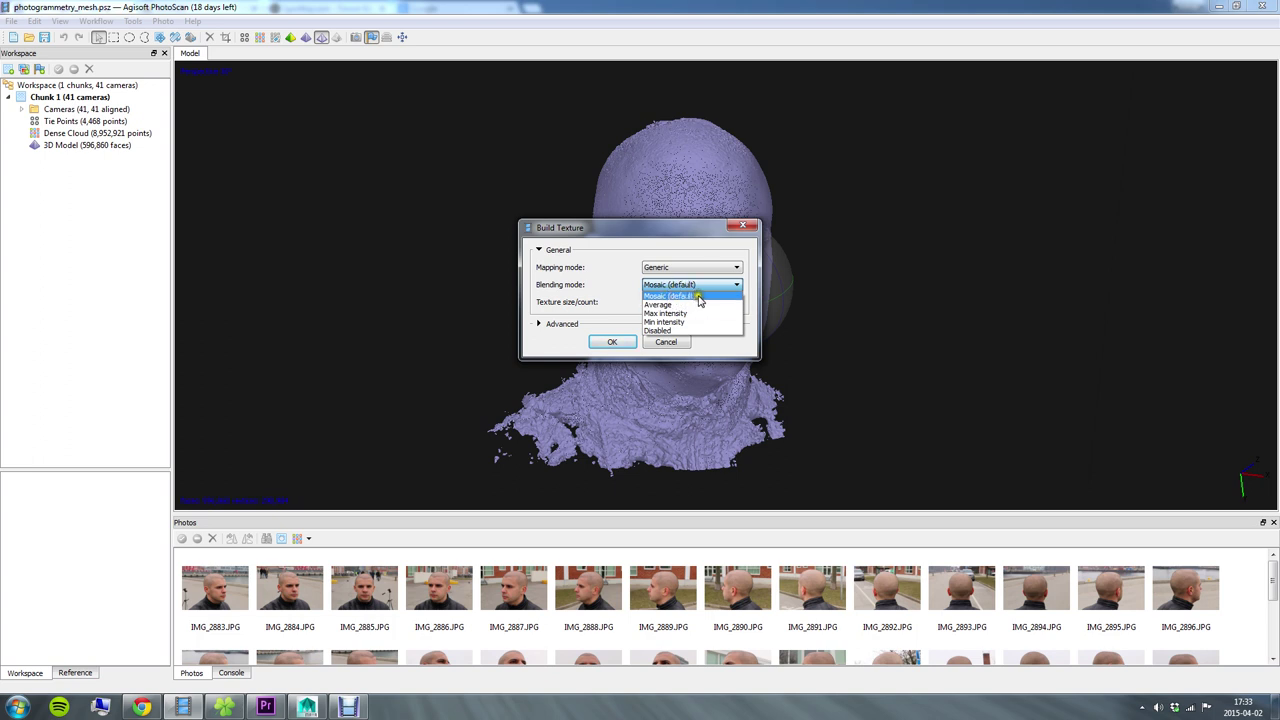
click(699, 297)
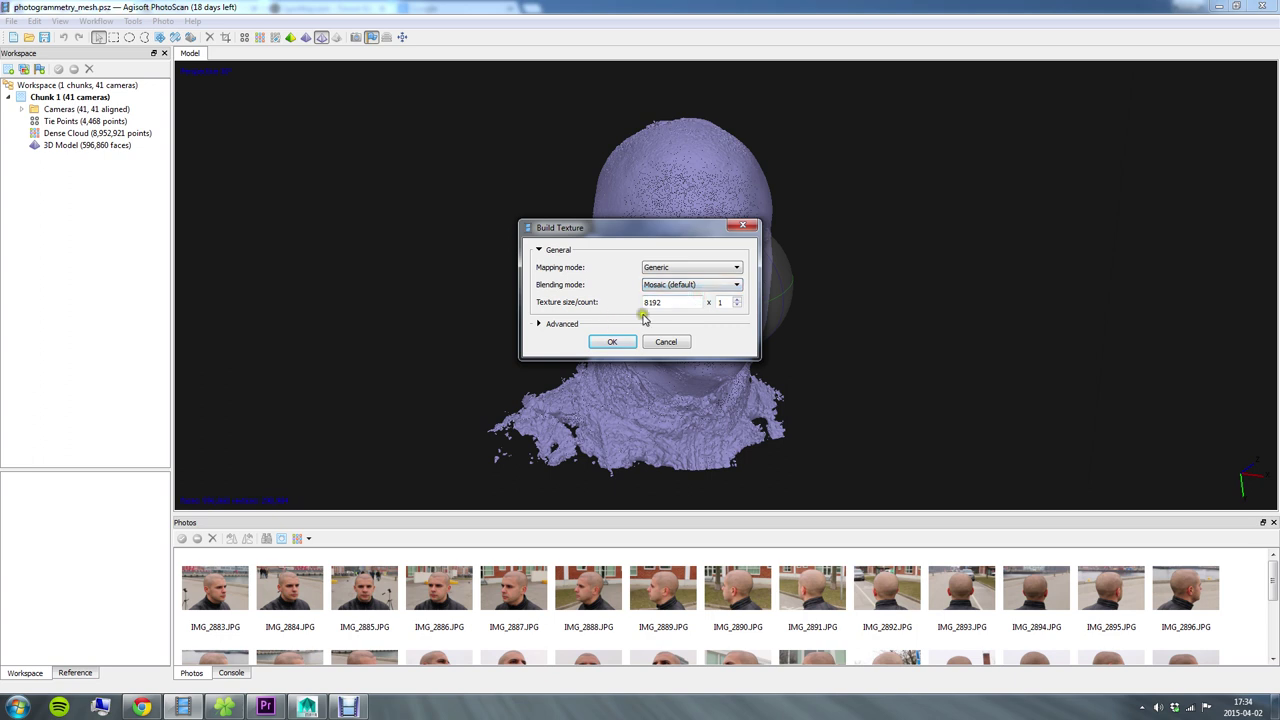
click(562, 324)
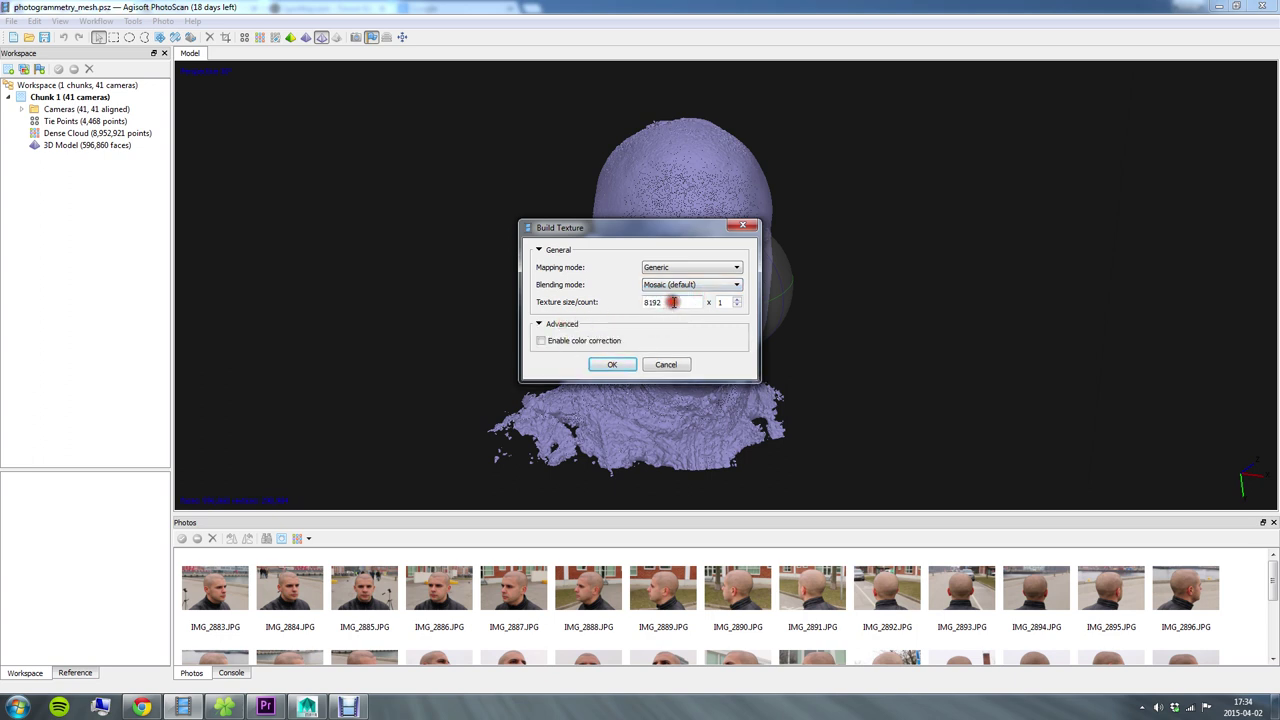
click(664, 158)
click(610, 365)
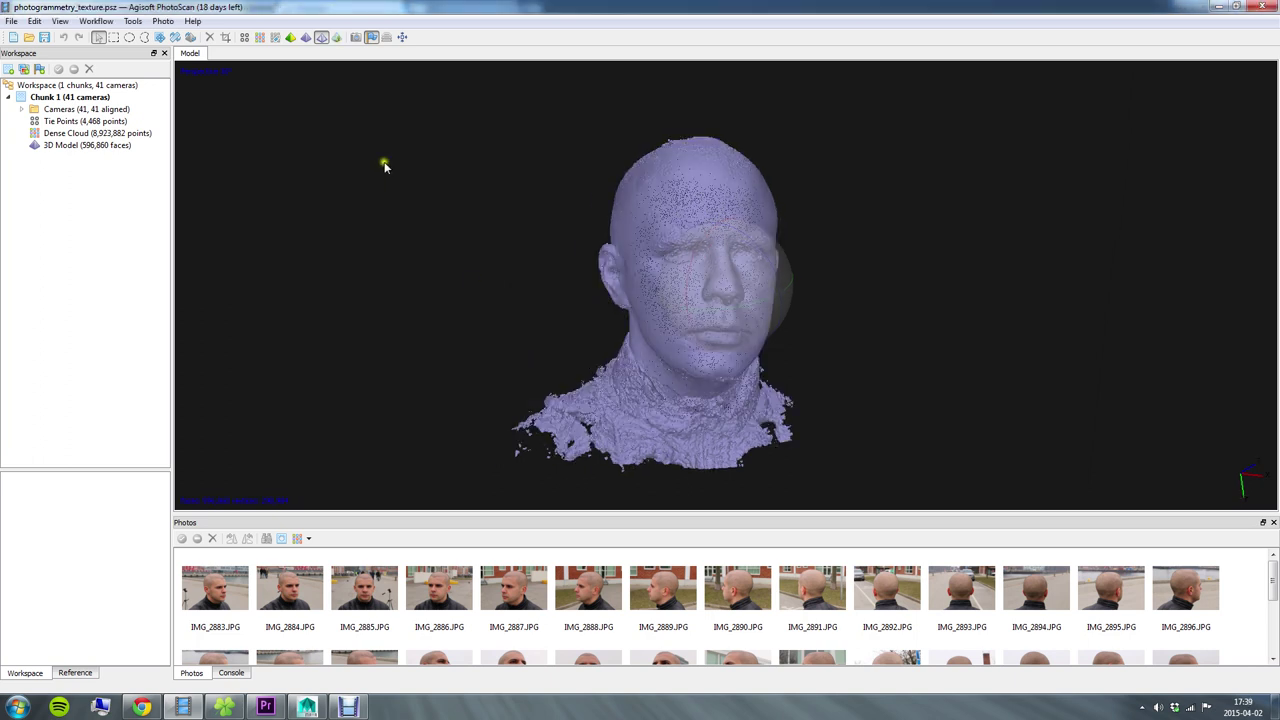
Step: Switch to Textured display and rotate the head to check skin tones, ear and jacket
click(337, 38)
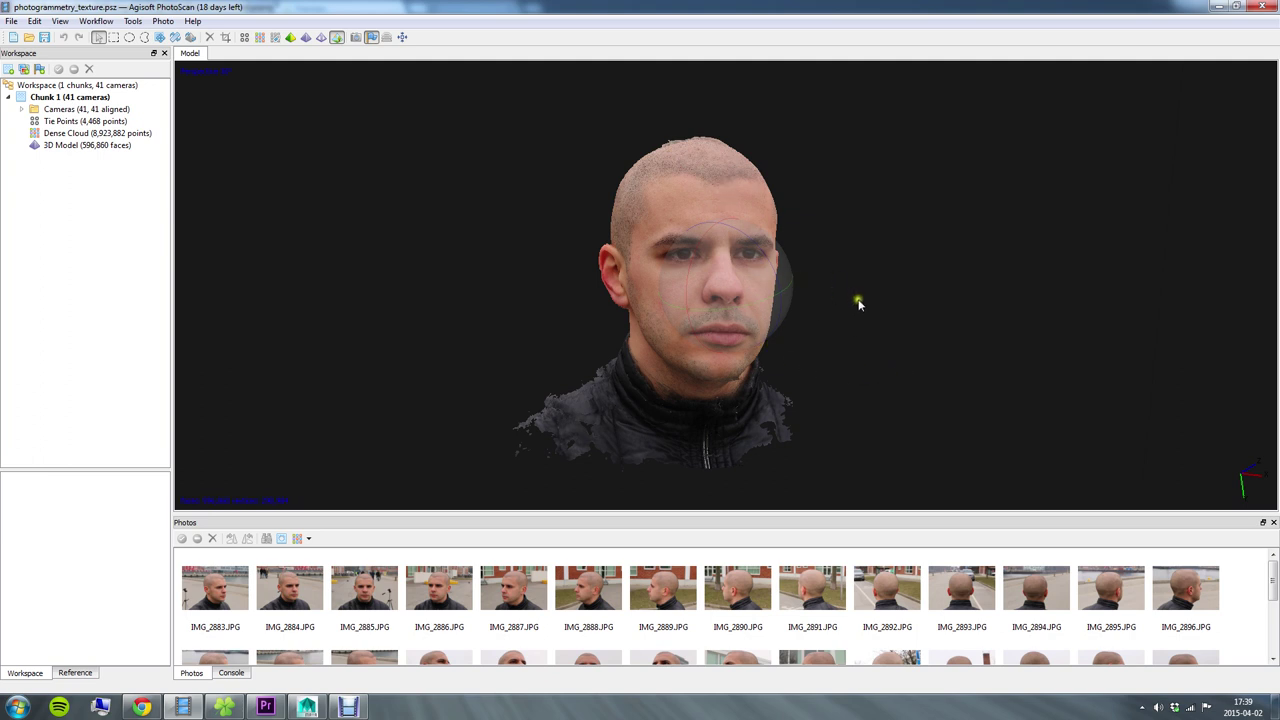
drag(853, 296, 769, 298)
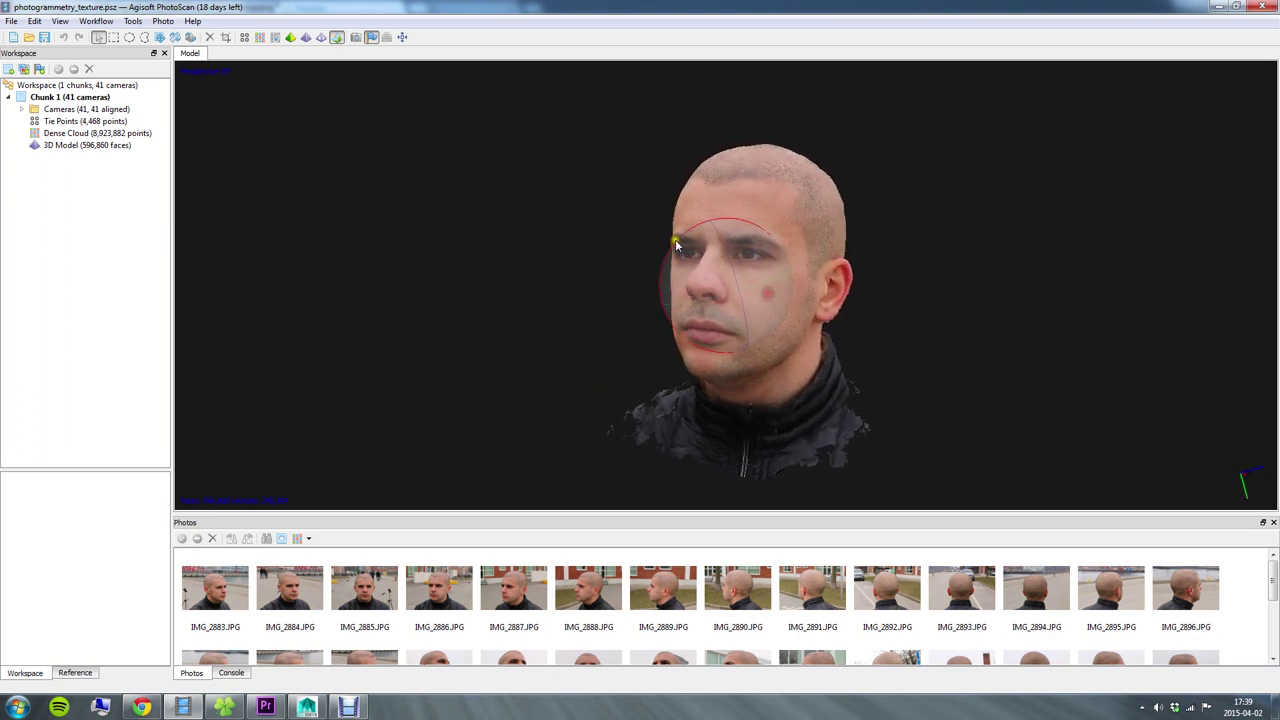
drag(655, 247, 731, 286)
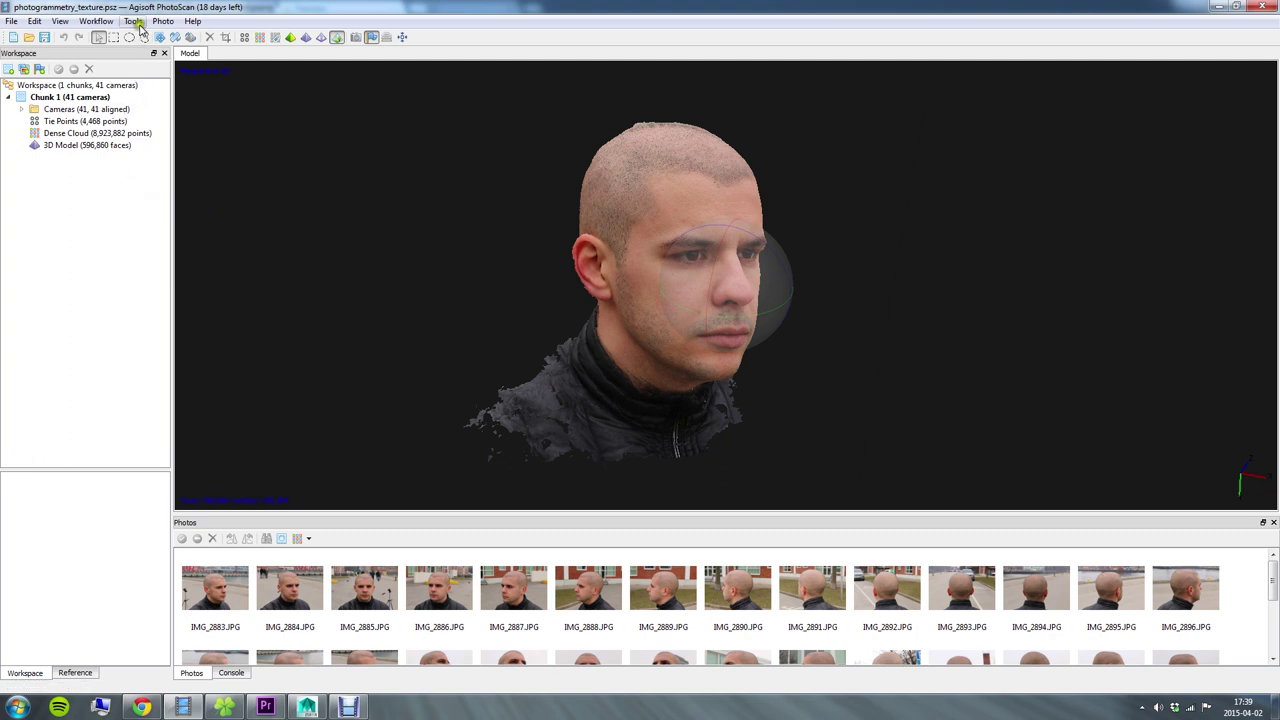
Step: Export the 3D Model via Export Model into the Maya project's scenes folder
click(140, 24)
mouse_move(226, 118)
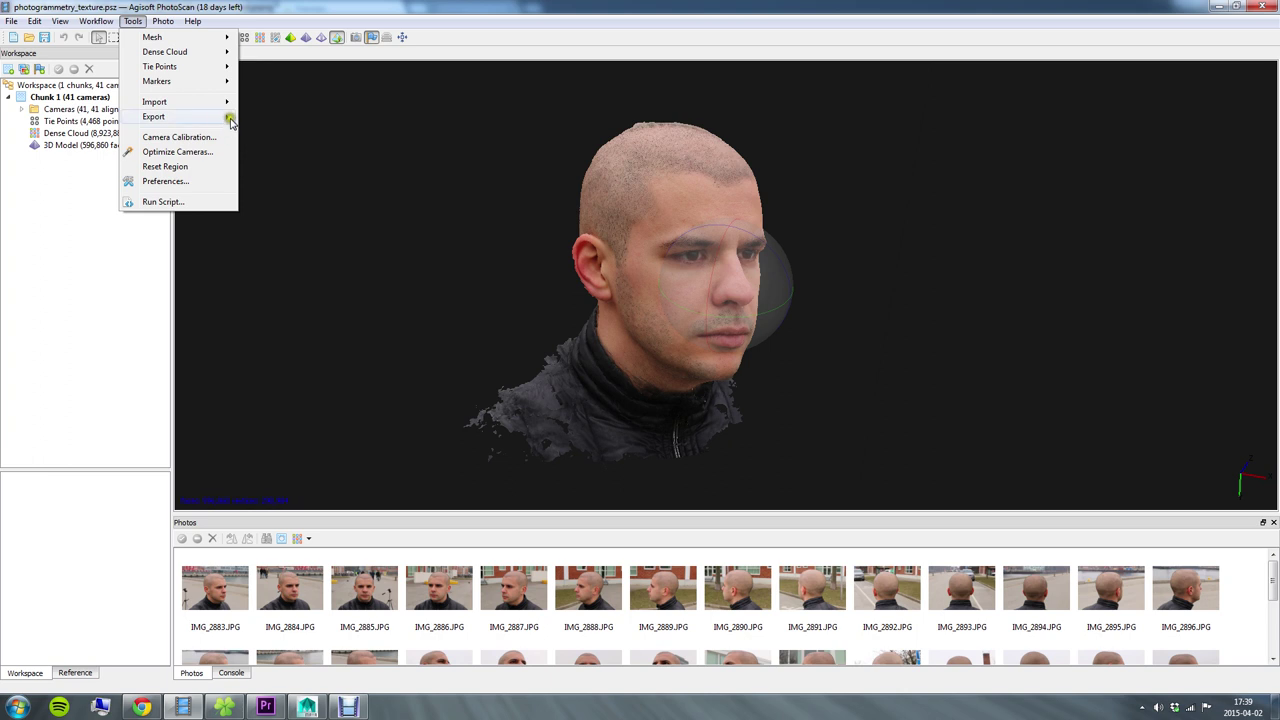
click(79, 152)
right_click(90, 147)
click(148, 184)
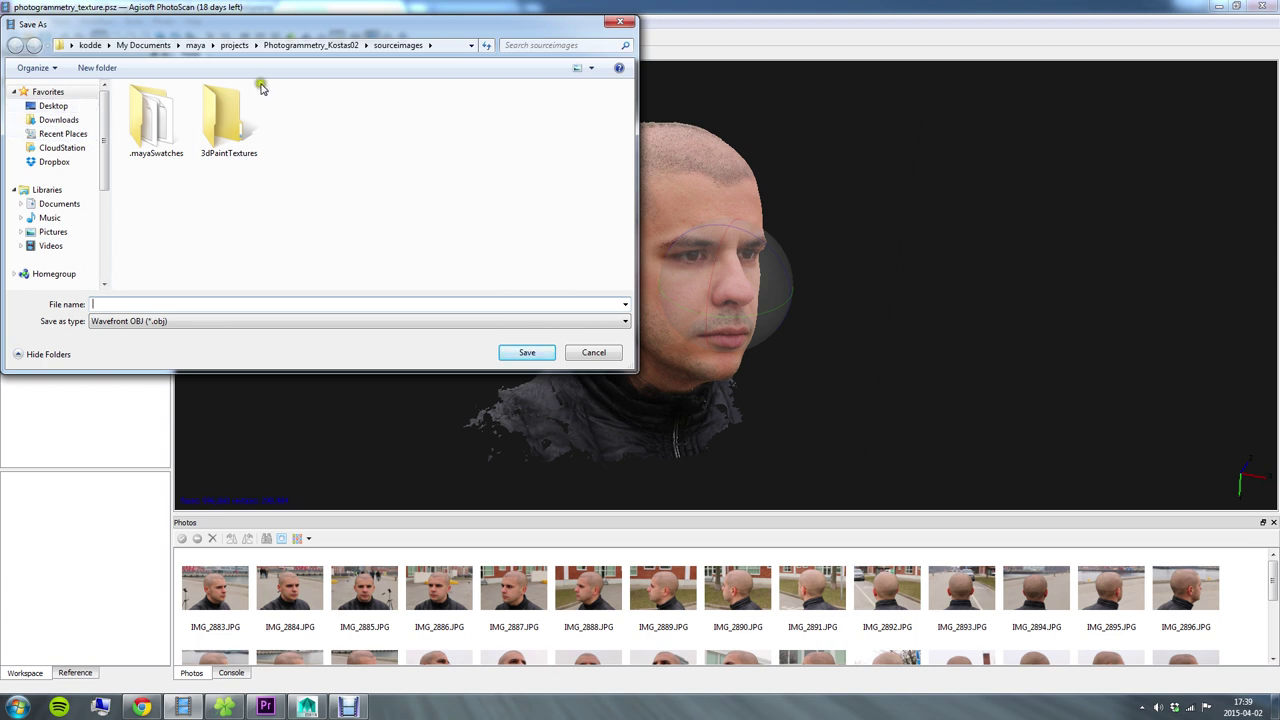
click(312, 45)
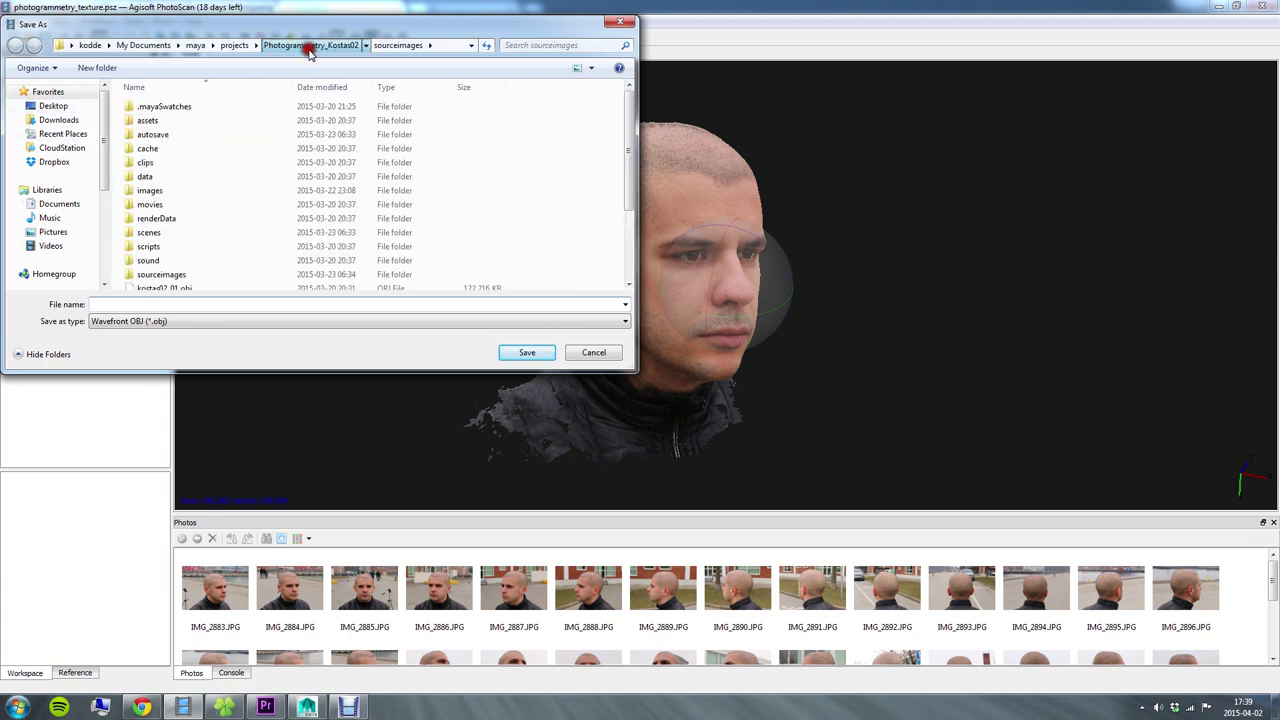
double_click(155, 232)
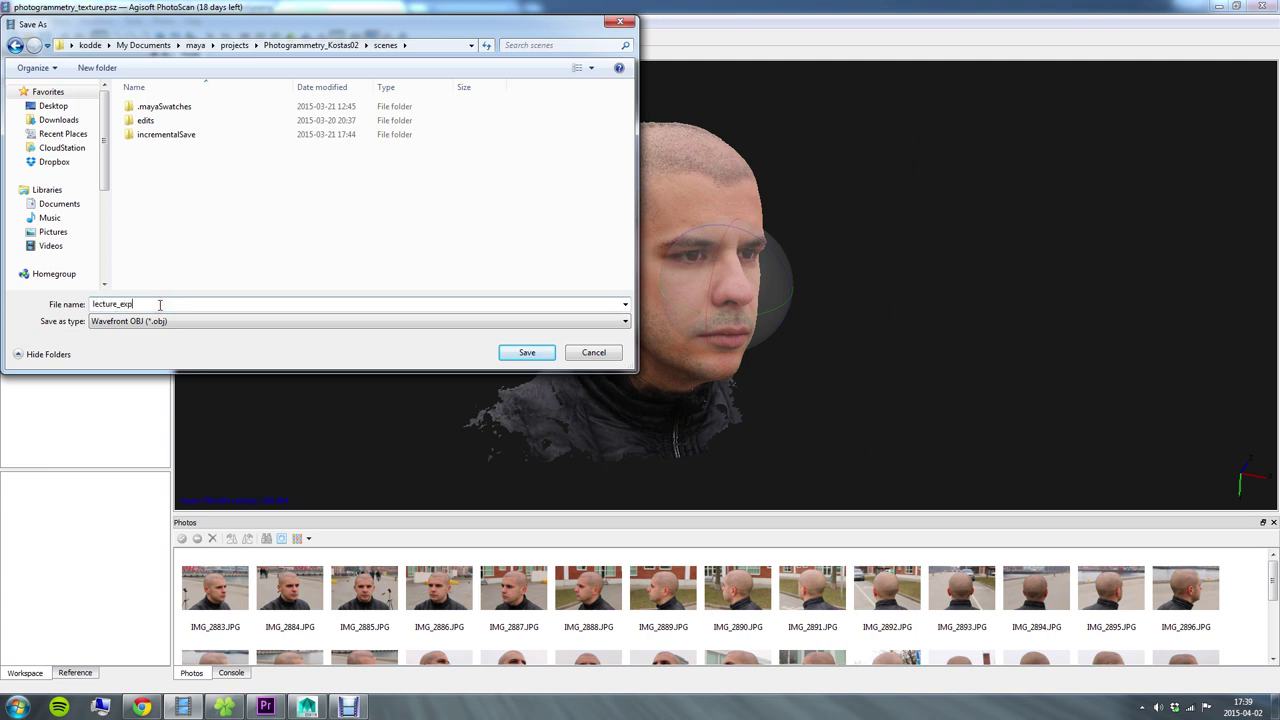
Step: Save it as Wavefront OBJ with Export texture (JPEG) enabled
key(Return)
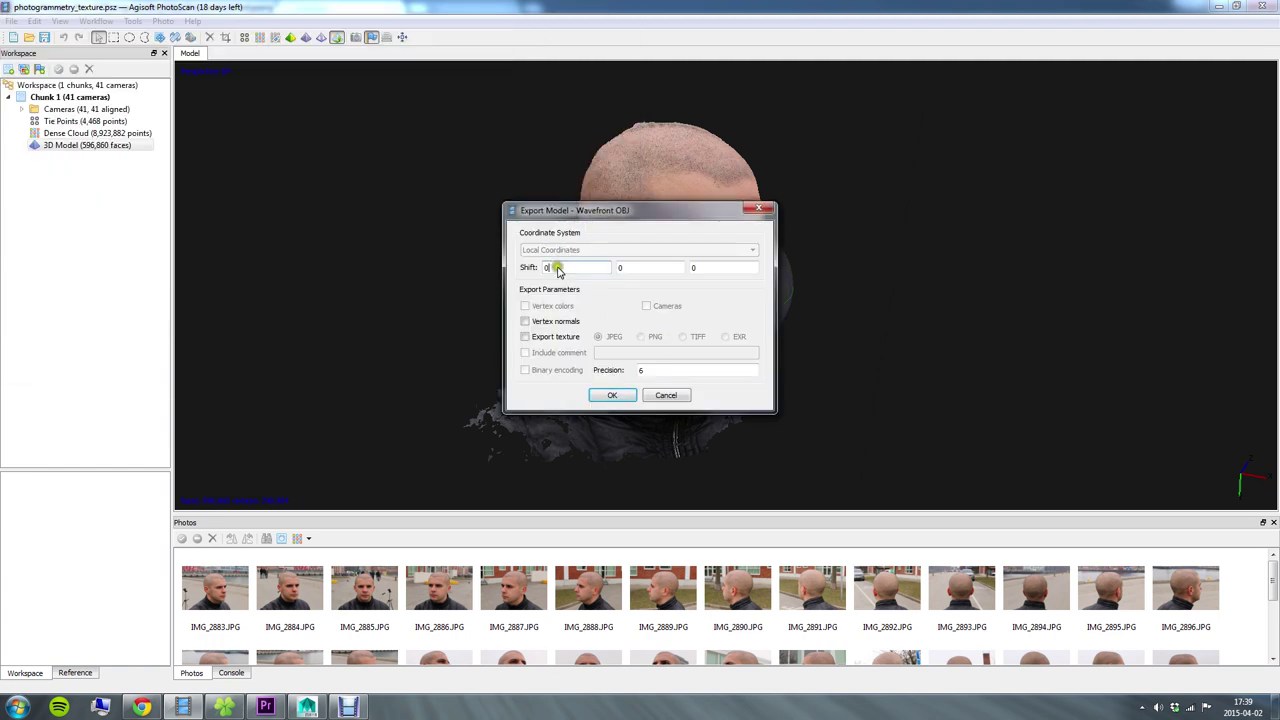
click(526, 337)
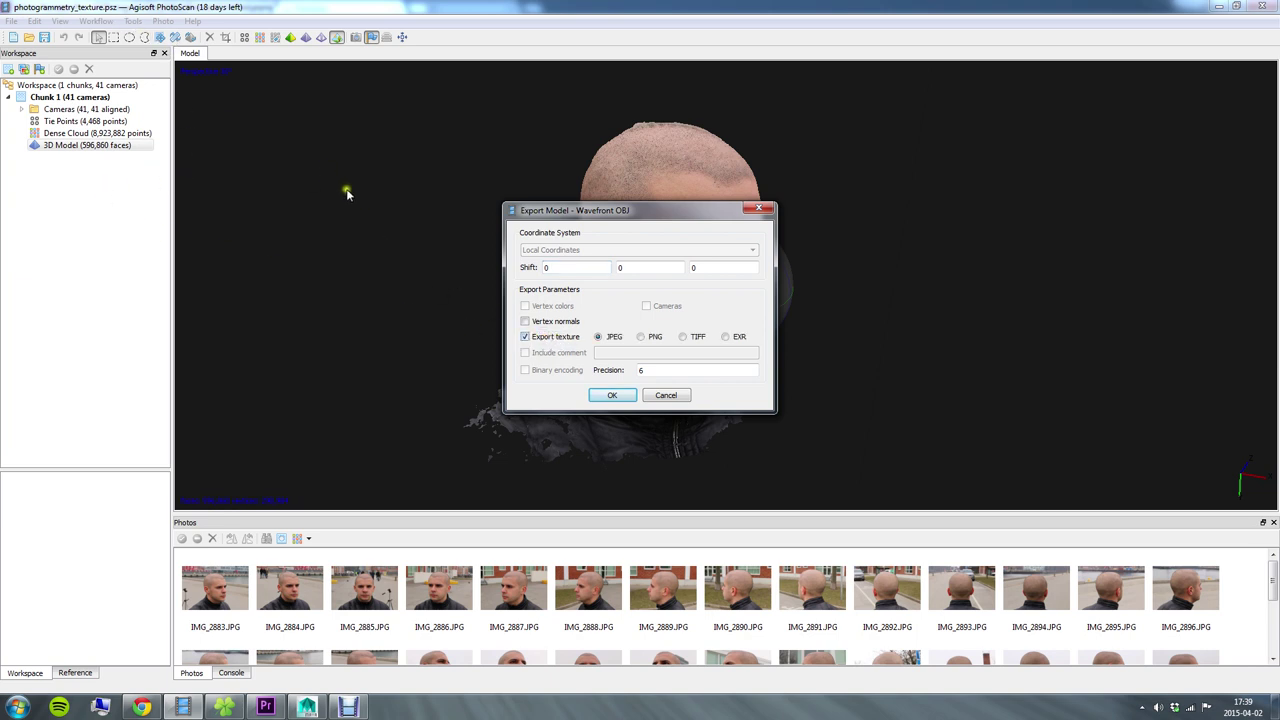
click(680, 337)
click(614, 396)
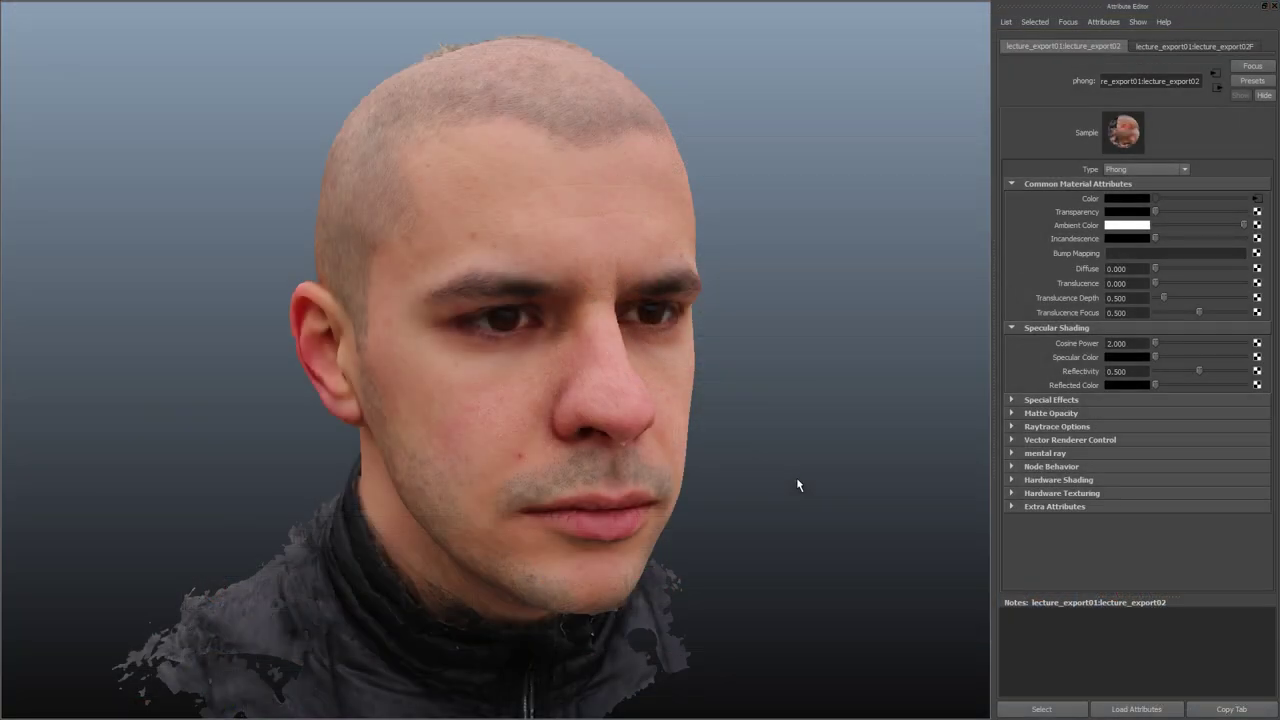
Step: Give the head's Phong material Diffuse 1.000 and black Ambient Color, then inspect the lit face
mouse_move(780, 474)
alt+mouse_down()
mouse_move(684, 472)
mouse_move(798, 476)
alt+mouse_up()
alt+right_drag(786, 477, 834, 482)
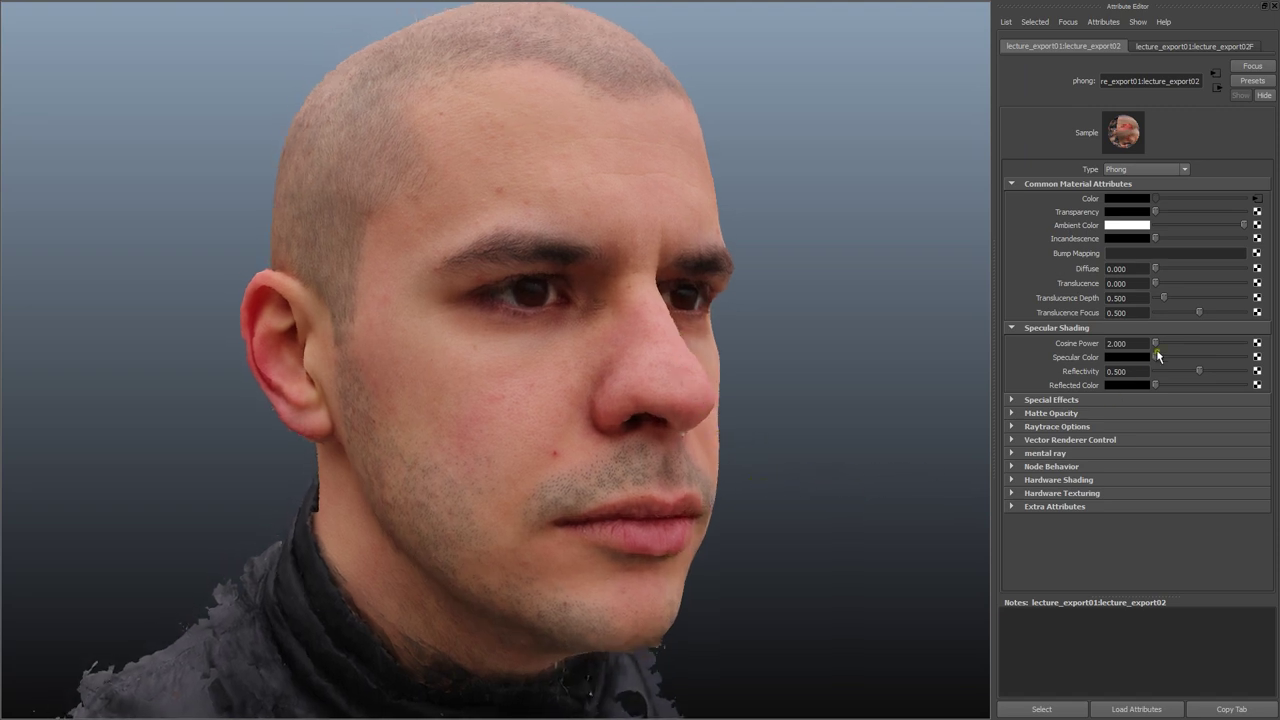
drag(1156, 270, 1276, 272)
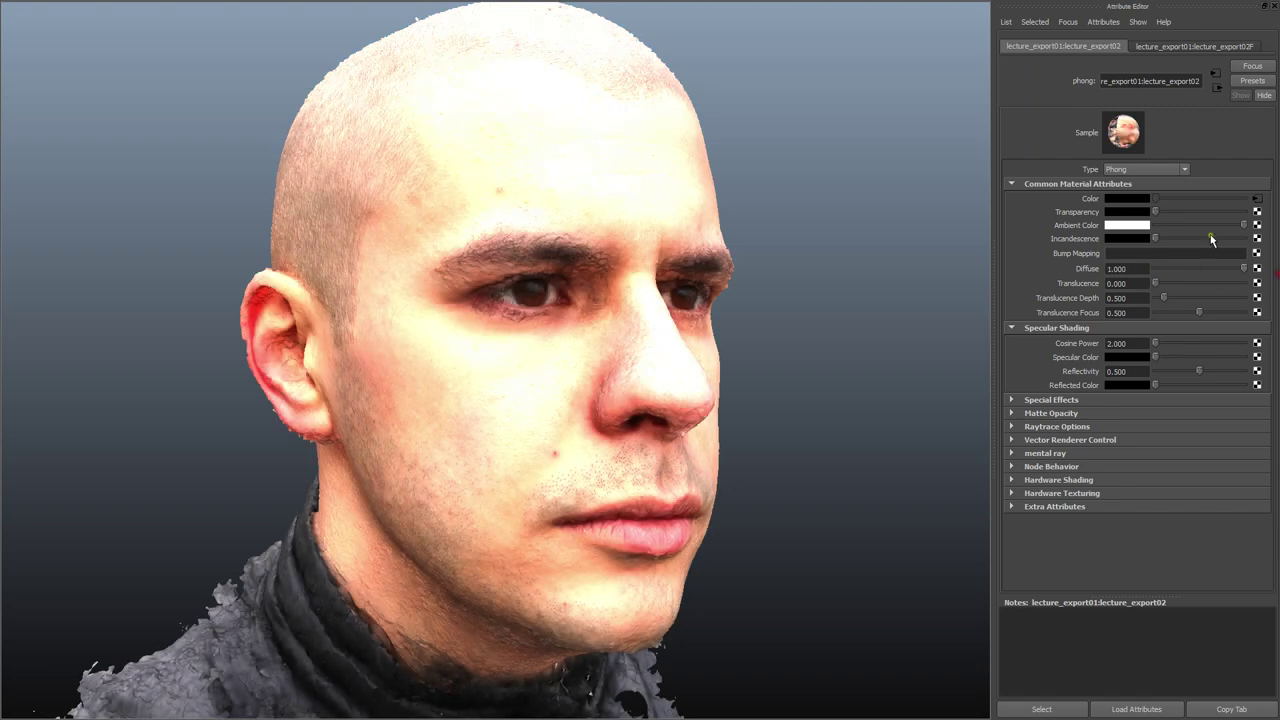
drag(1243, 225, 1008, 239)
alt+drag(785, 300, 633, 314)
alt+right_drag(633, 314, 740, 337)
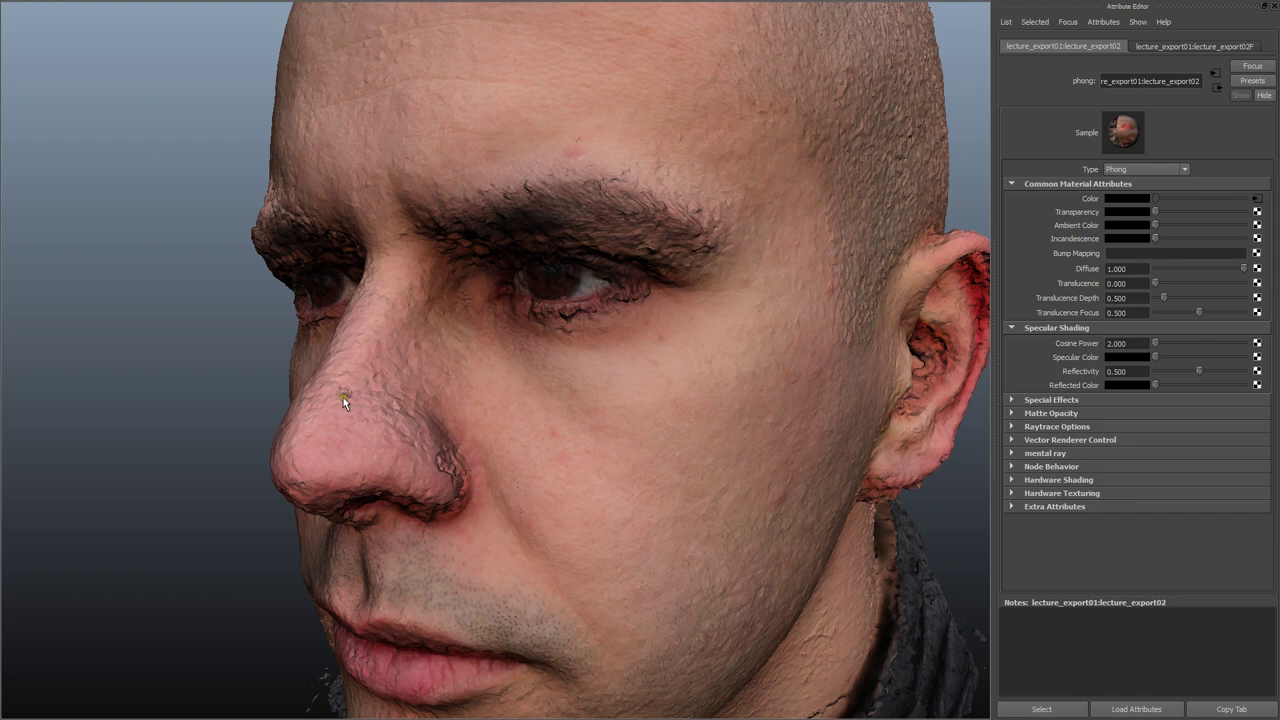
alt+drag(533, 427, 729, 449)
alt+middle_drag(729, 449, 687, 476)
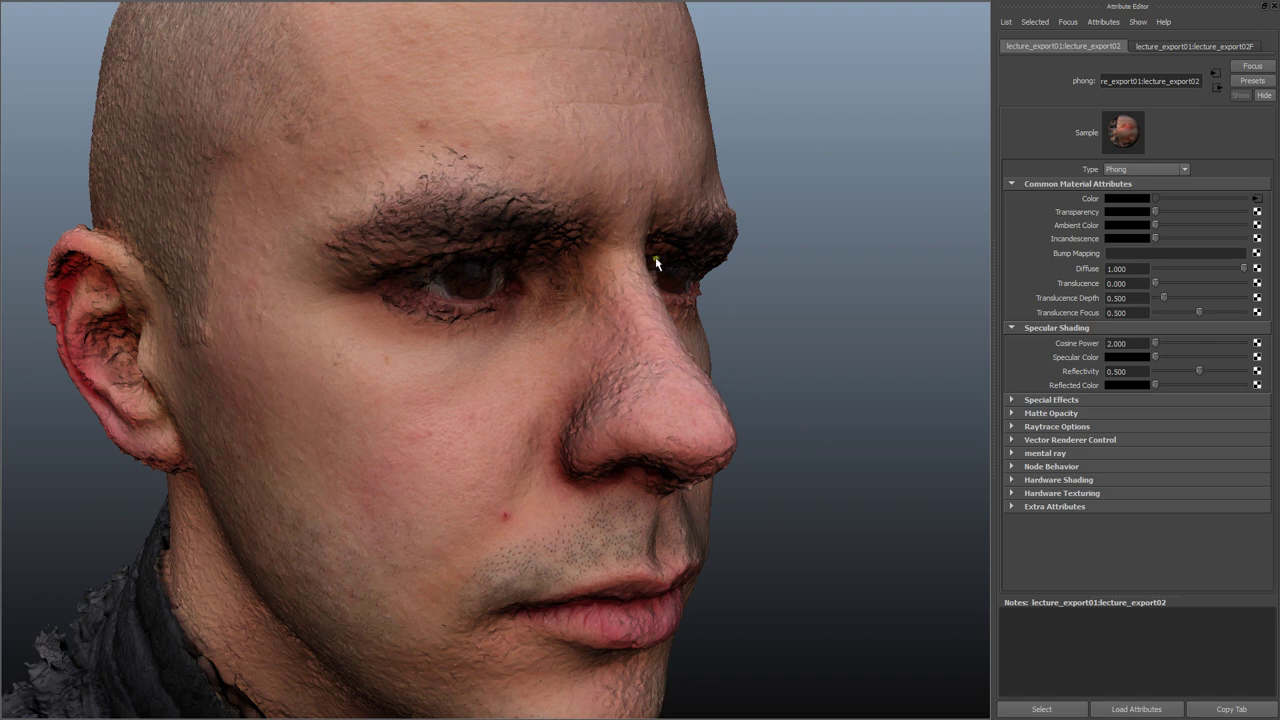
alt+drag(745, 419, 763, 428)
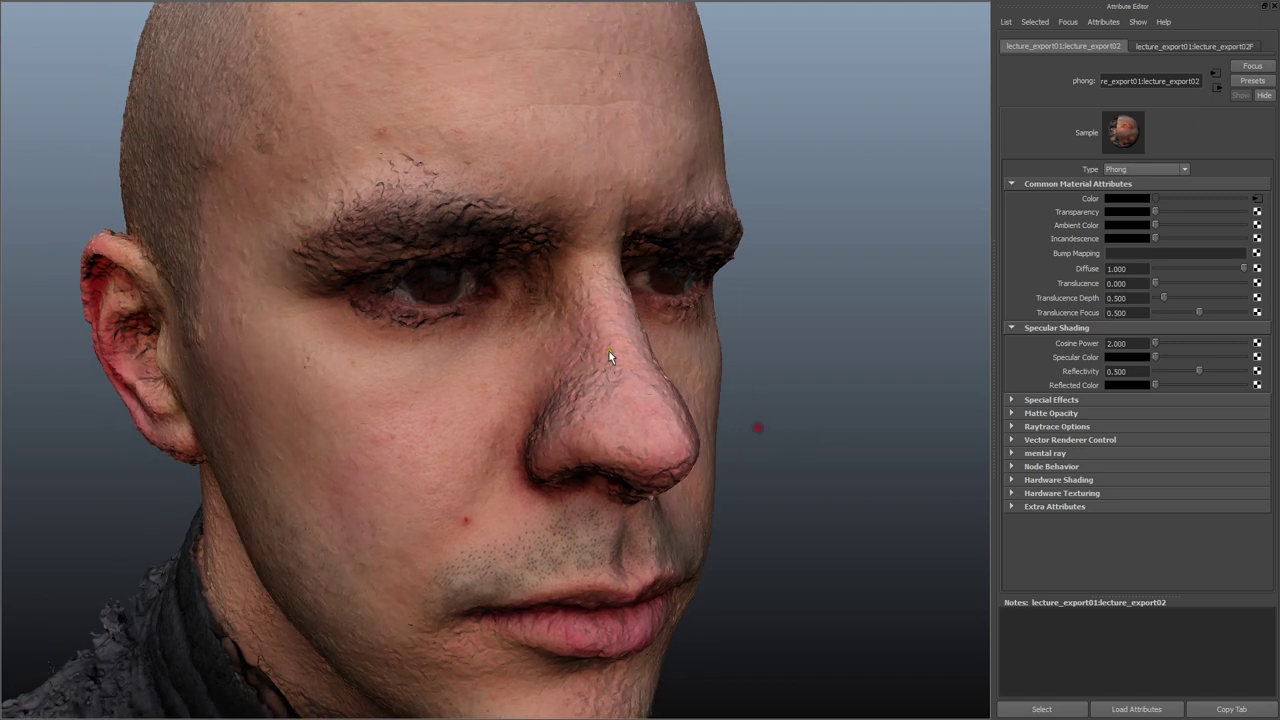